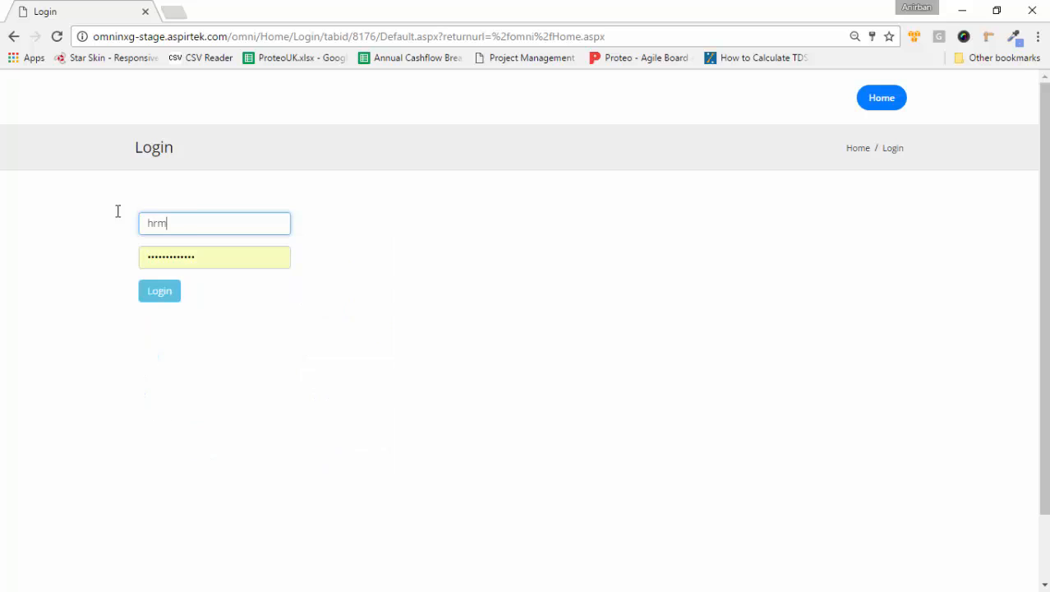
Step: Log in with the HR manager account and open HR & Payroll > Staff Management
text(anager)
click(150, 292)
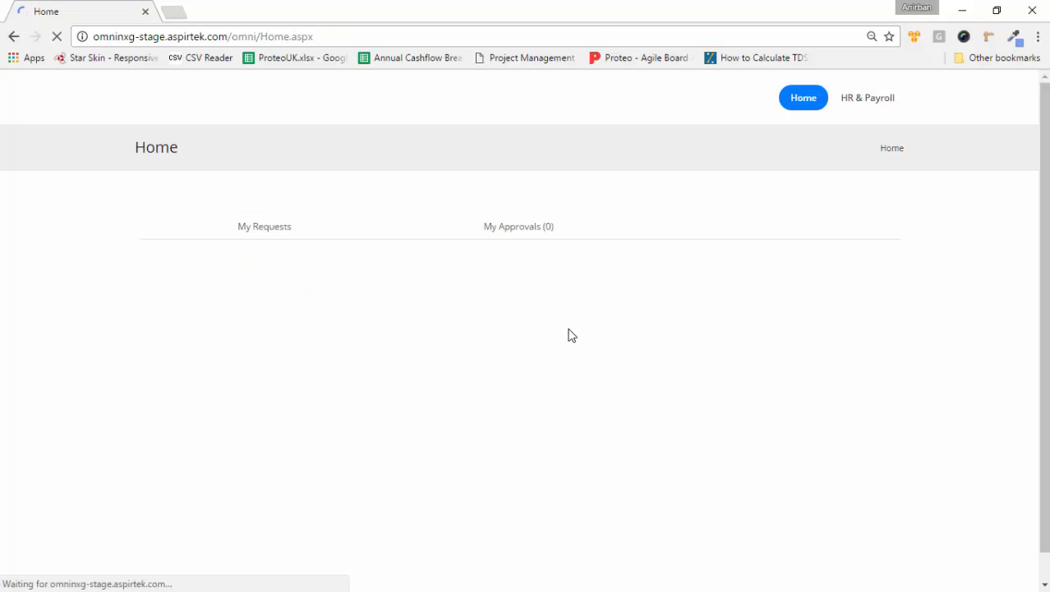
click(846, 99)
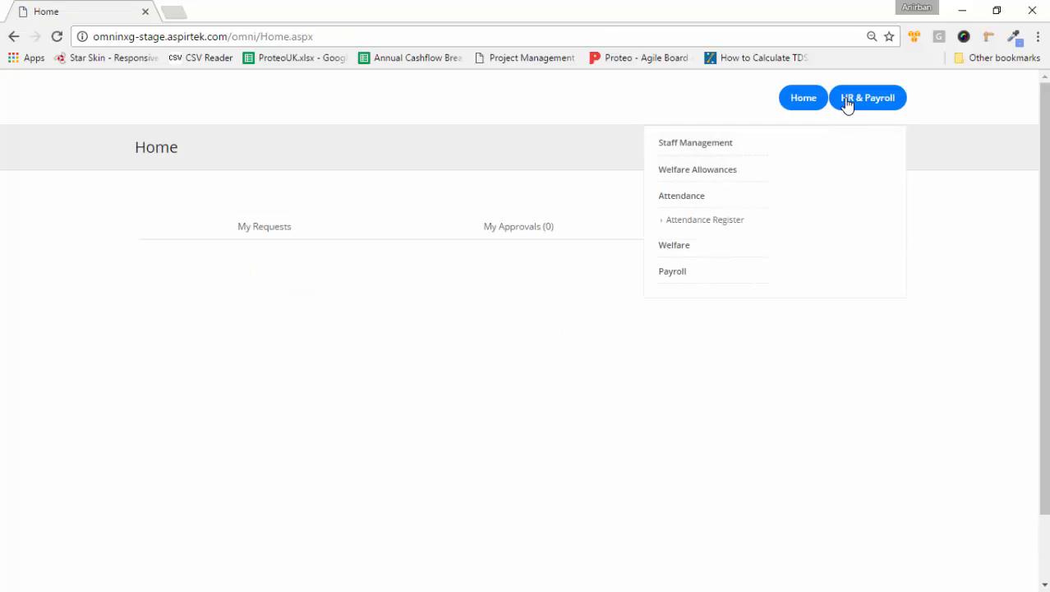
click(709, 147)
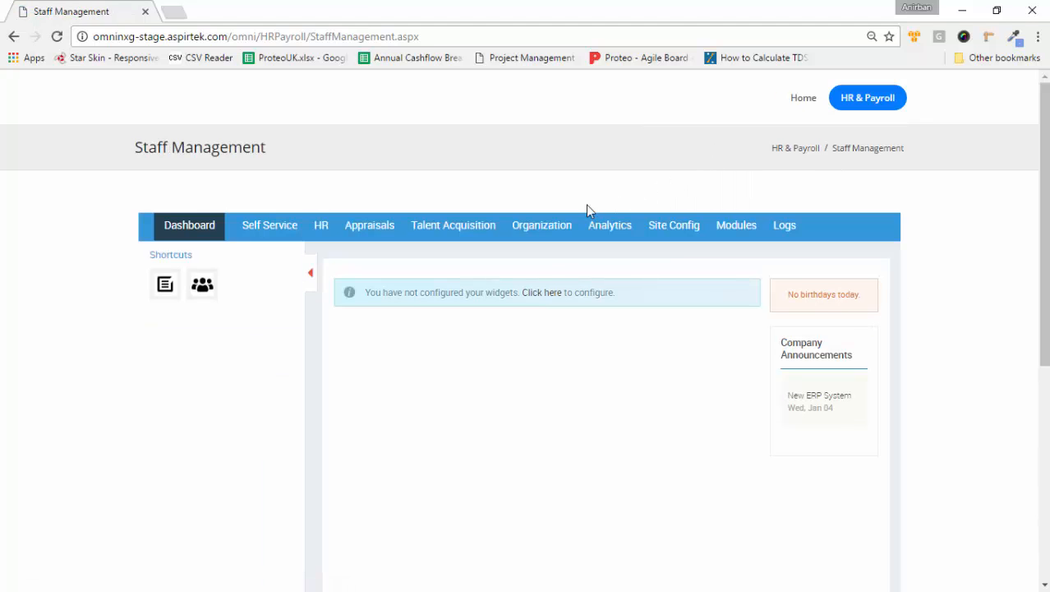
Step: Switch to Talent Acquisition and open the Openings/Positions list
click(420, 235)
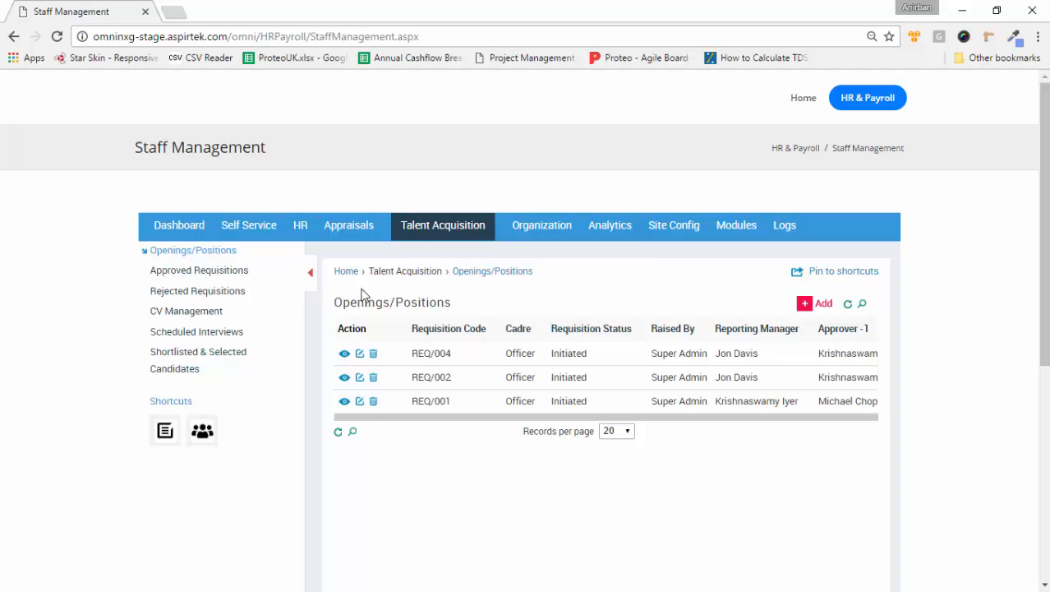
click(224, 257)
Step: Start a new requisition with due date 2017/02/01
click(823, 306)
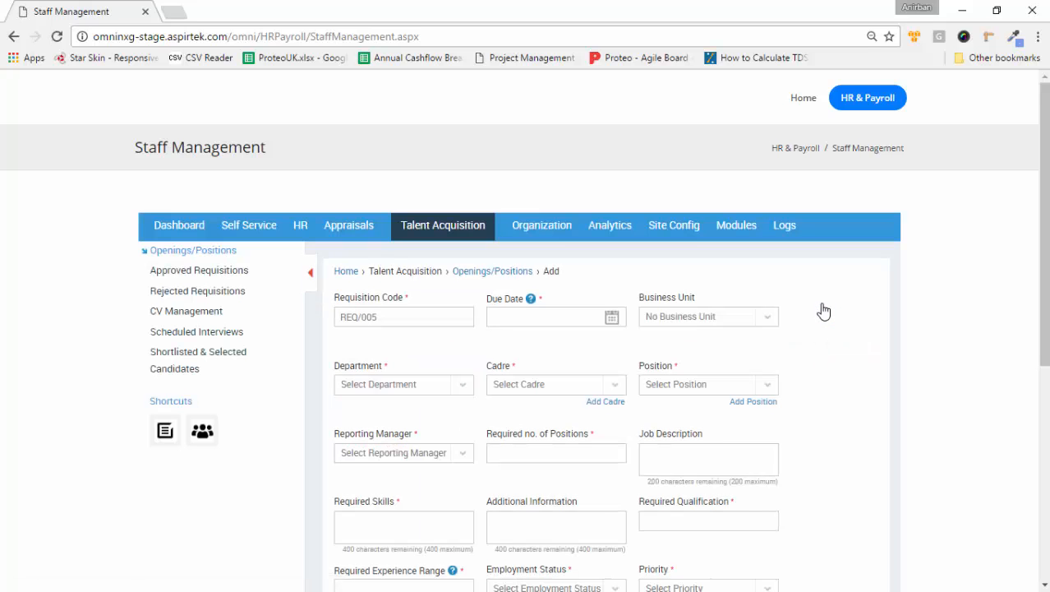
click(612, 319)
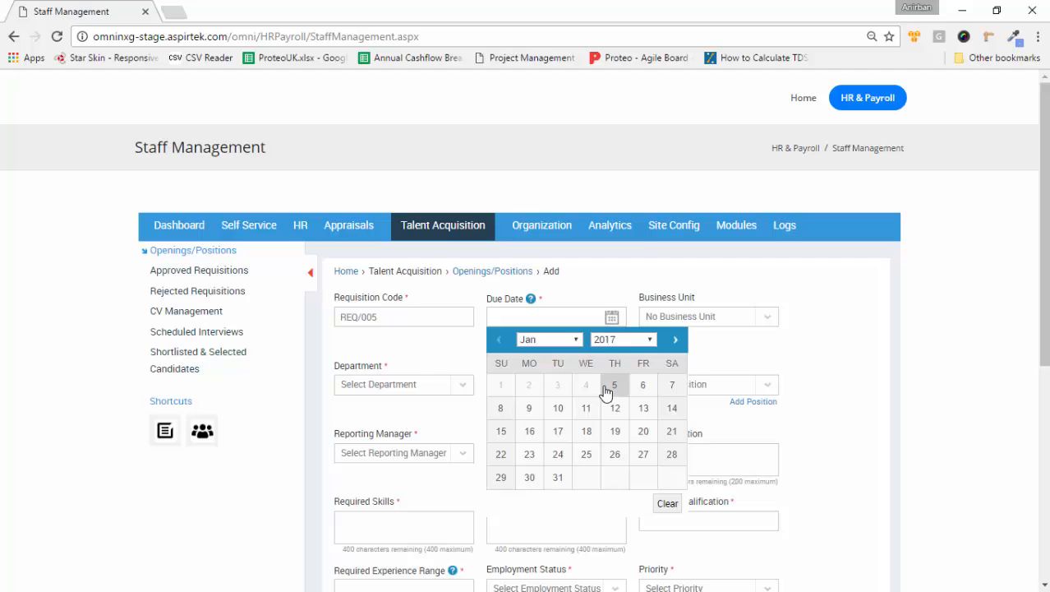
click(567, 339)
click(552, 369)
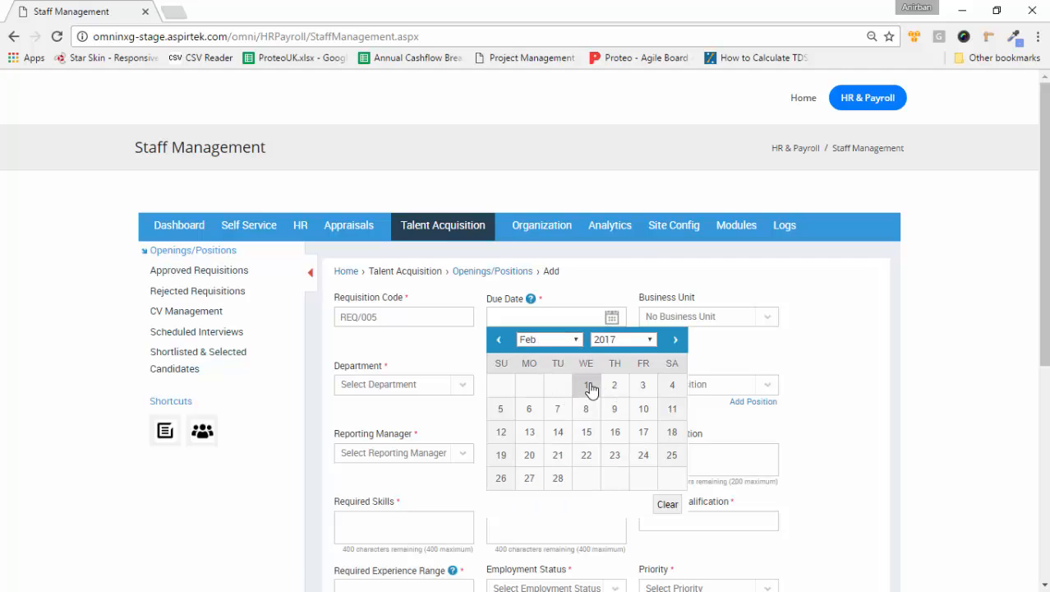
click(588, 386)
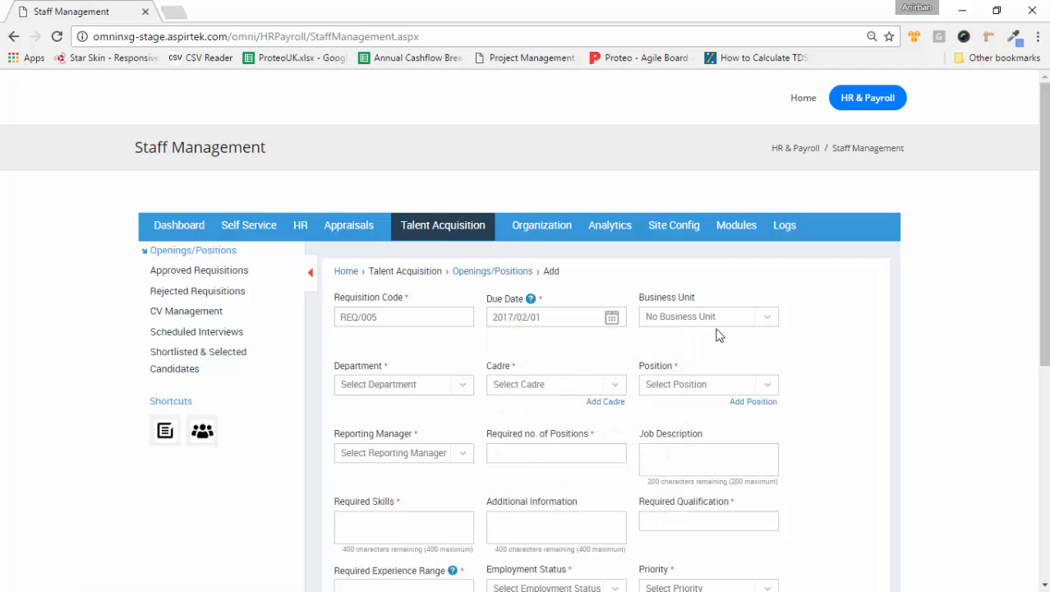
Step: Set department Projects, cadre Officer, position Site Engineer, and the first listed reporting manager
click(464, 385)
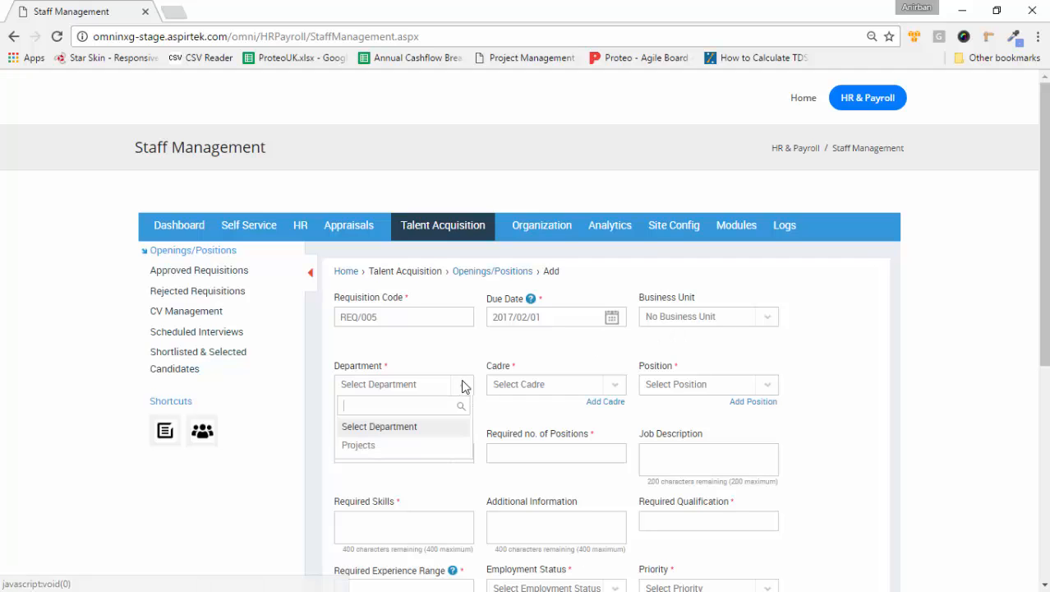
click(360, 446)
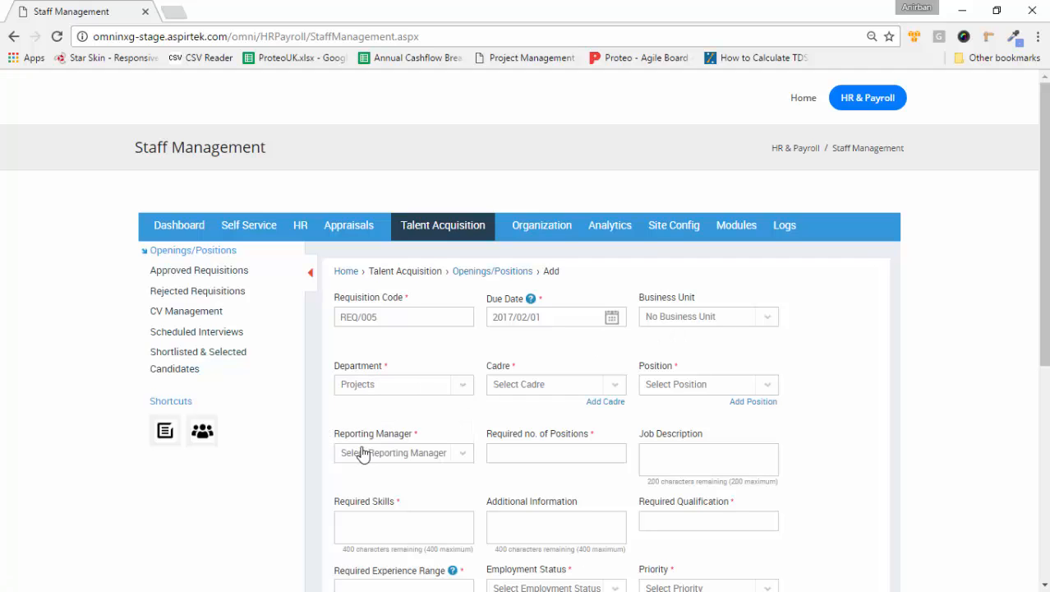
click(616, 388)
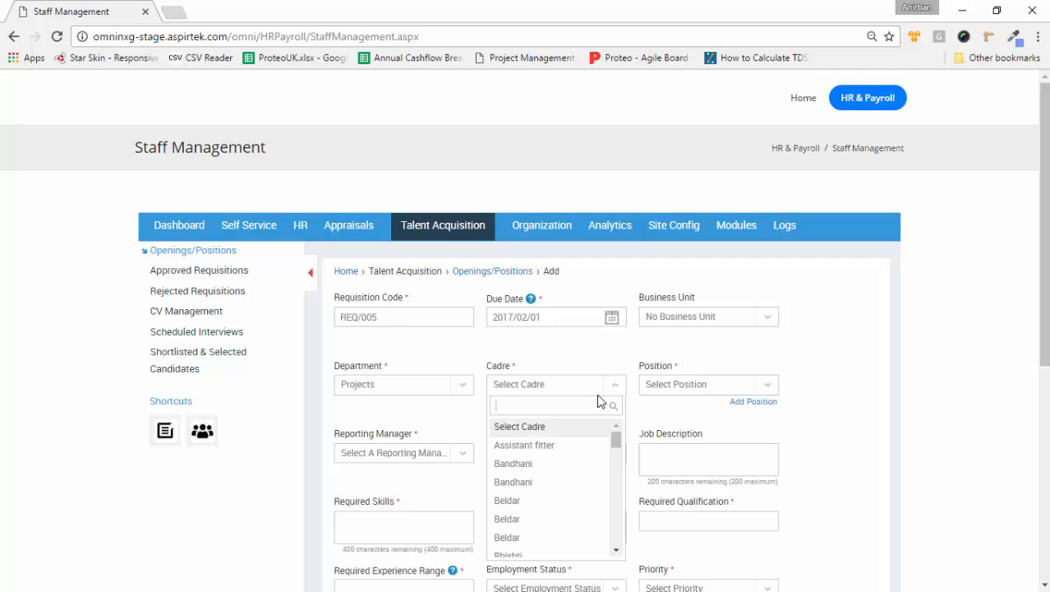
text(officer)
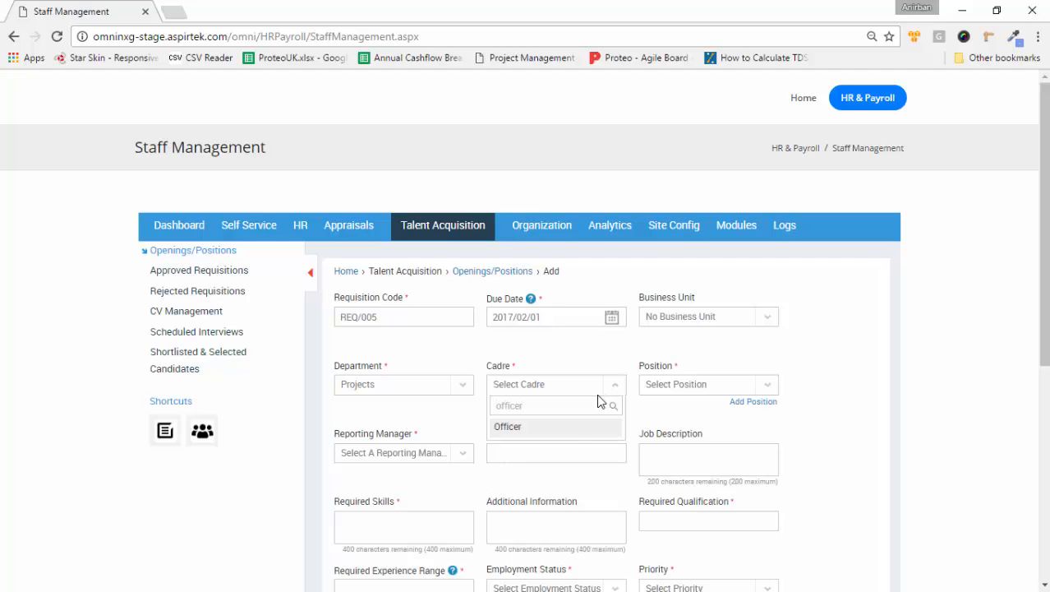
click(576, 427)
click(770, 391)
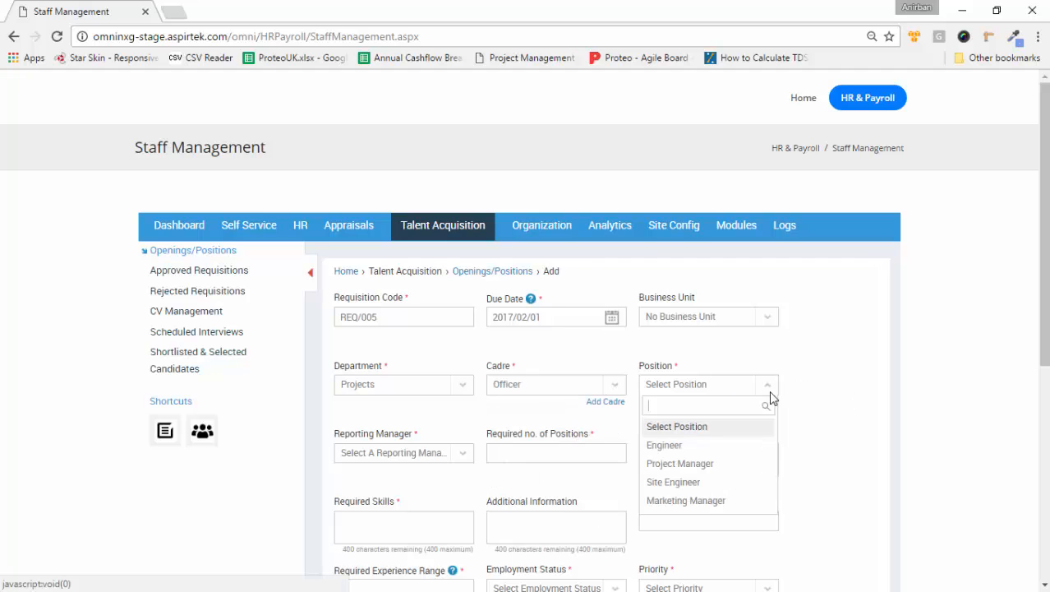
click(666, 482)
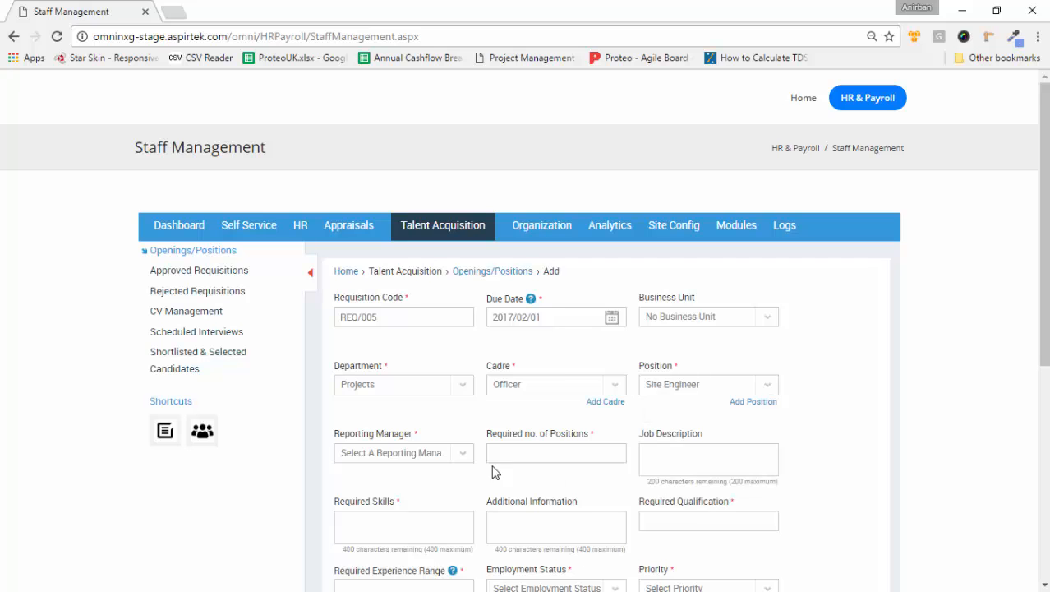
click(462, 452)
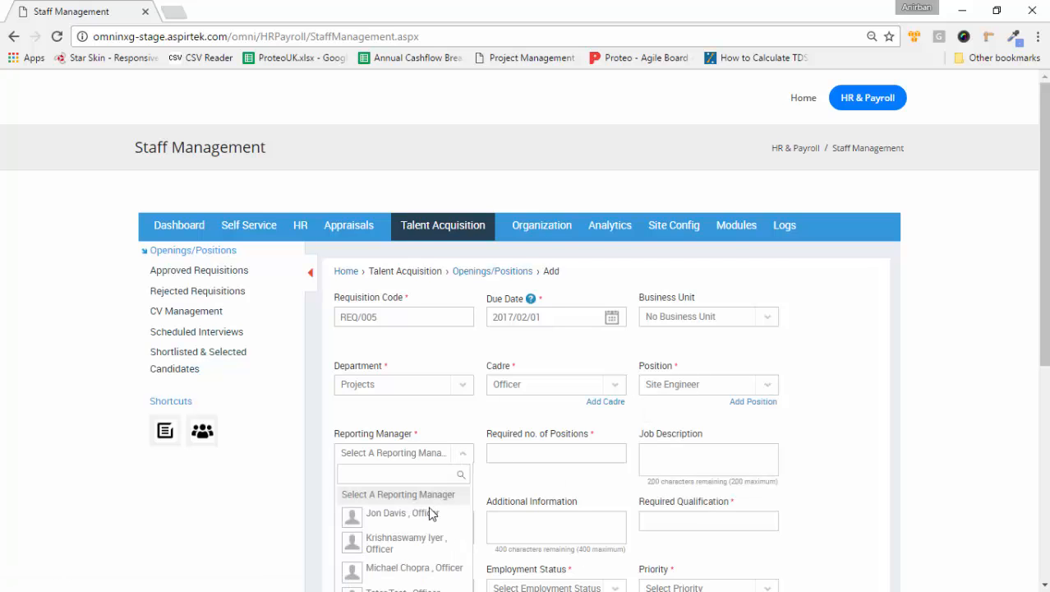
scroll(423, 514, down, 1)
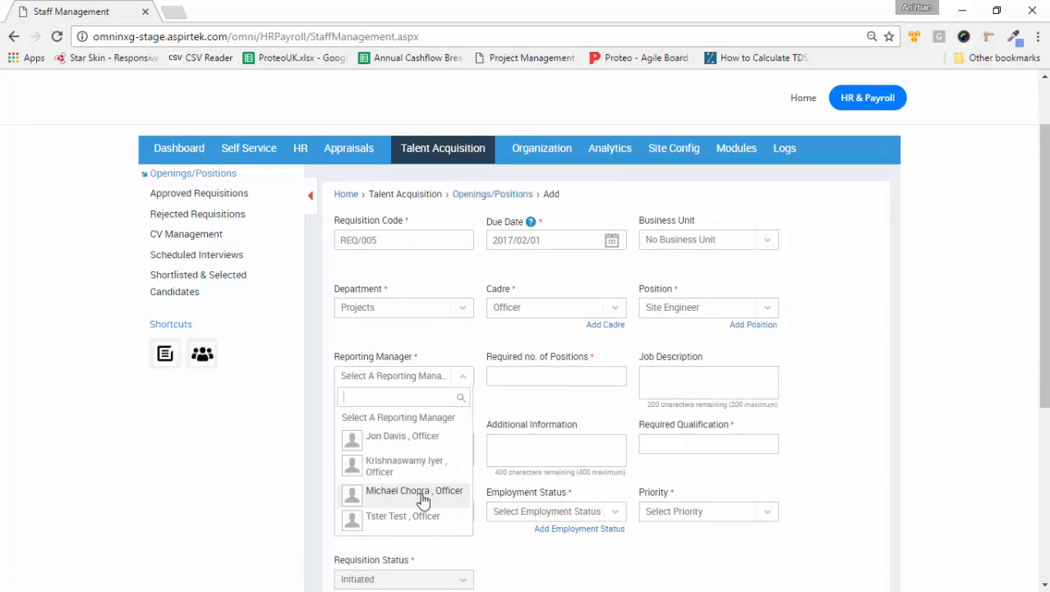
click(419, 444)
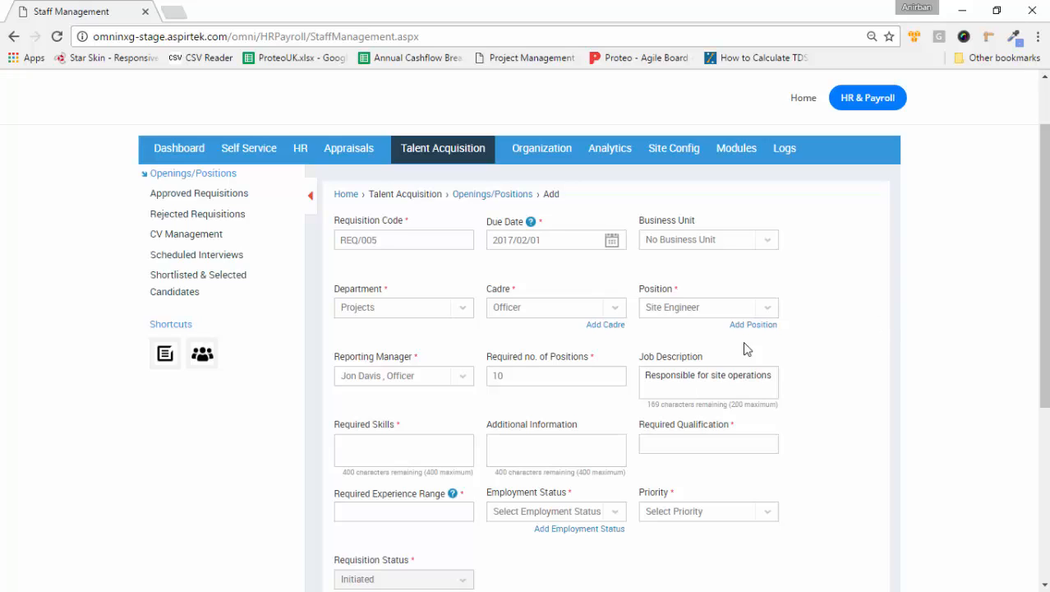
Step: Enter the required skills, qualification BE and experience range 0-10
click(443, 442)
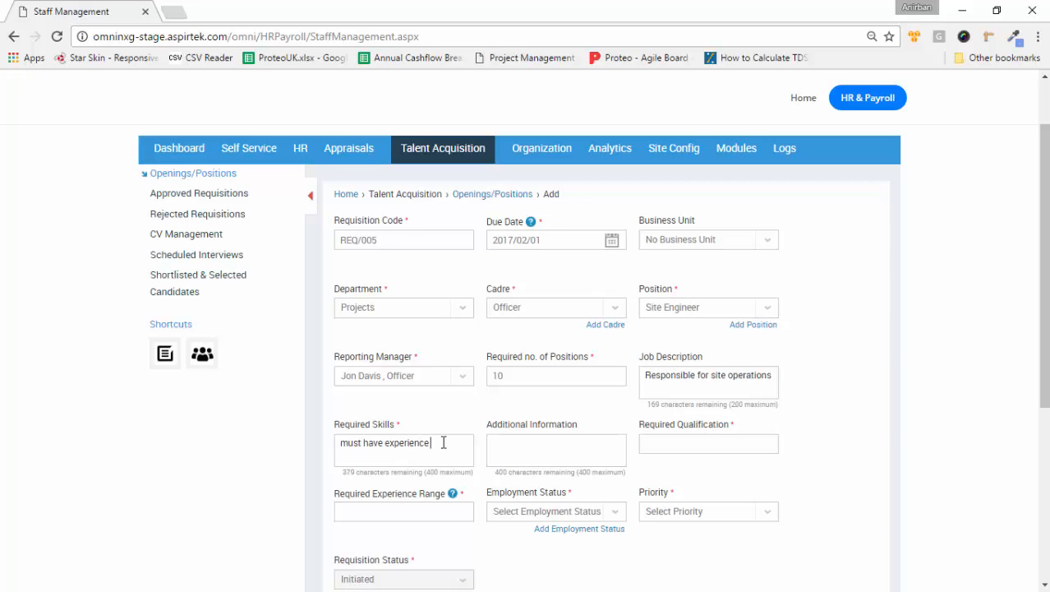
text(st one site)
click(676, 444)
text(BE)
scroll(675, 440, down, 2)
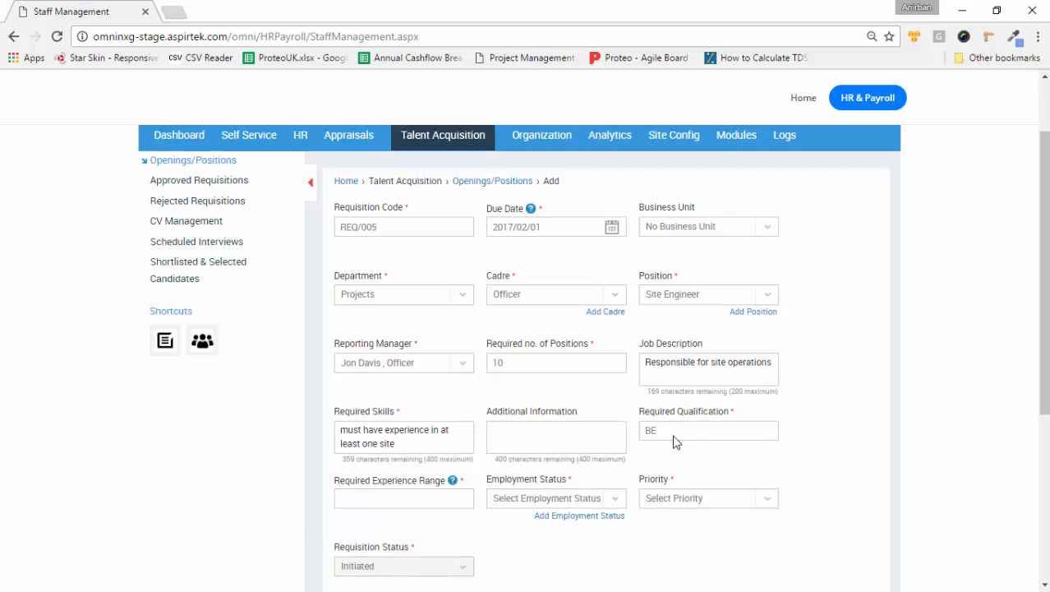
click(446, 354)
text(0-10)
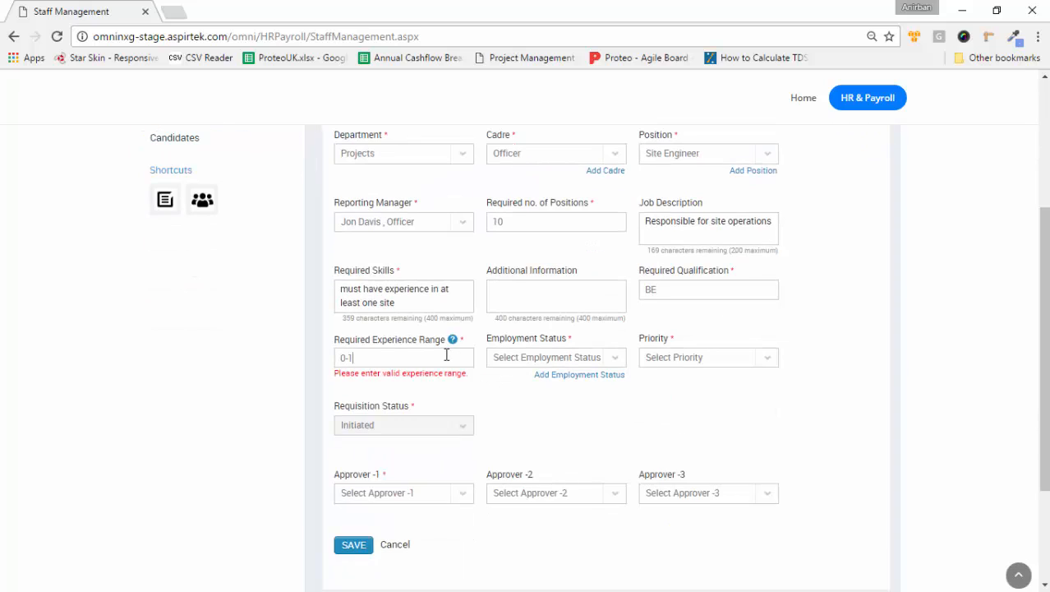
Step: Set status Permanent, priority High, the first listed approver, and save the opening
click(619, 357)
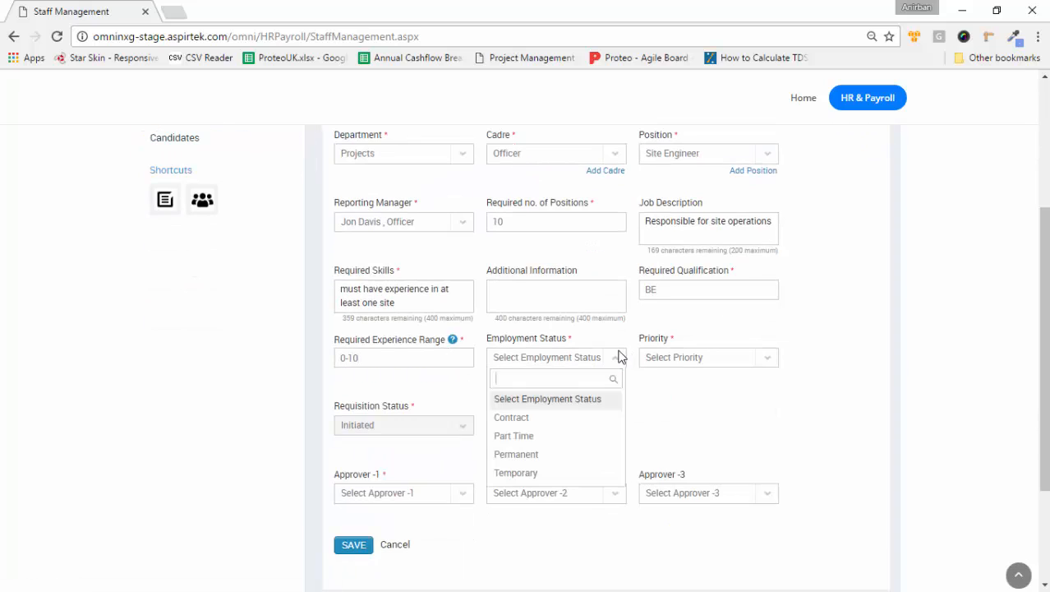
click(523, 457)
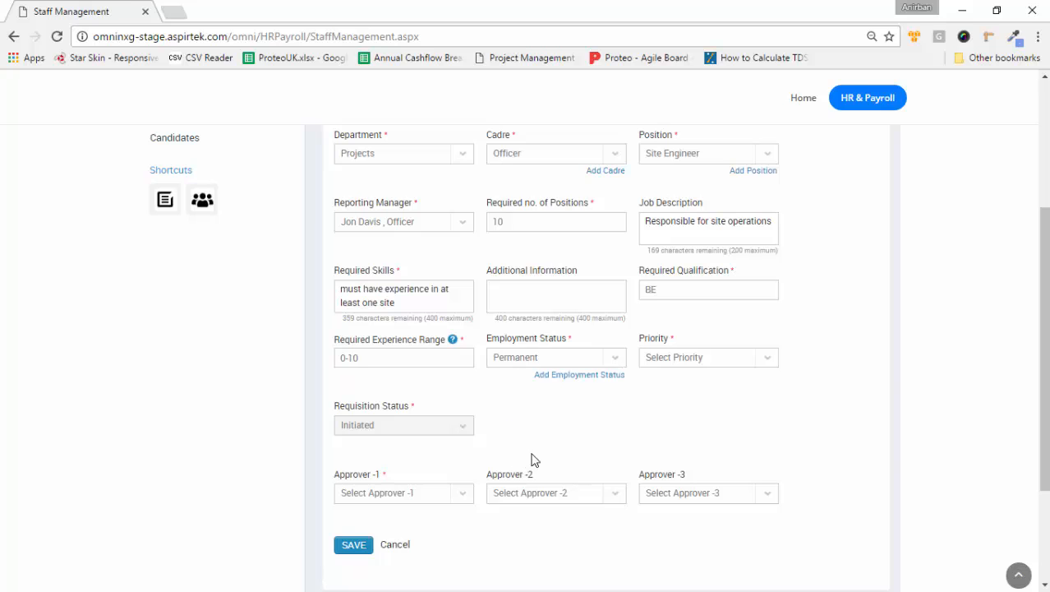
click(767, 360)
click(680, 420)
scroll(671, 421, down, 2)
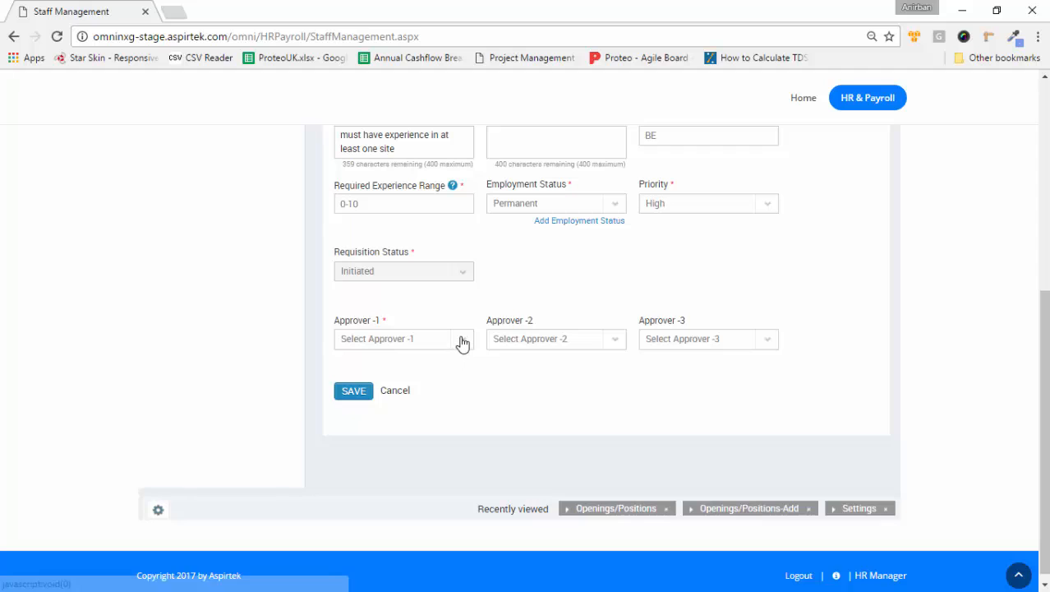
click(462, 340)
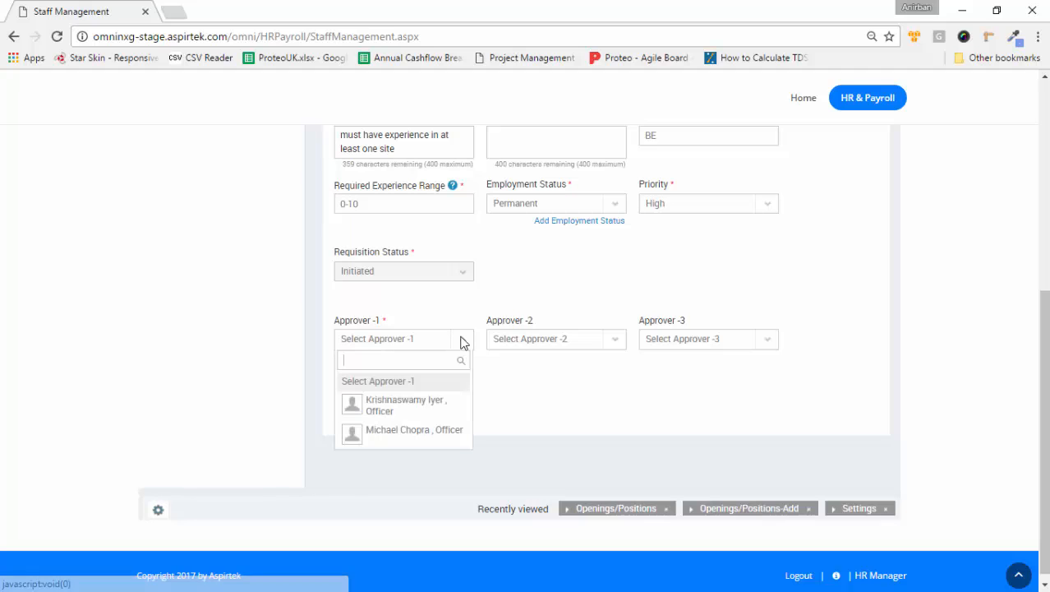
click(413, 406)
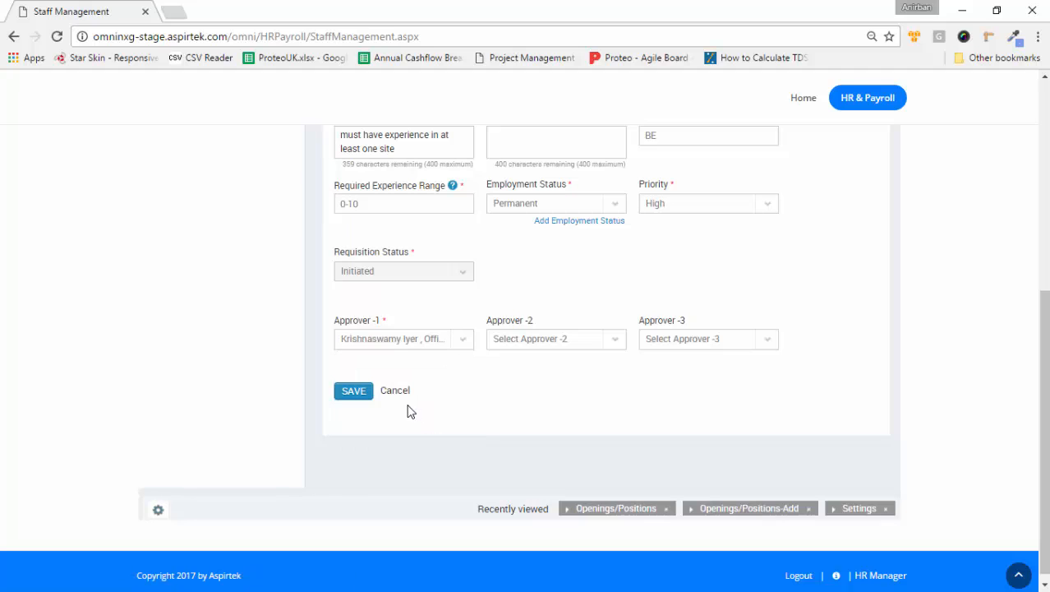
click(353, 391)
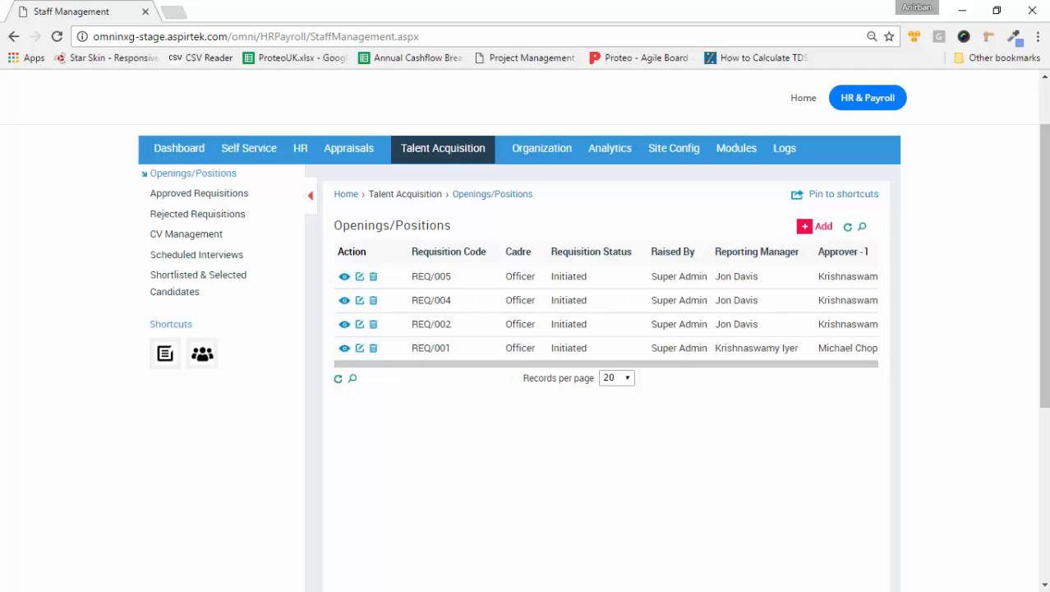
Step: Open the OMNI HR login page in a second browser window
click(756, 508)
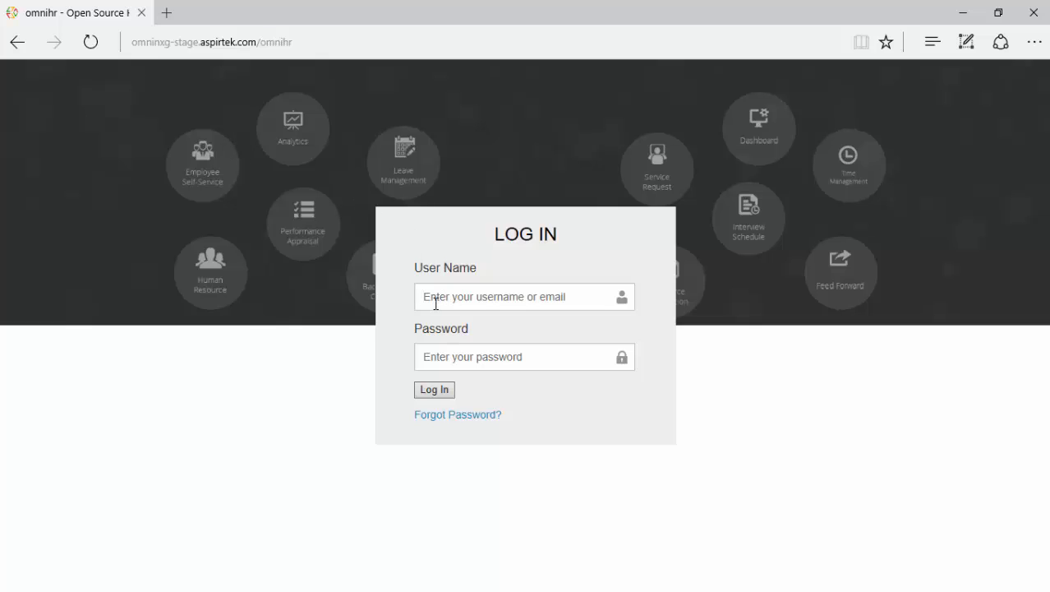
Step: Sign in with the employee account's username and pasted password, letting the browser save it
text(EMPP3)
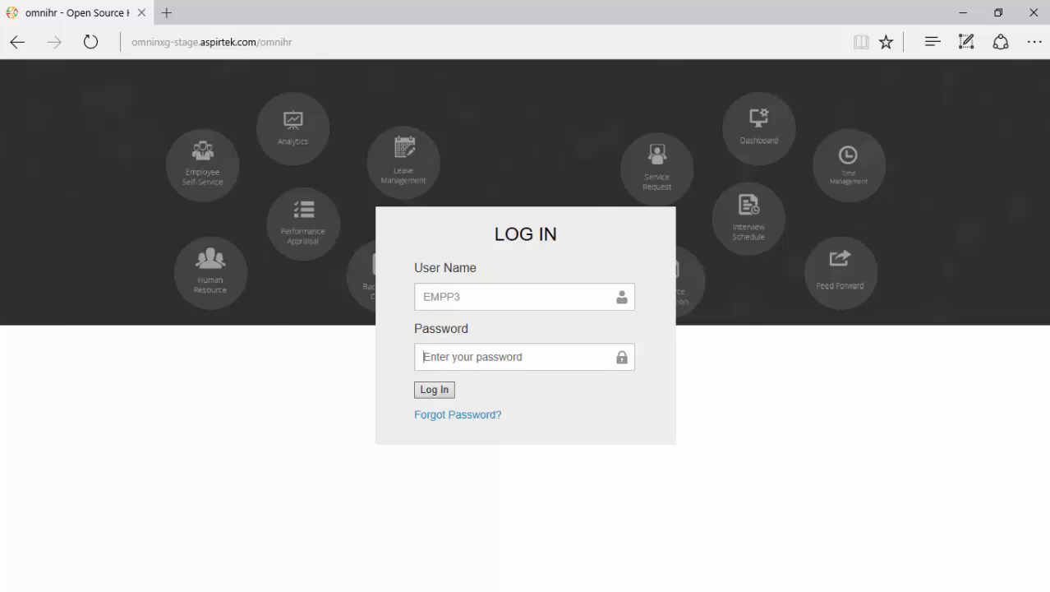
key(Return)
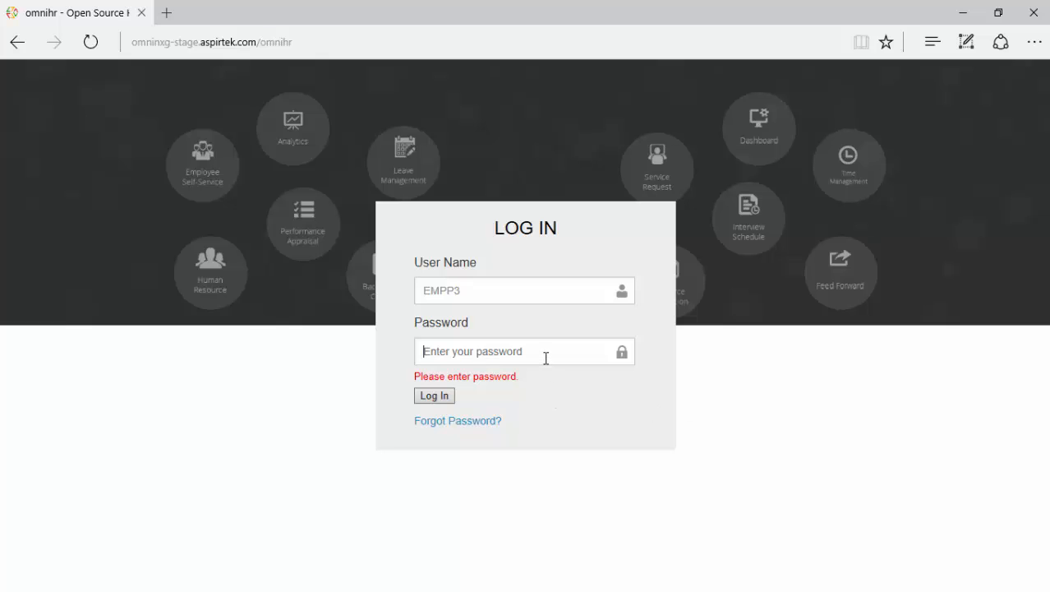
key(ctrl+v)
click(435, 395)
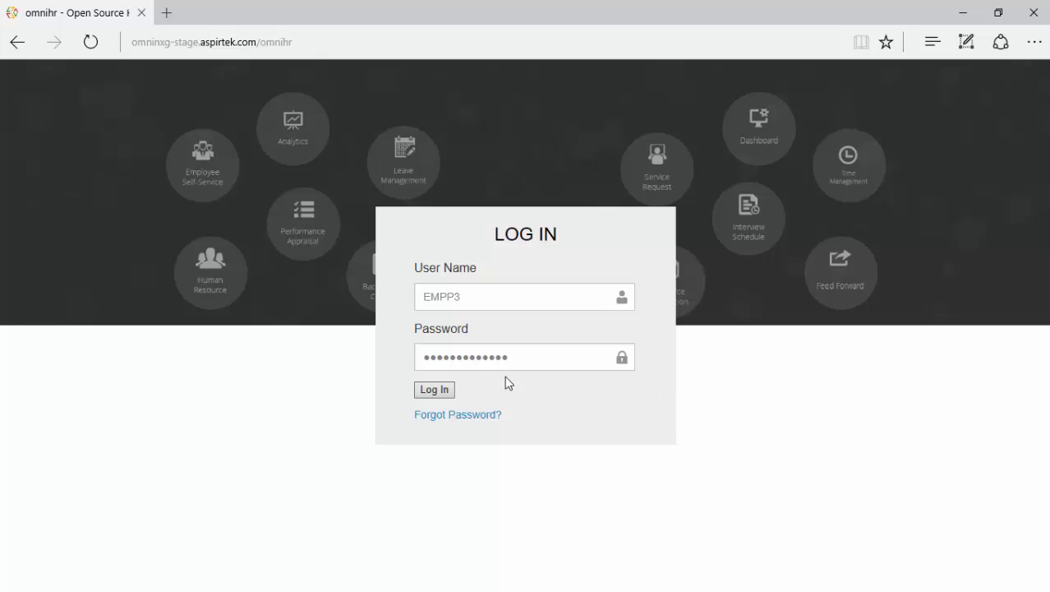
click(435, 392)
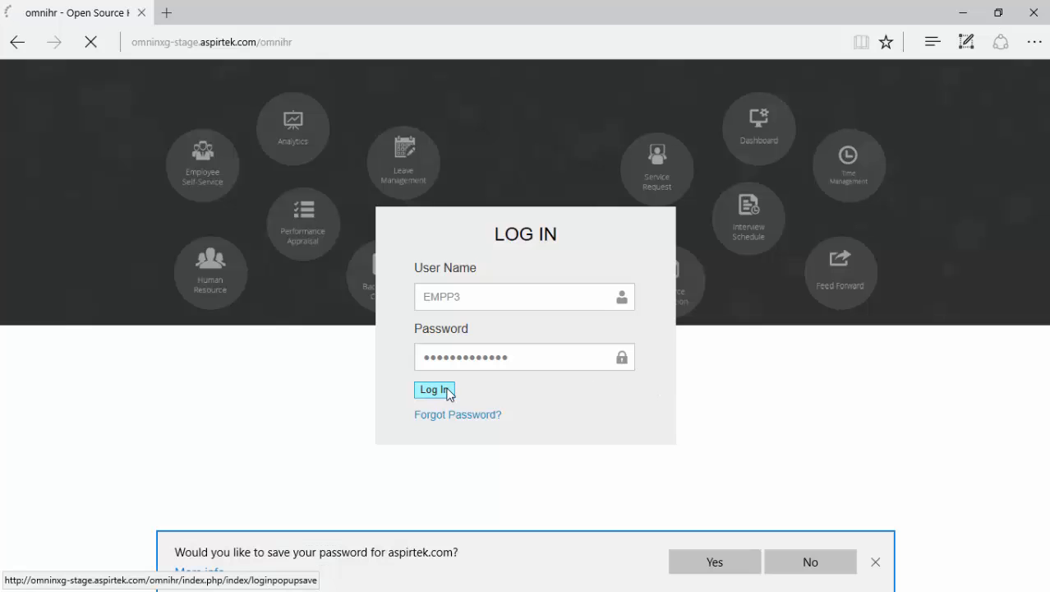
click(734, 563)
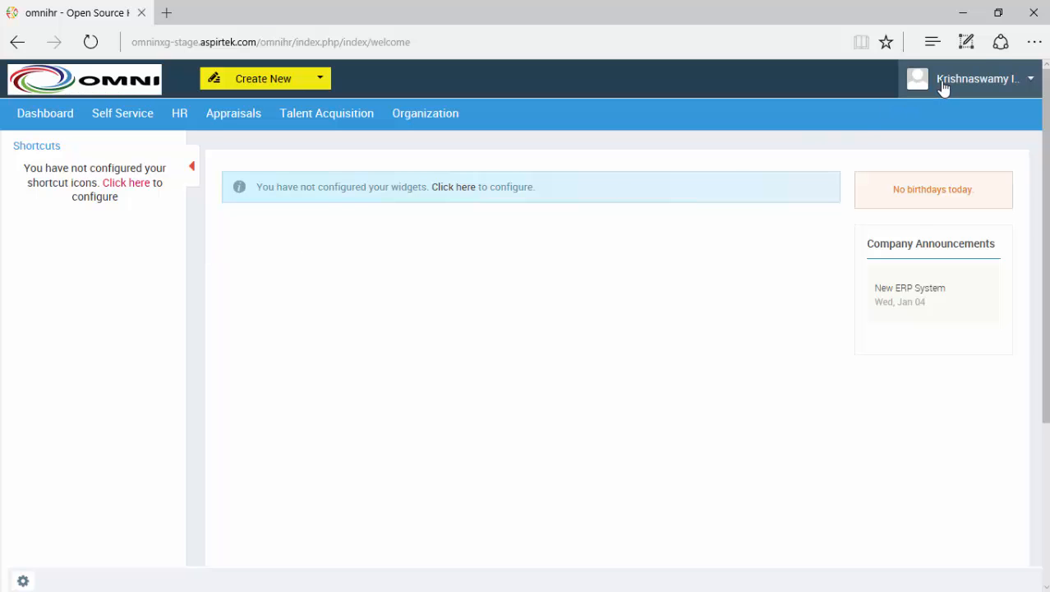
Step: Open the REQ/005 edit form from Talent Acquisition's openings list
click(323, 115)
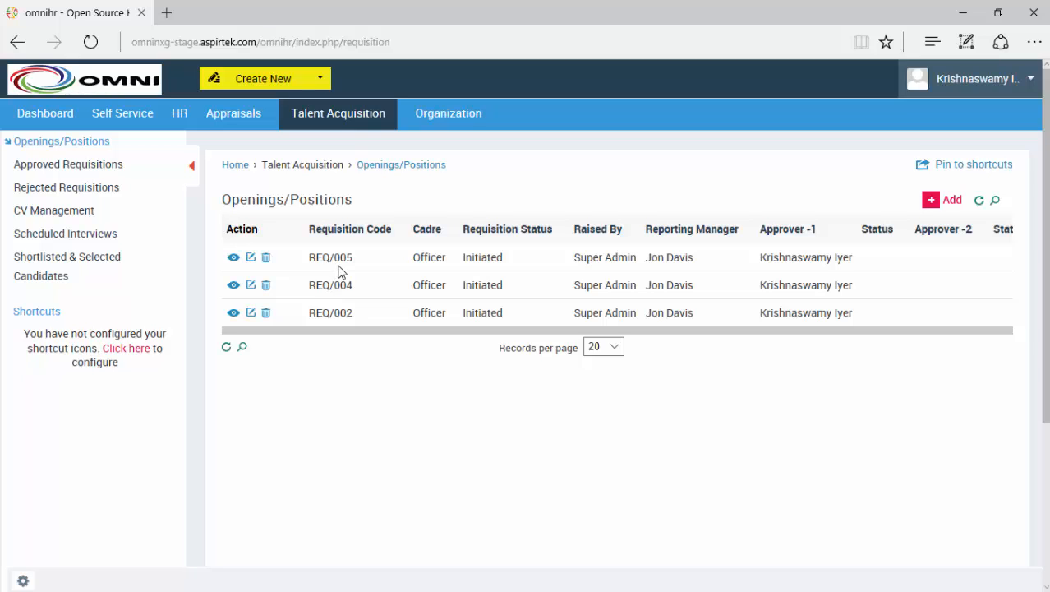
click(251, 259)
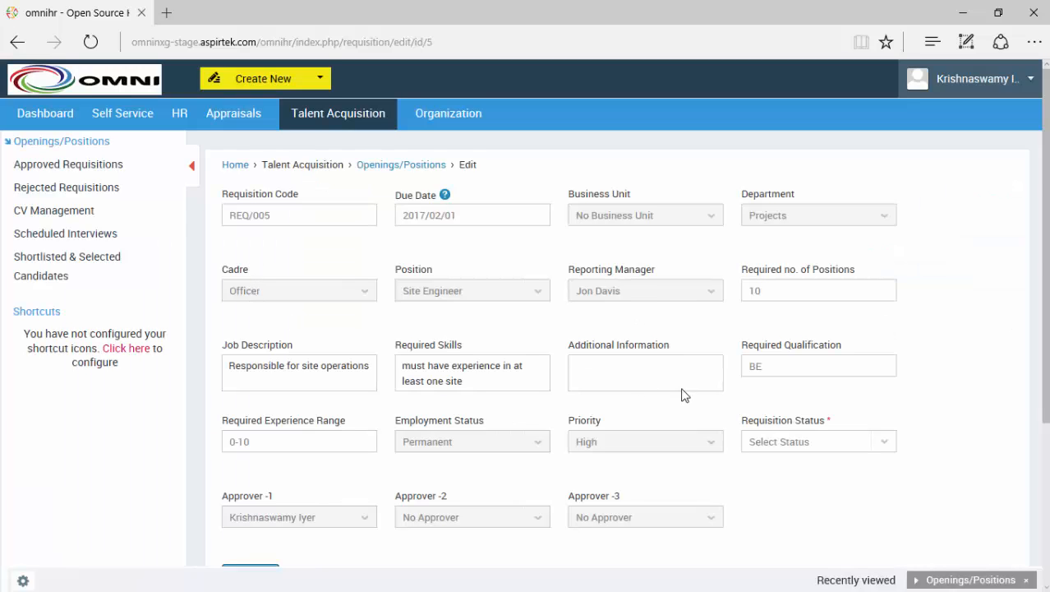
Step: Change REQ/005's requisition status to Approved and update it
scroll(764, 364, down, 2)
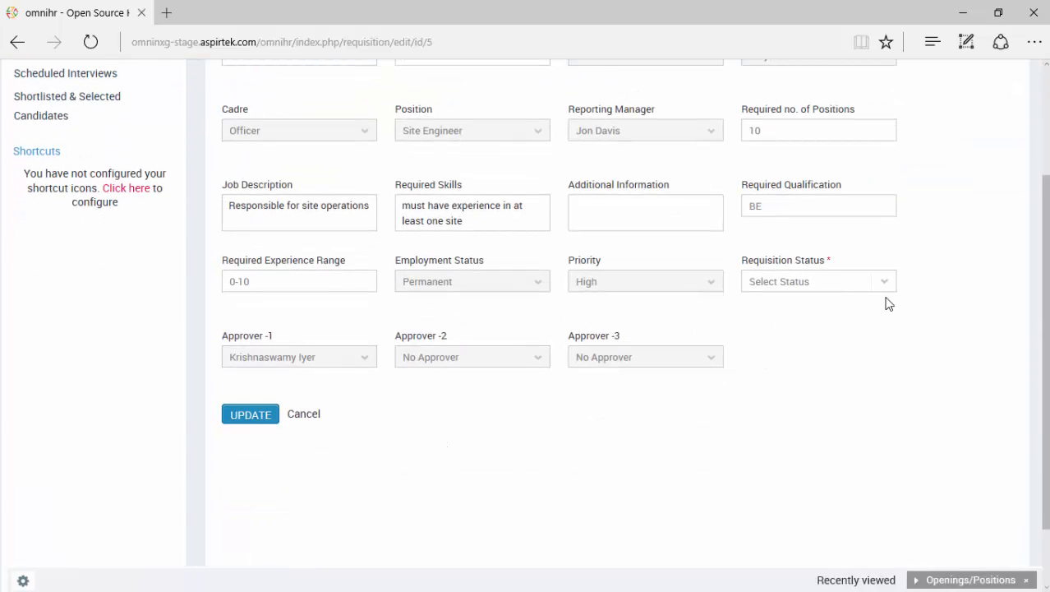
click(886, 284)
click(785, 349)
click(253, 415)
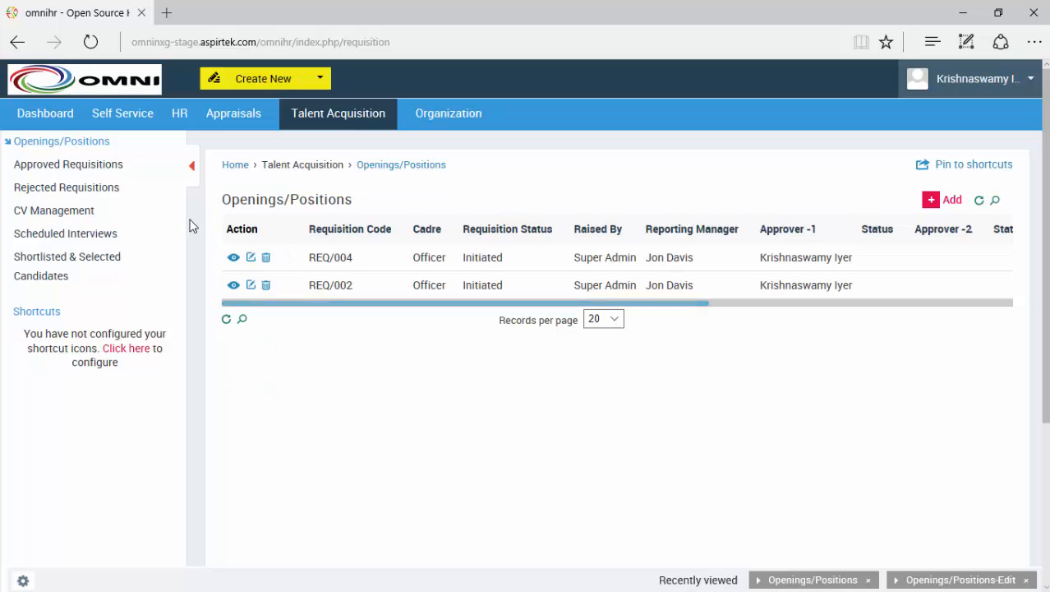
Step: Open Approved Requisitions in the Chrome Staff Management window, showing REQ/005 with 10 positions
click(86, 167)
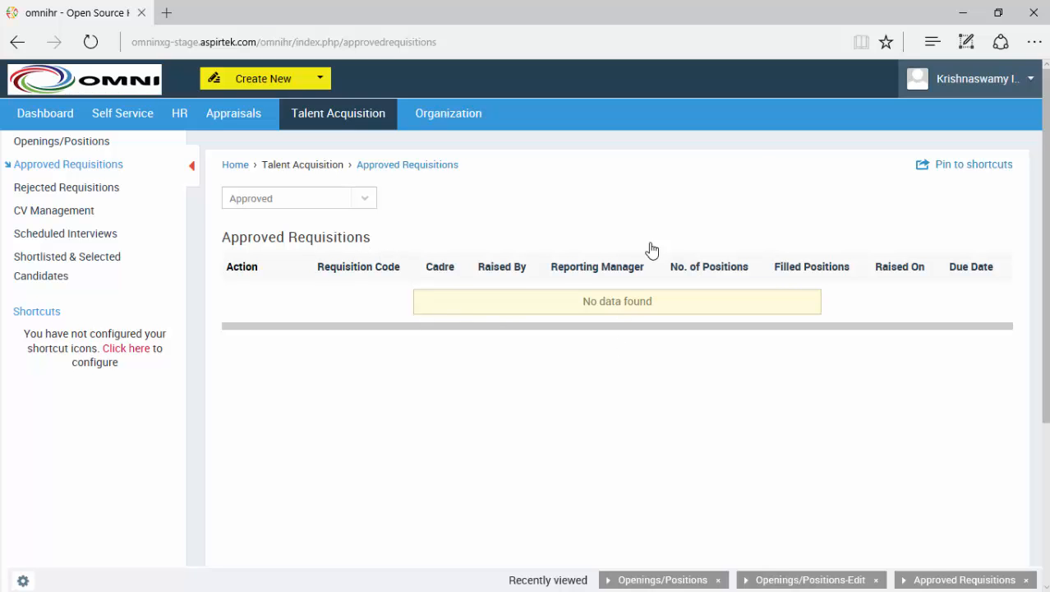
click(964, 18)
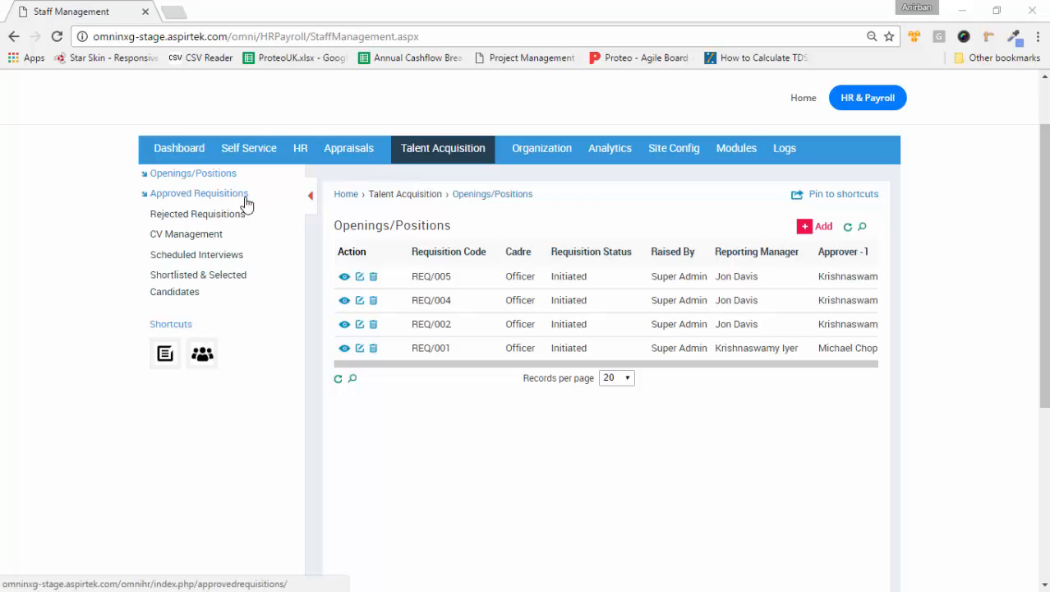
scroll(964, 336, down, 4)
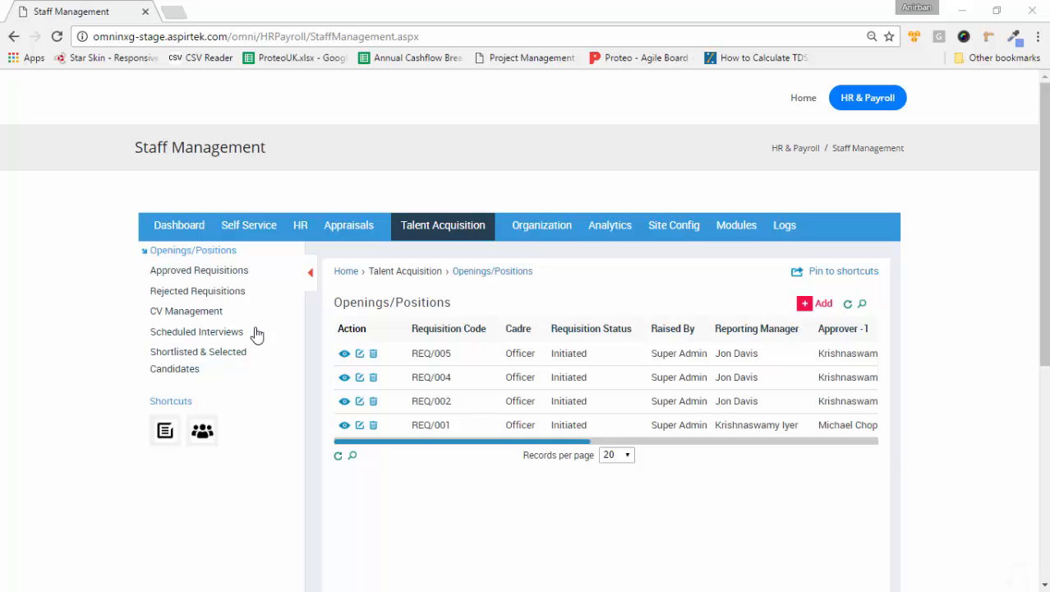
click(201, 276)
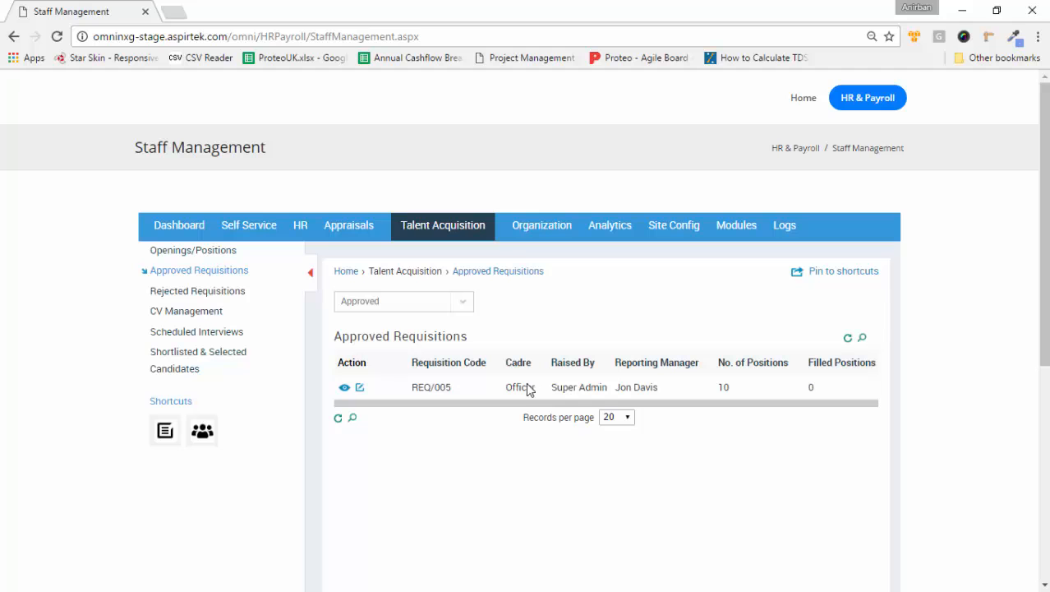
Step: View REQ/005's details page and review its Approved status, requisition and job details
click(344, 388)
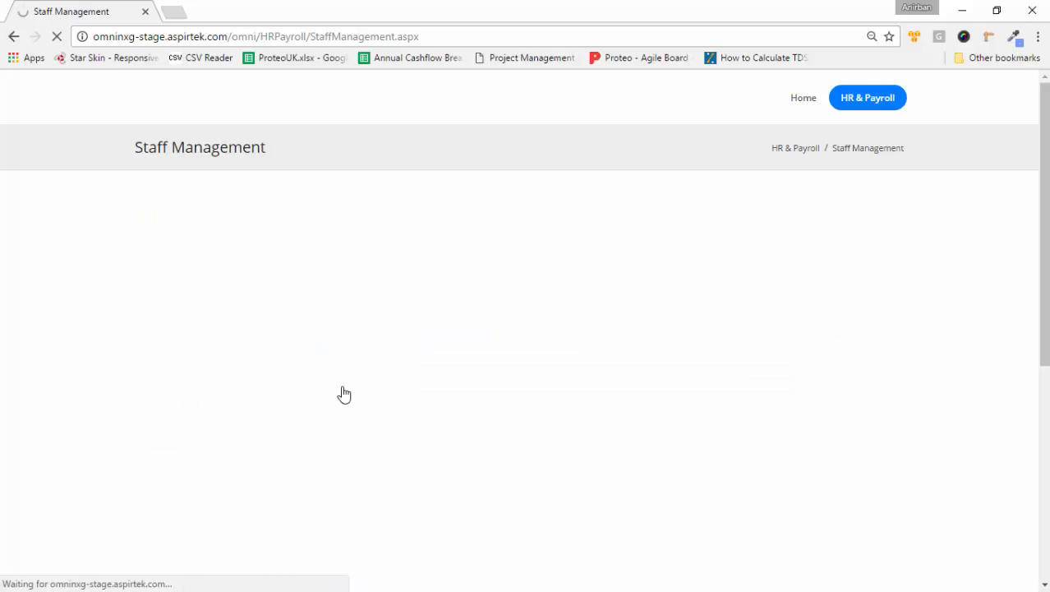
scroll(504, 376, down, 3)
scroll(488, 349, down, 3)
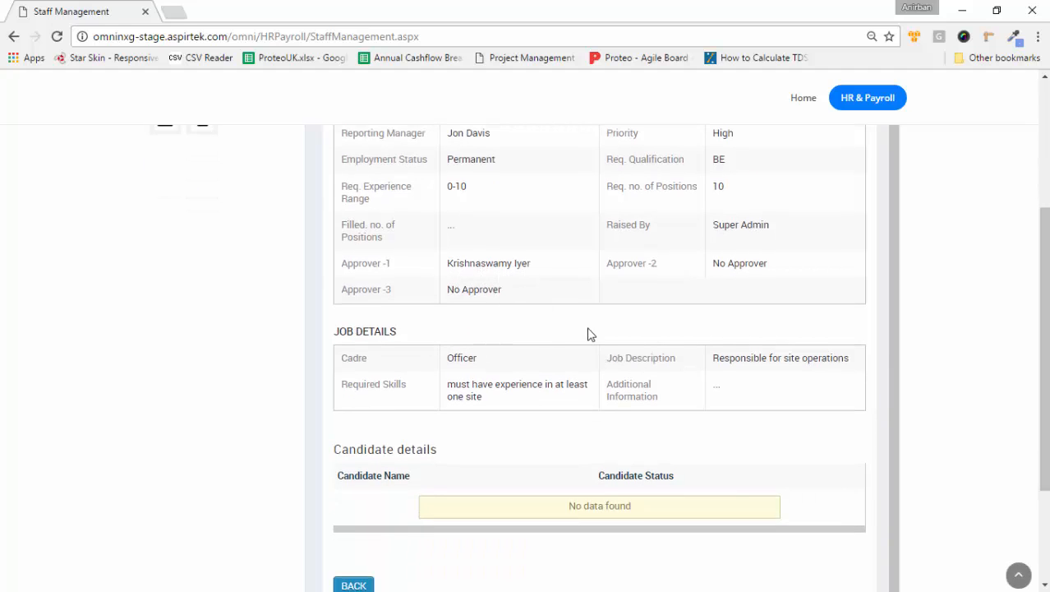
scroll(588, 334, up, 3)
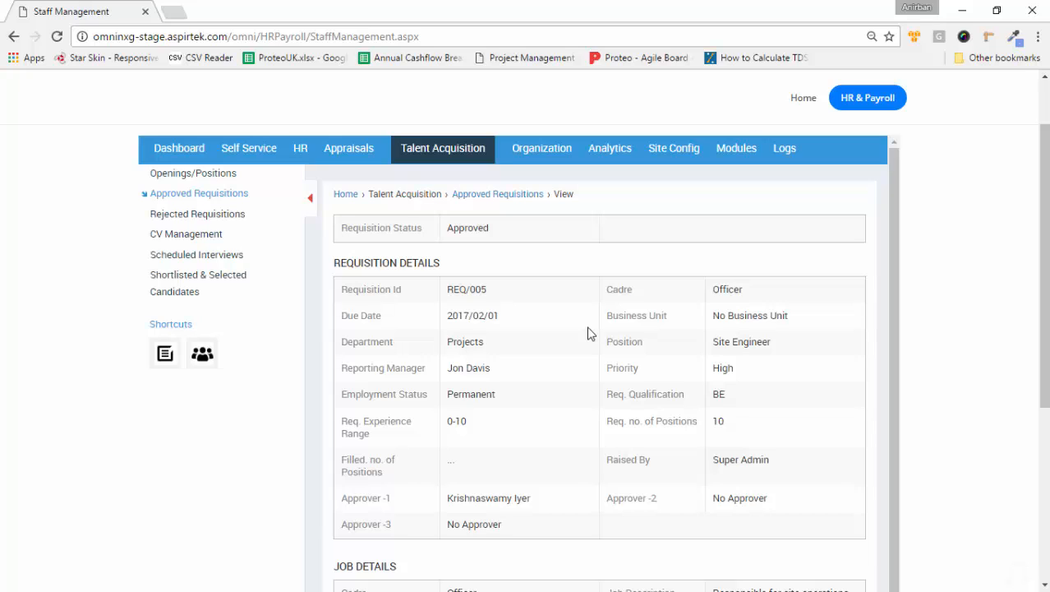
Step: Add a new CV in CV Management for requisition REQ/005 - Officer
click(169, 234)
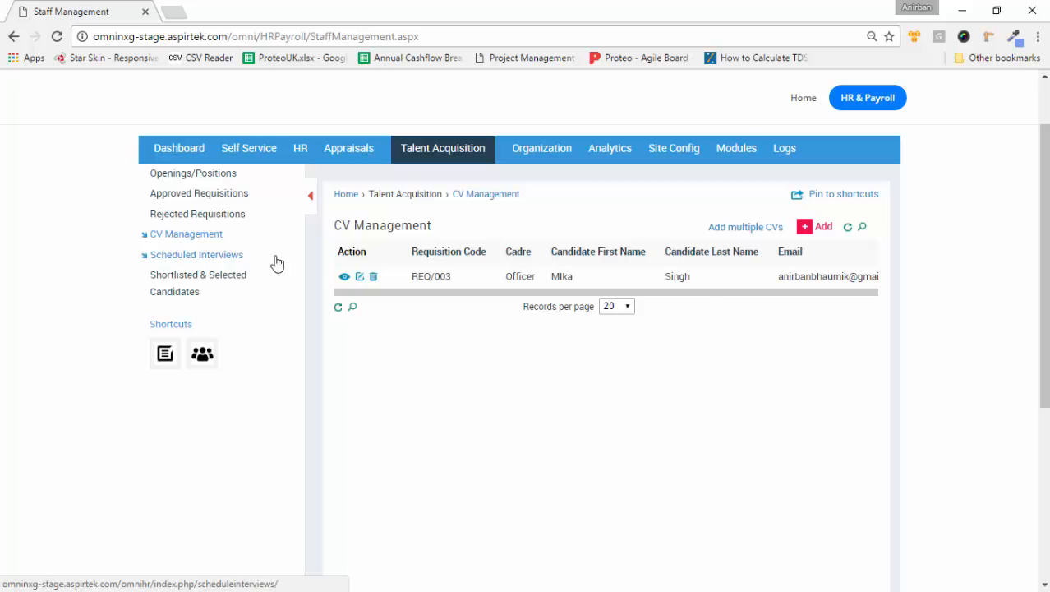
click(820, 230)
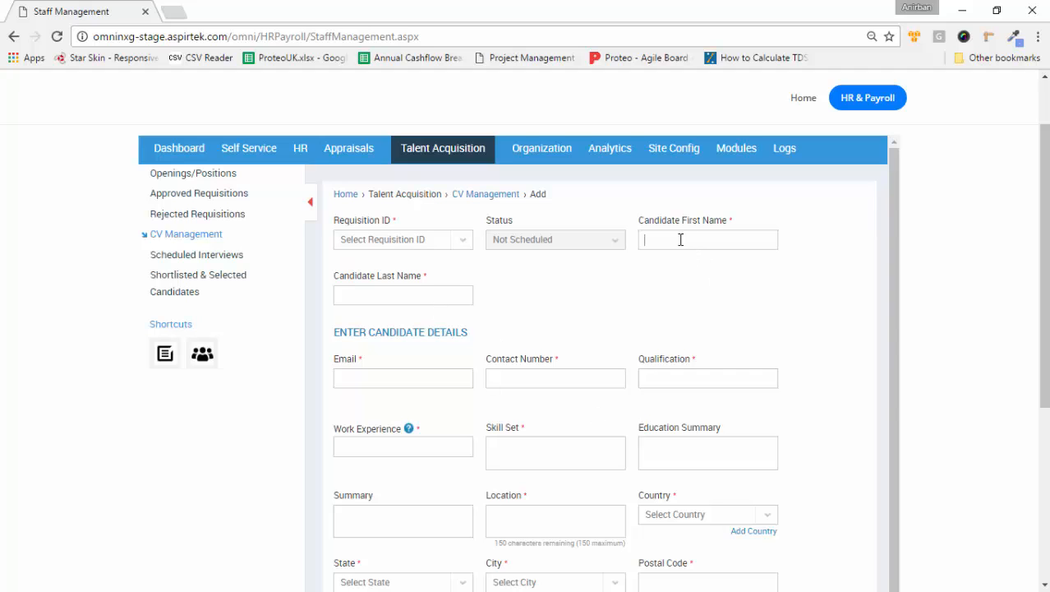
click(459, 249)
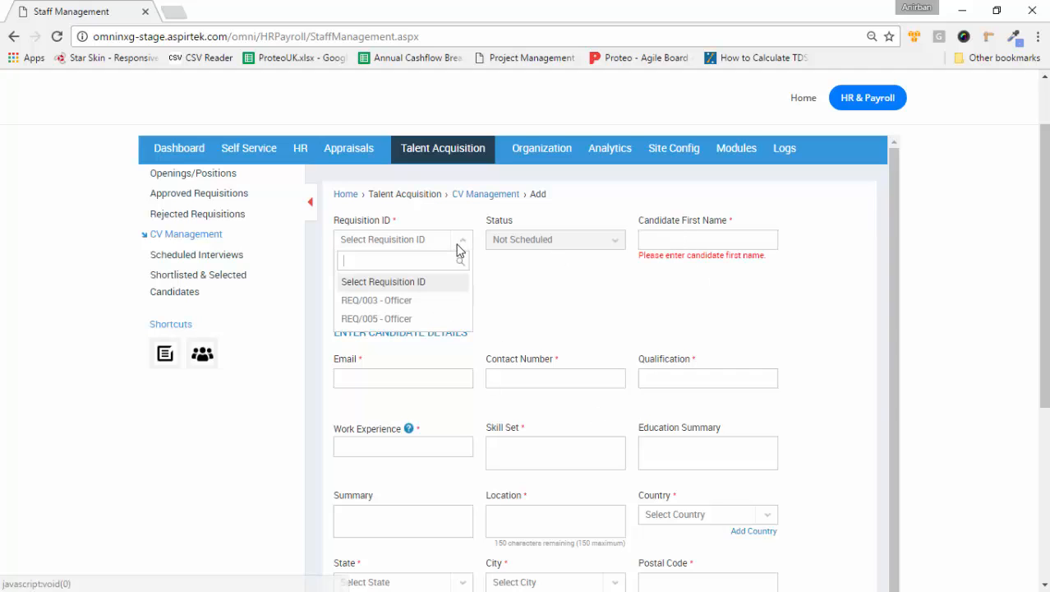
click(396, 320)
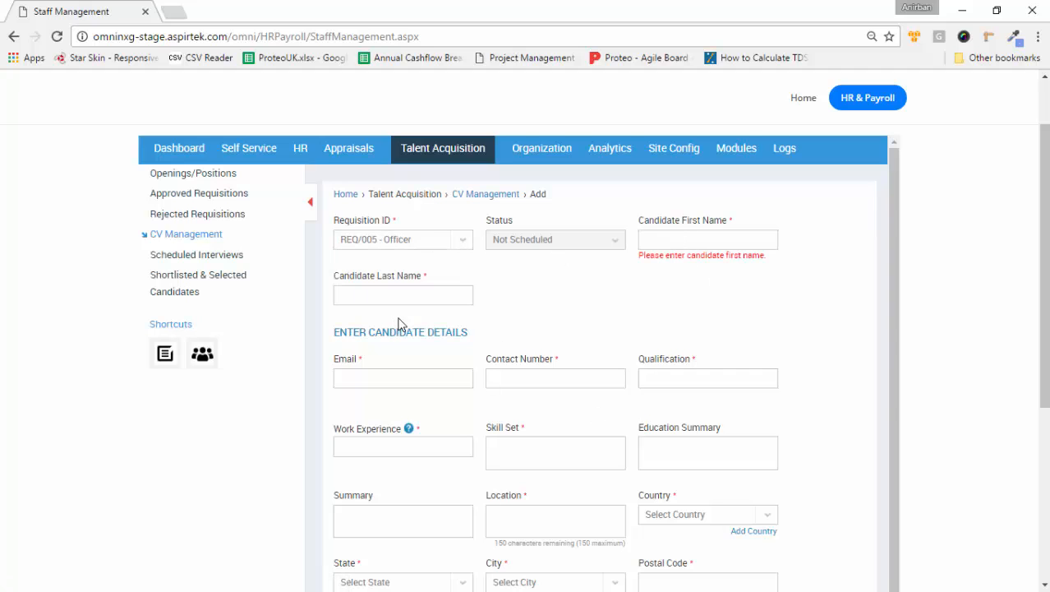
Step: Enter the candidate's first and last names
click(685, 242)
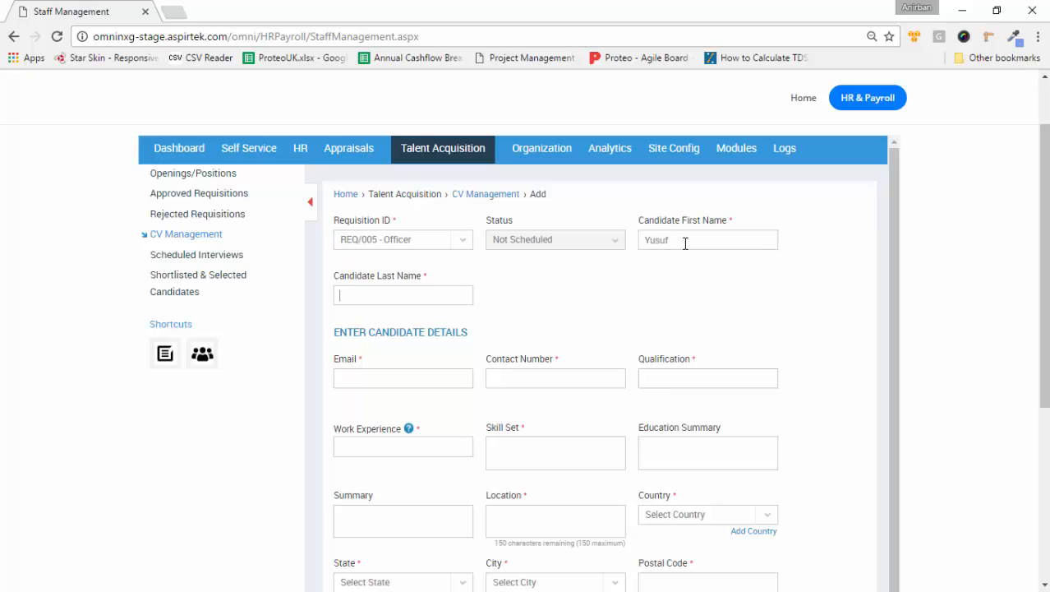
scroll(685, 244, up, 1)
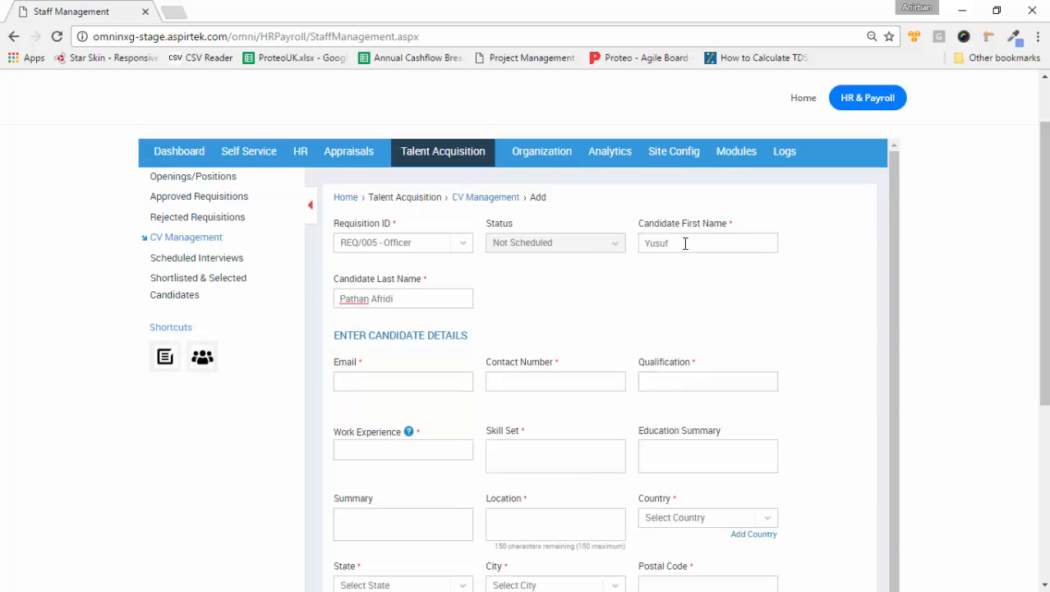
scroll(442, 427, down, 2)
Step: Fill in the candidate's e-mail address and contact number
click(414, 298)
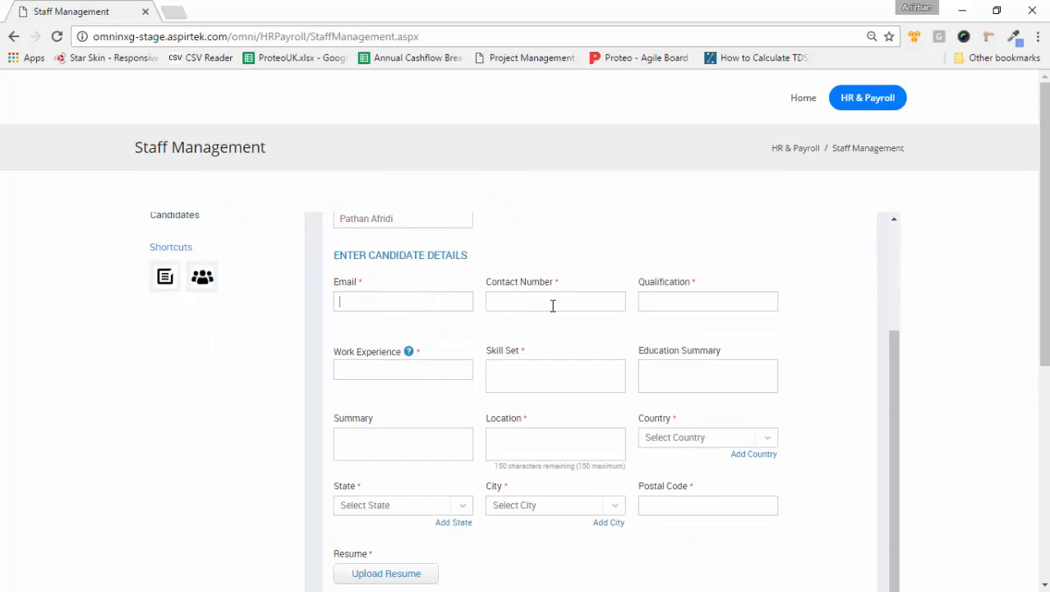
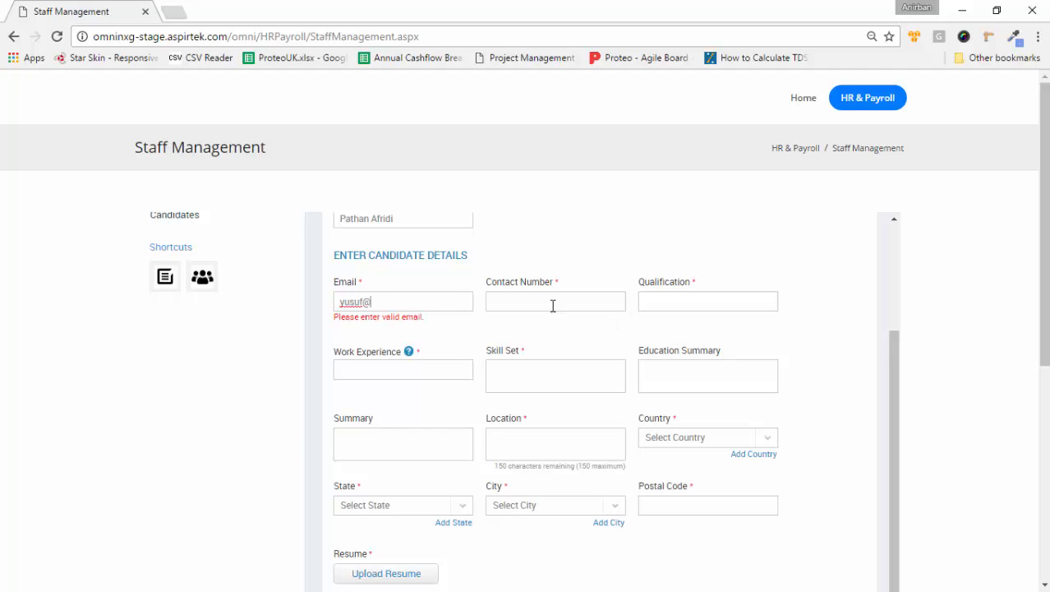
click(553, 306)
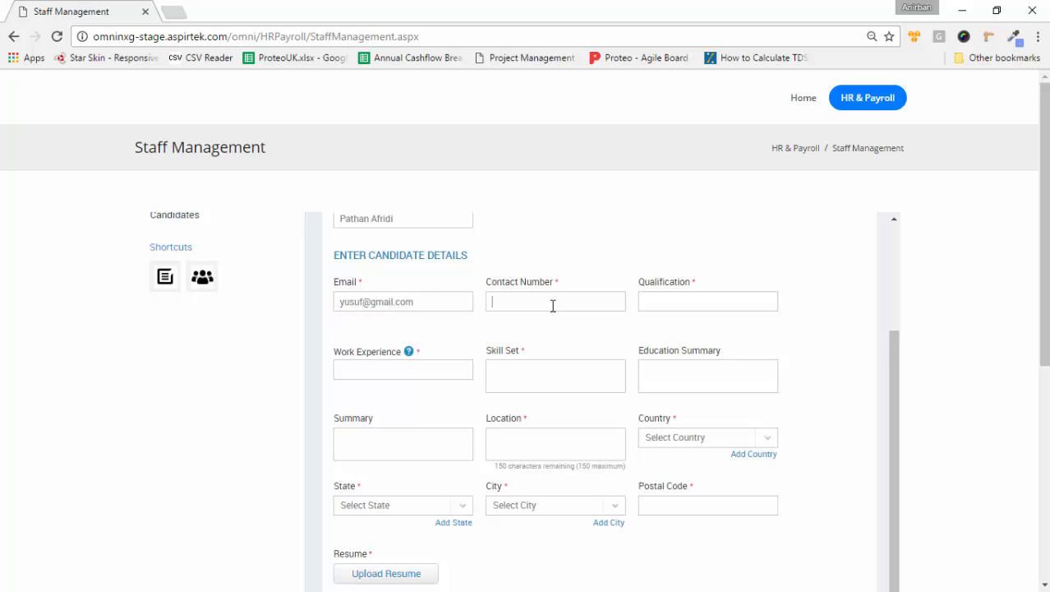
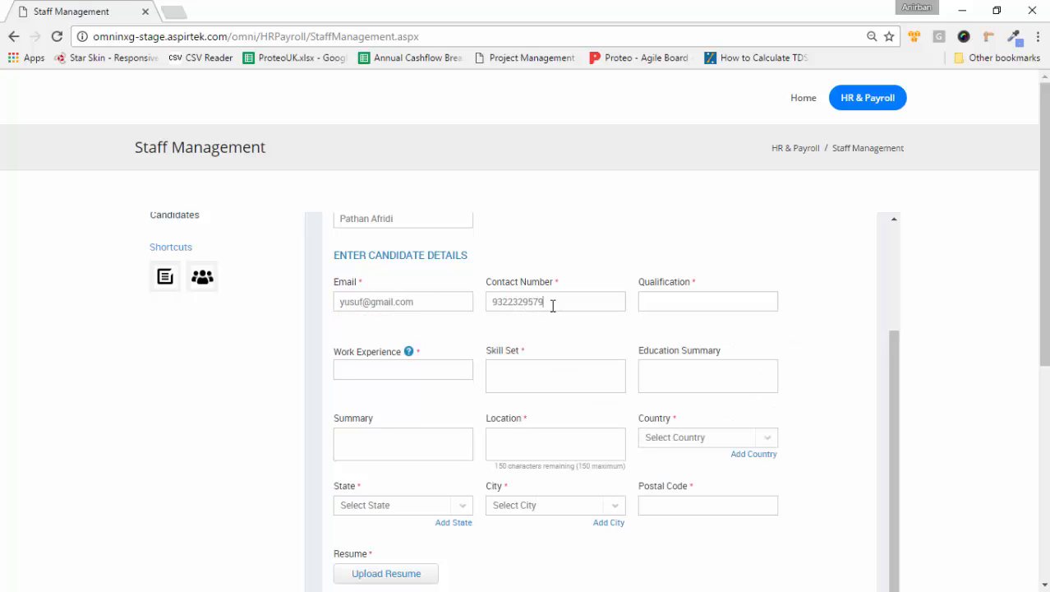
Step: Set qualification BTECH, 5 years' experience, and skills 'Has experience in site management'
click(666, 292)
text(BTECH)
click(445, 377)
text(5)
text(Has exp)
text(erience in site management)
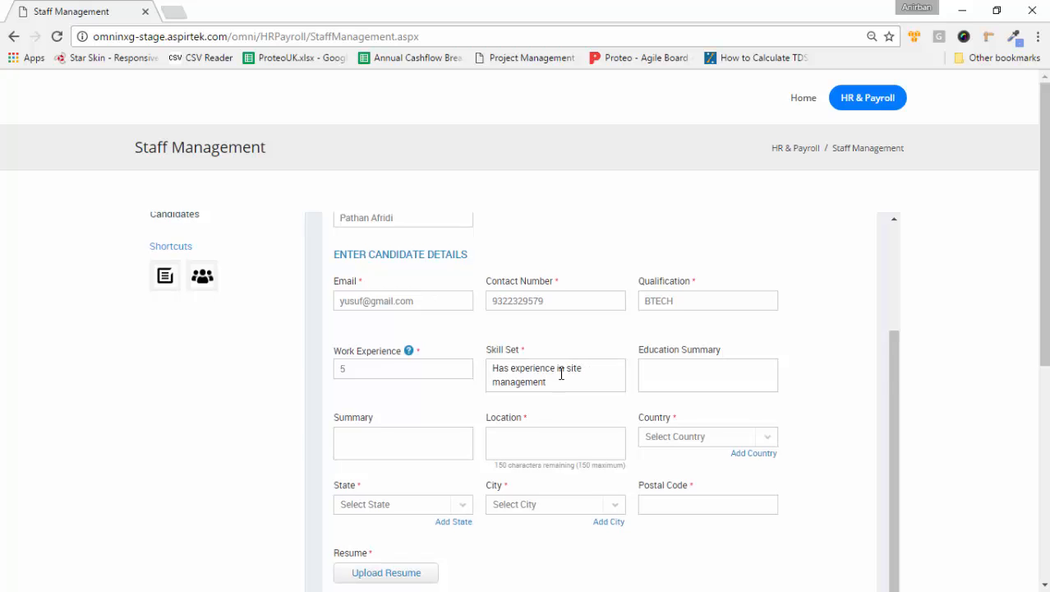
Step: Set the address to the Navi Mumbai suggestion
scroll(551, 368, down, 1)
text(Navi)
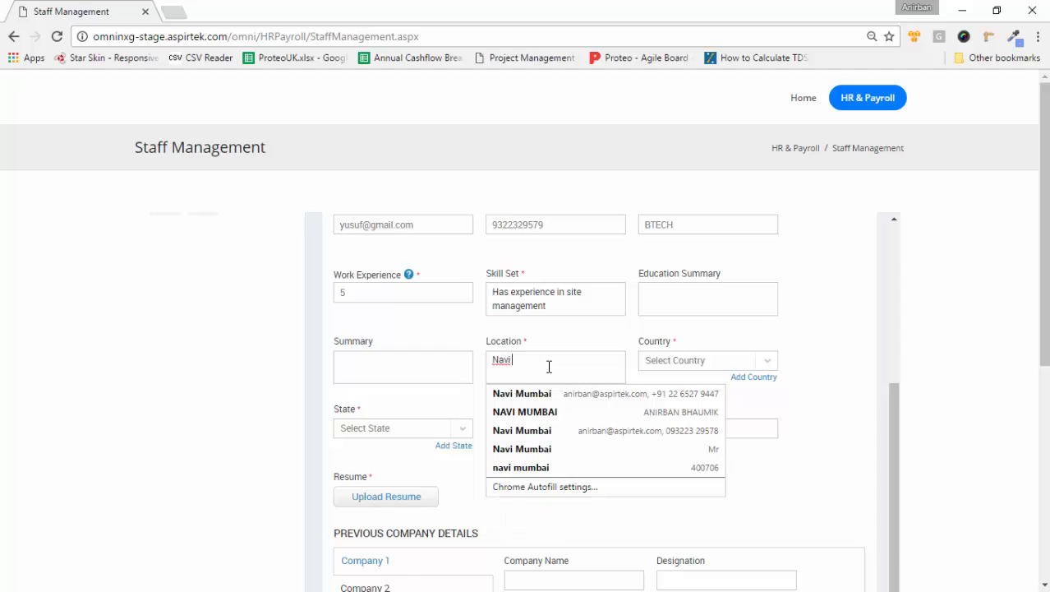
key(Down)
key(Return)
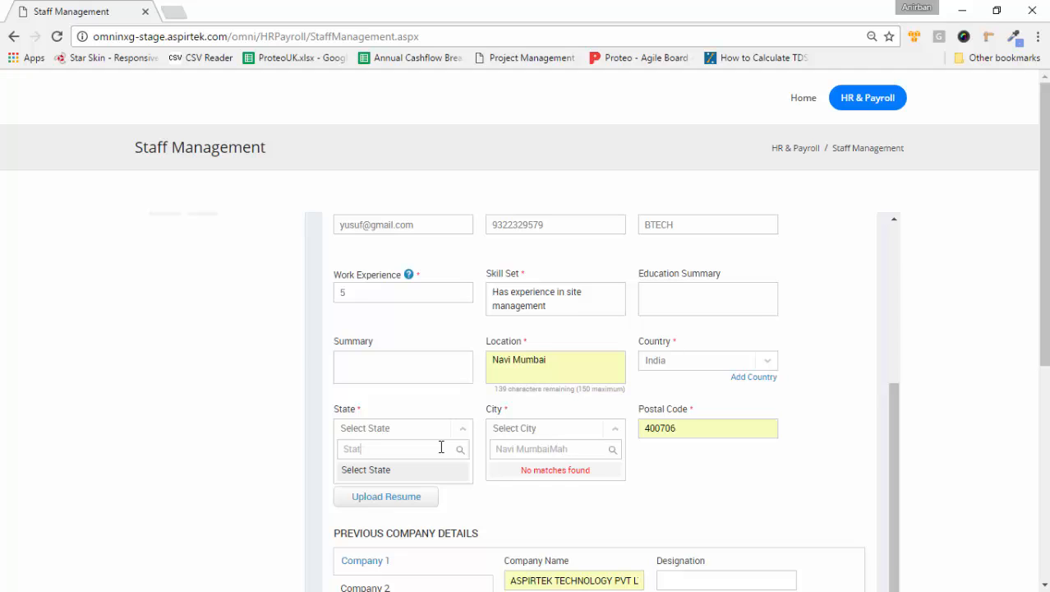
Step: Set the state to Maharashtra and the city to New Bombay
key(BackSpace)
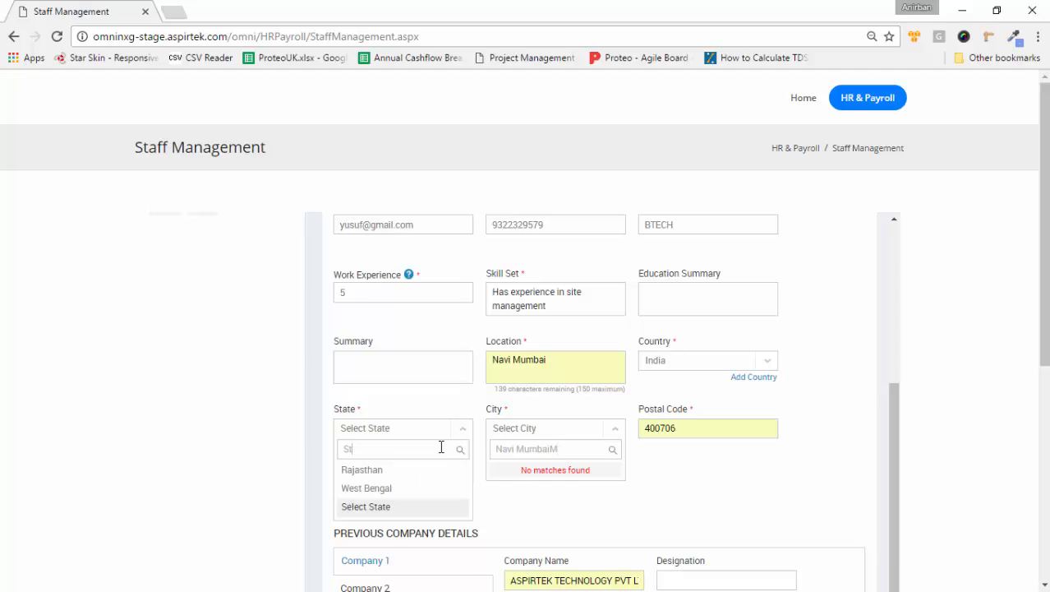
key(BackSpace)
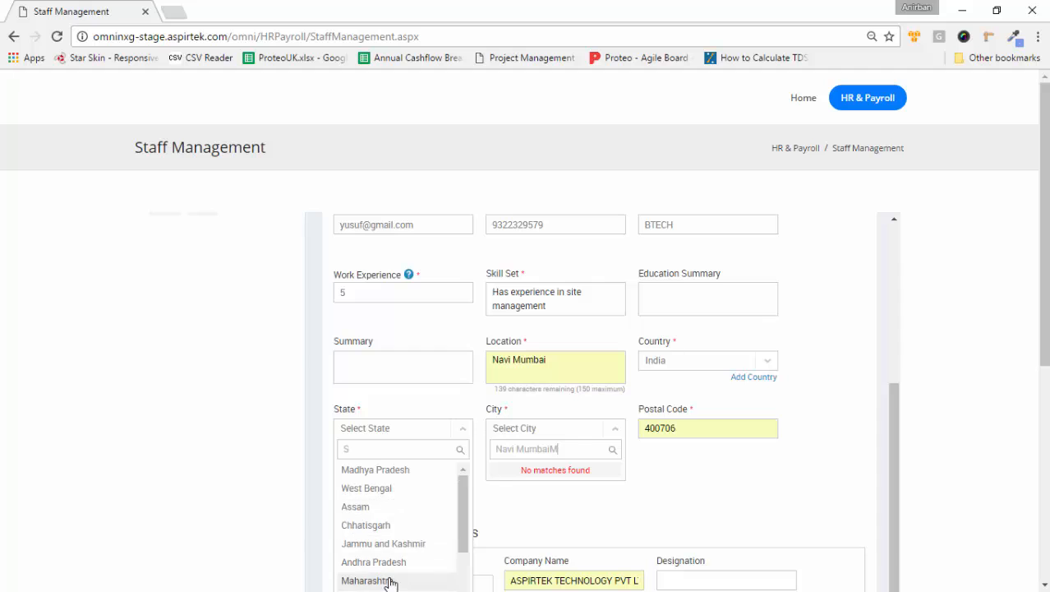
click(390, 580)
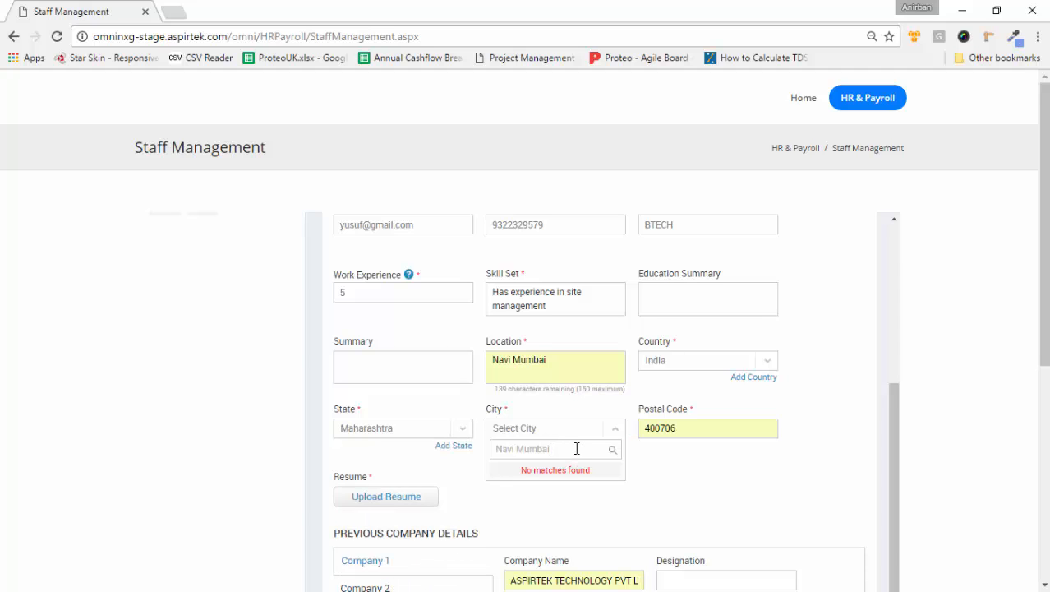
key(BackSpace)
key(BackSpace)
key(BackSpace)
key(BackSpace)
key(BackSpace)
key(BackSpace)
key(BackSpace)
key(BackSpace)
key(BackSpace)
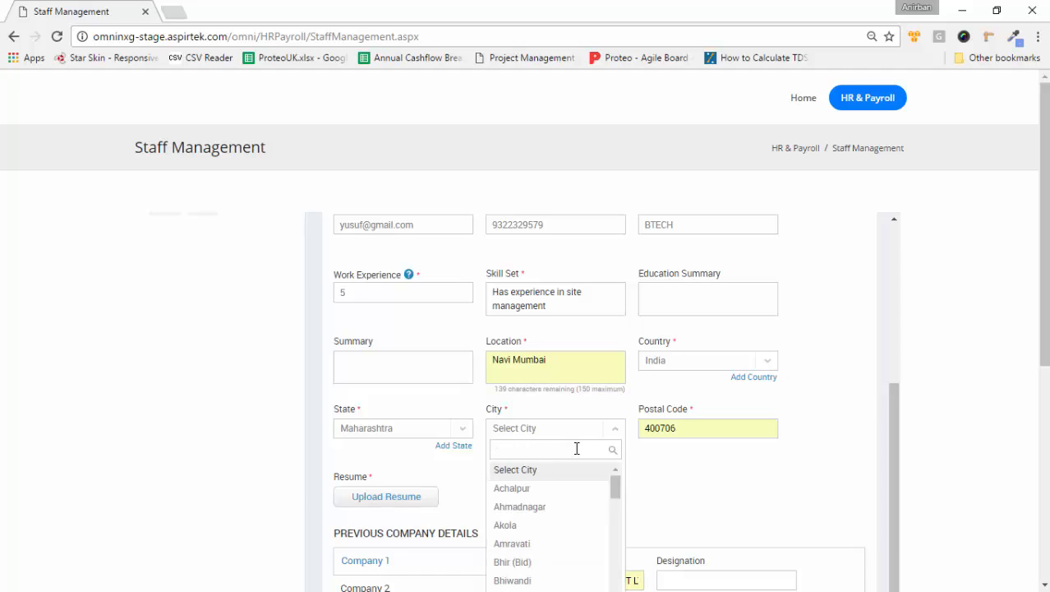
text(New)
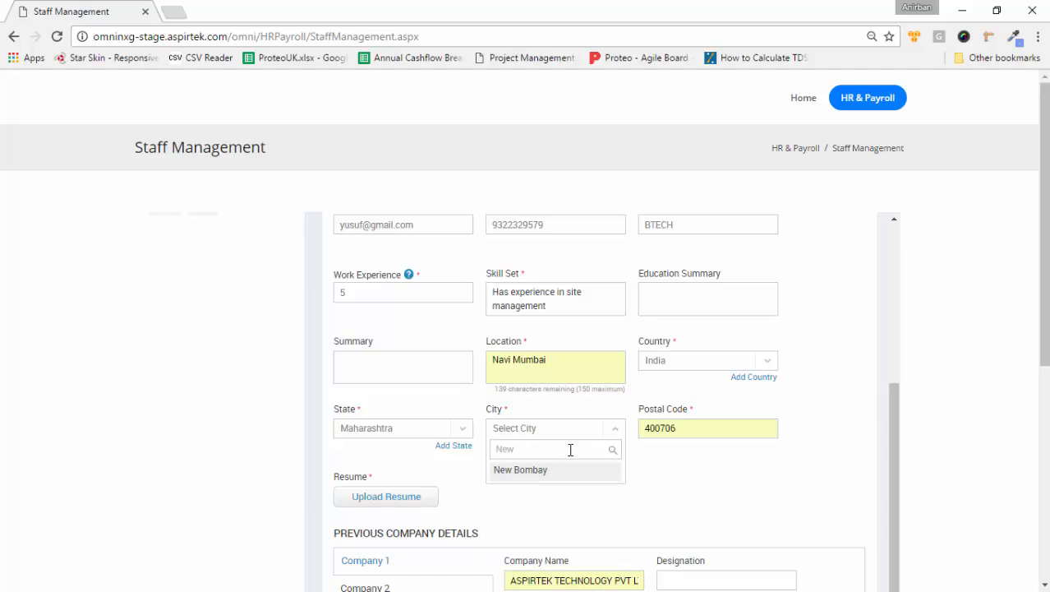
click(544, 469)
scroll(638, 475, down, 5)
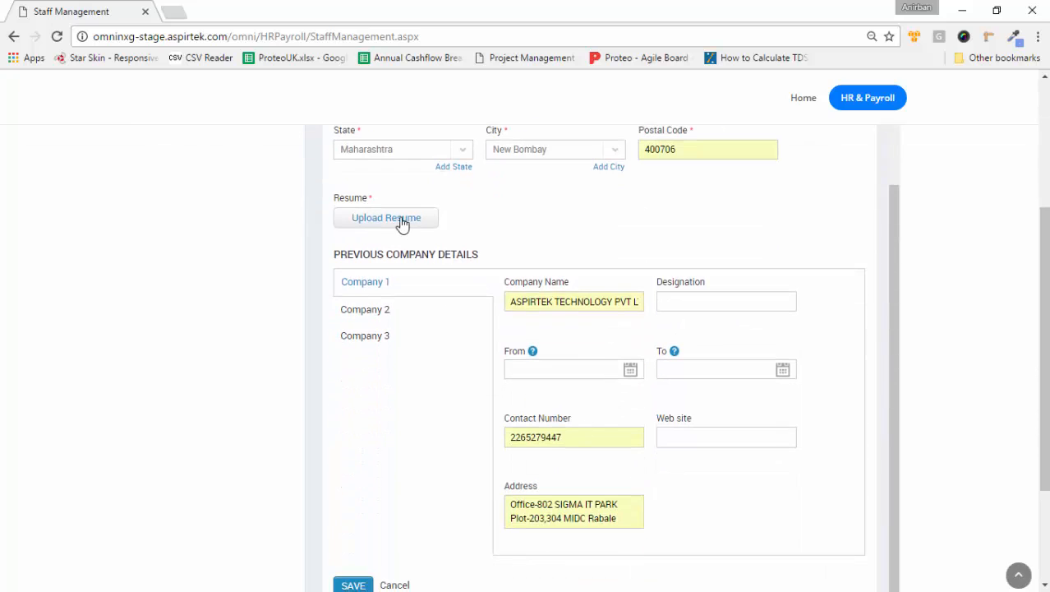
Step: Attach 42GearsPayment.pdf from Downloads as the candidate's resume
click(402, 223)
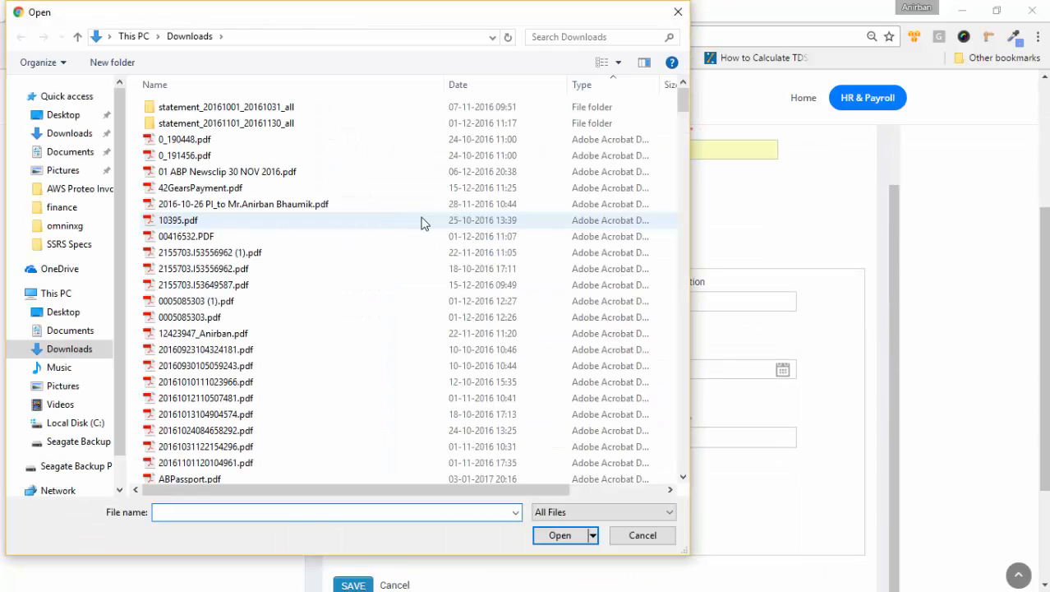
click(245, 186)
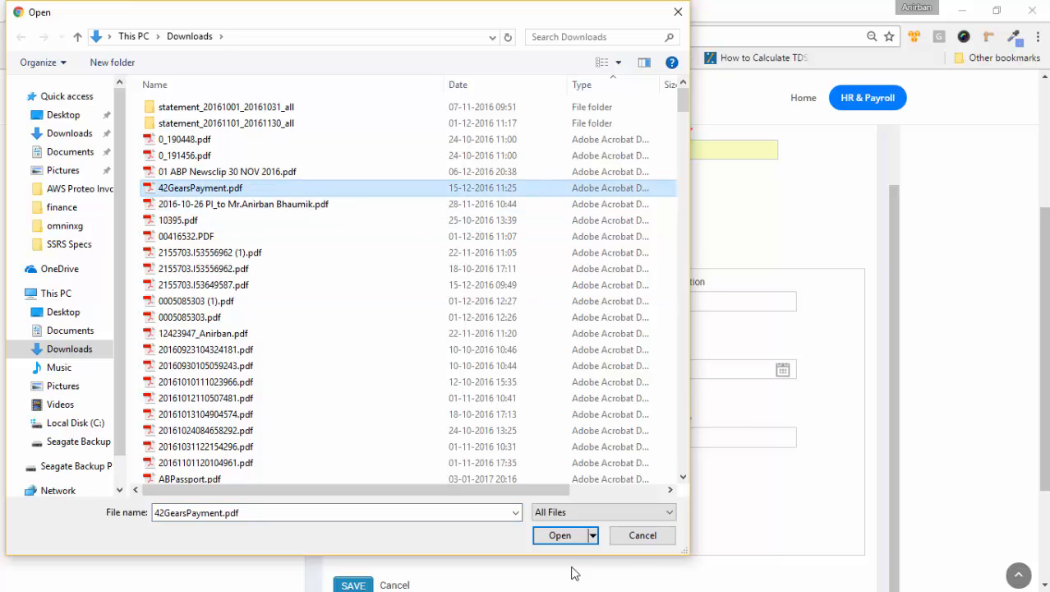
click(562, 536)
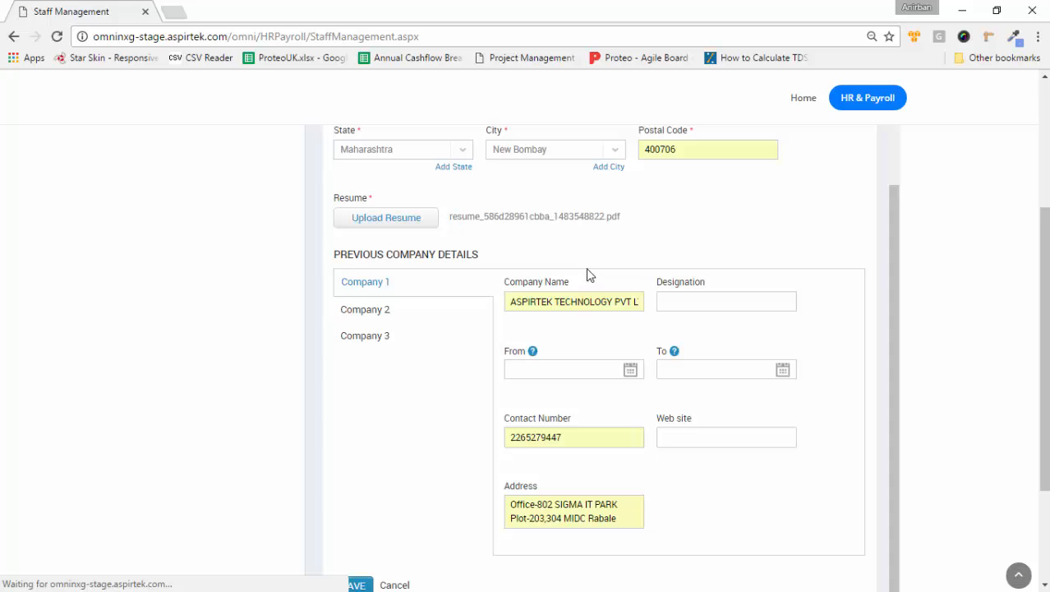
Step: Attempt to save the candidate form
scroll(588, 271, up, 2)
scroll(586, 274, up, 1)
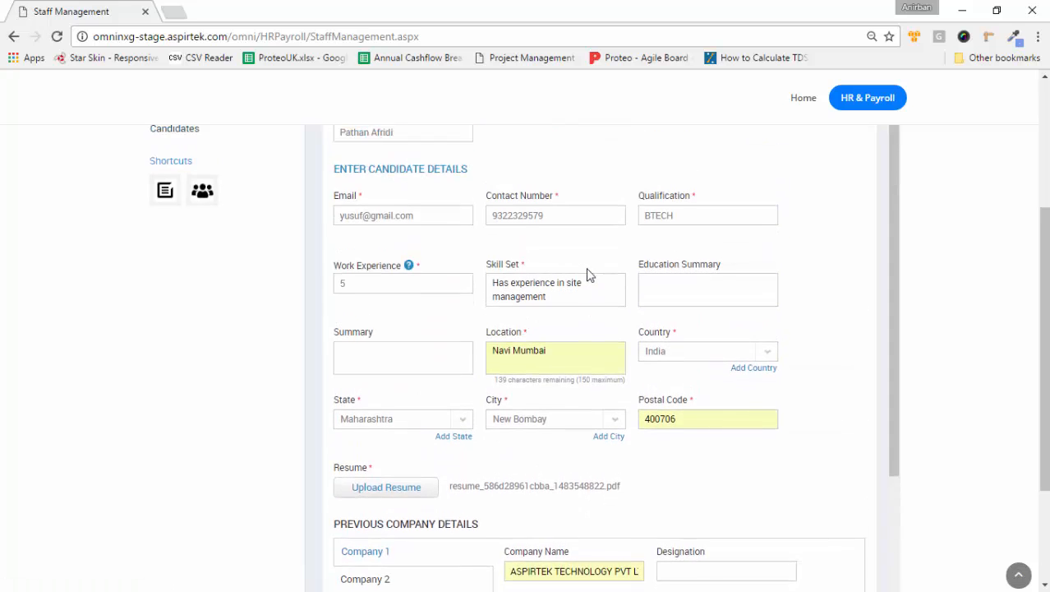
scroll(436, 387, down, 5)
click(352, 424)
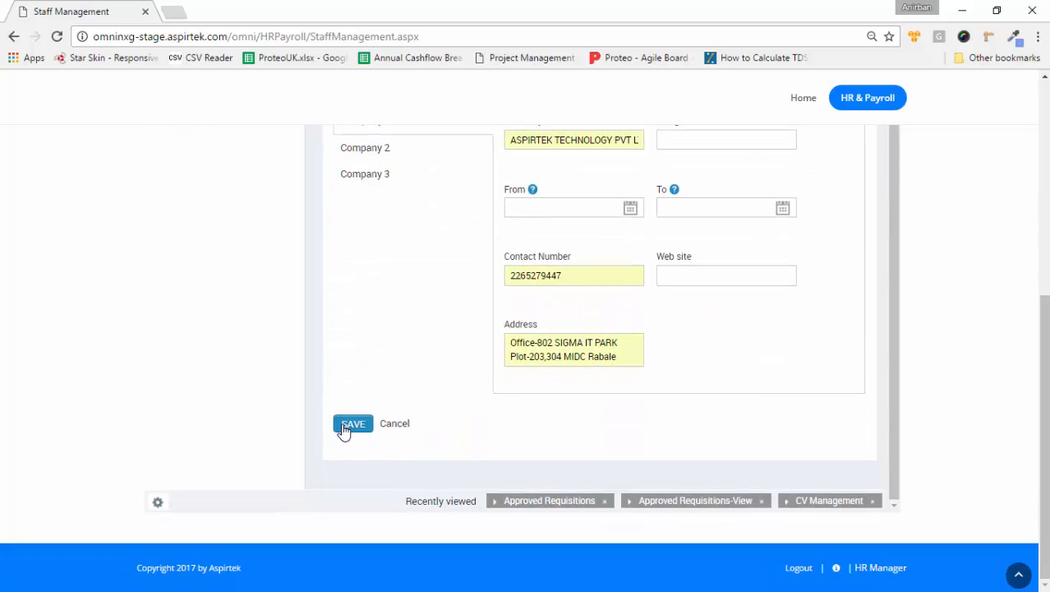
Step: Enter Site Engineer as the previous company designation
scroll(564, 377, up, 1)
scroll(564, 376, up, 1)
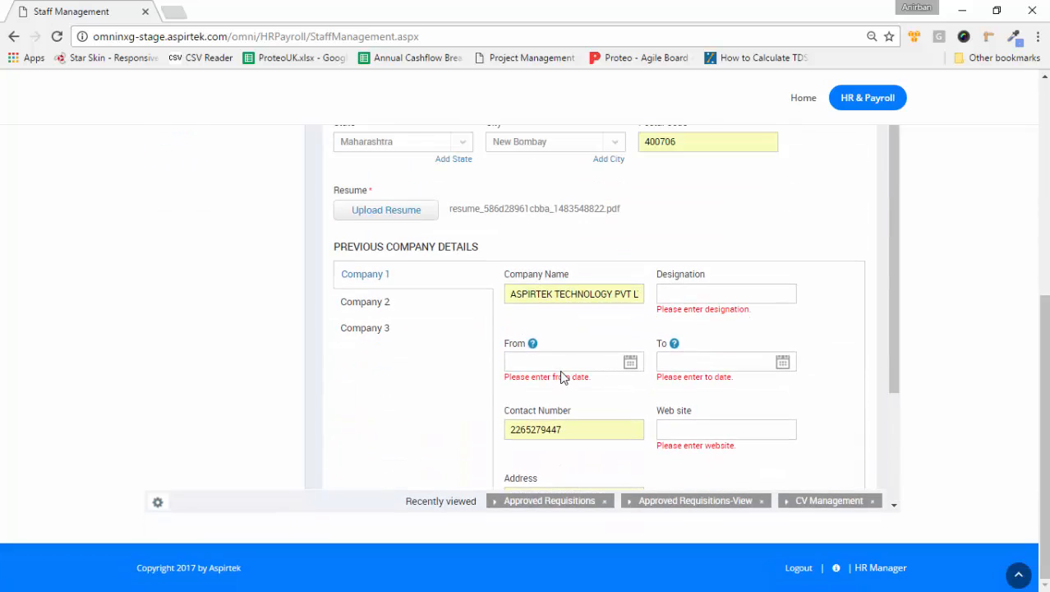
click(707, 295)
text(Site Engineer)
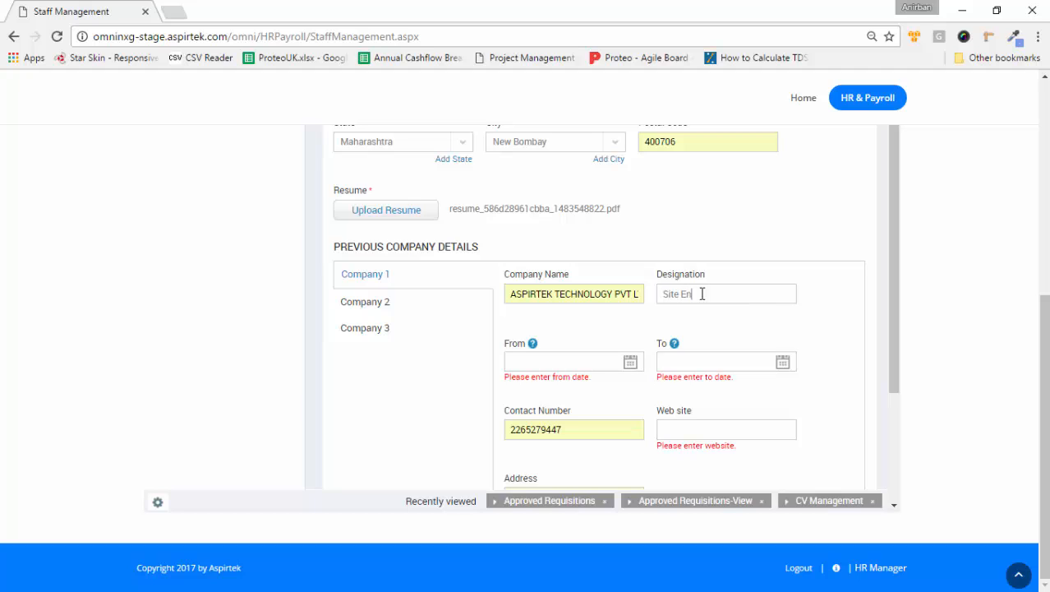
Step: Set the previous employment dates from 2013/01/01 to 2017/01/01
click(629, 362)
click(631, 176)
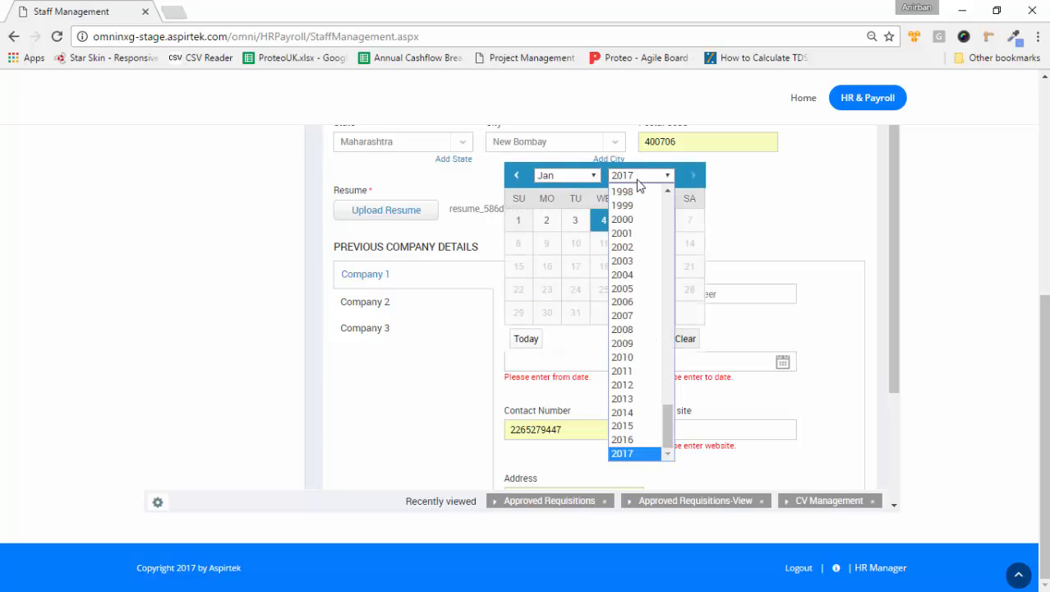
click(645, 421)
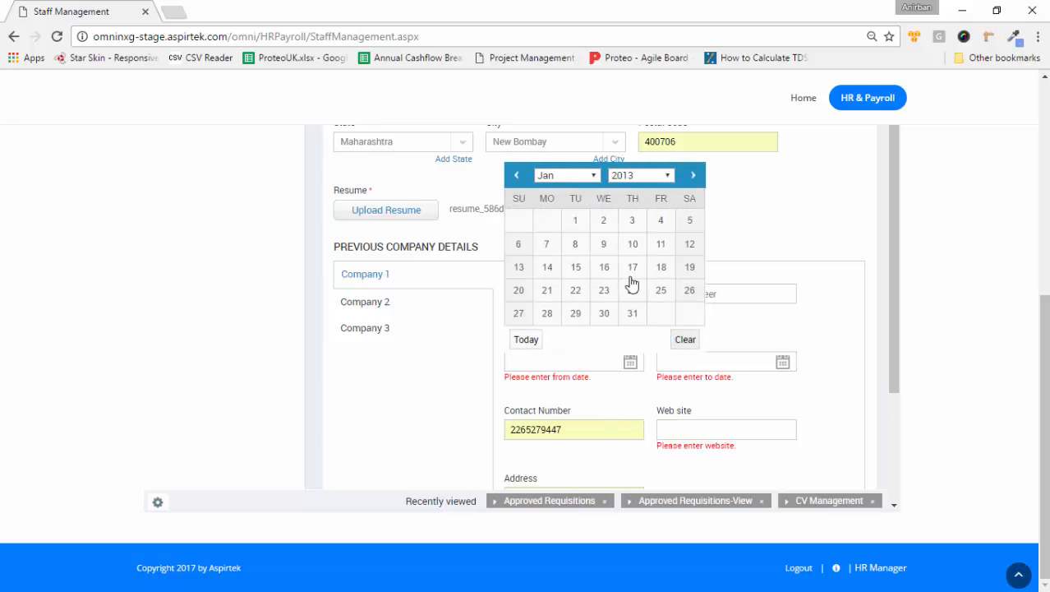
click(575, 220)
click(783, 362)
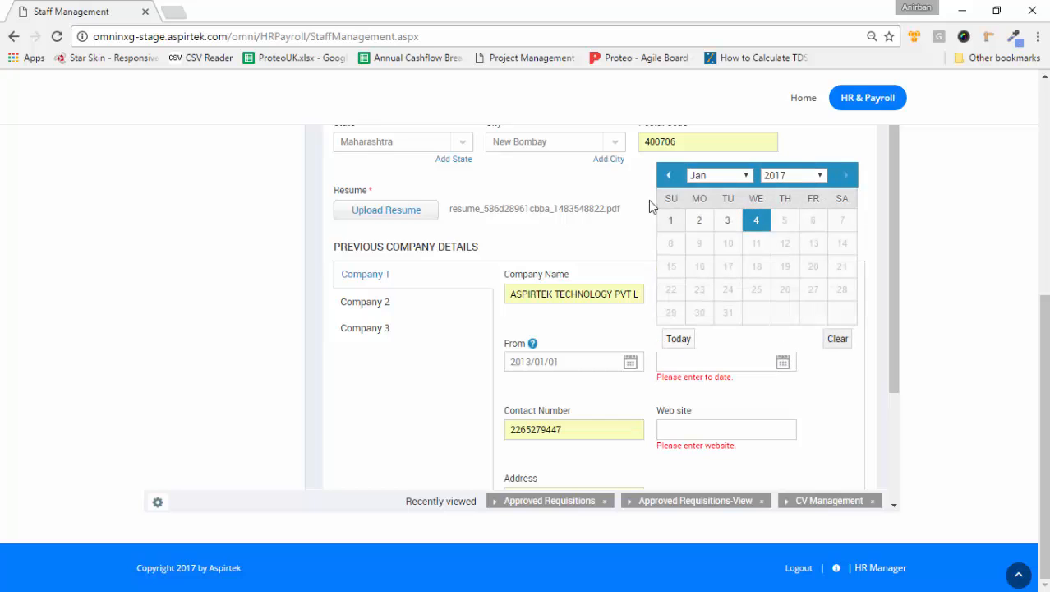
click(670, 220)
scroll(648, 456, down, 1)
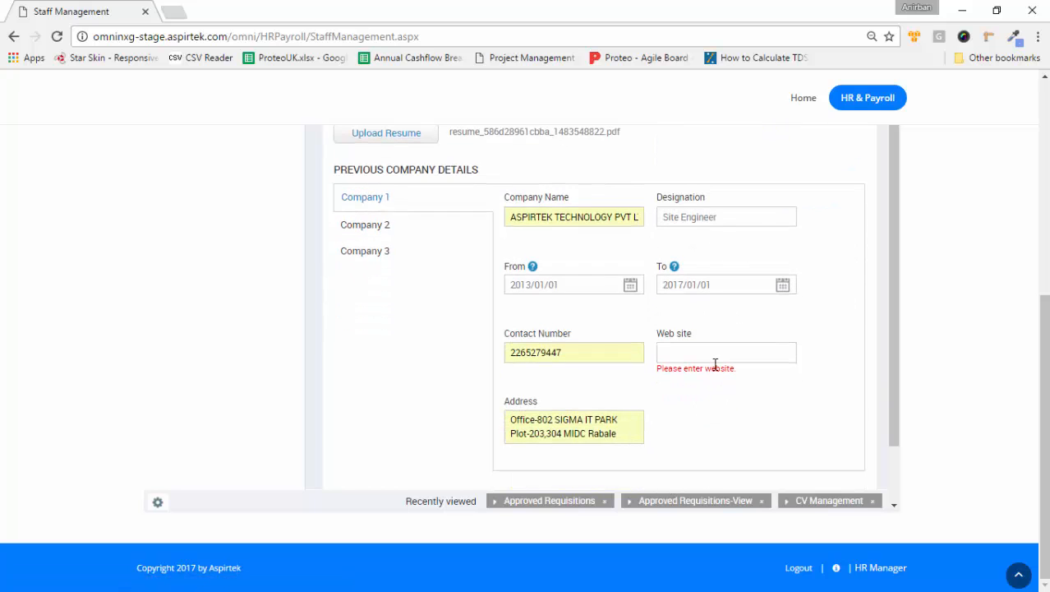
click(713, 360)
text(www.aspirtek.com)
Step: Save the candidate and check the new REQ/005 row in the CV Management table
scroll(724, 424, down, 1)
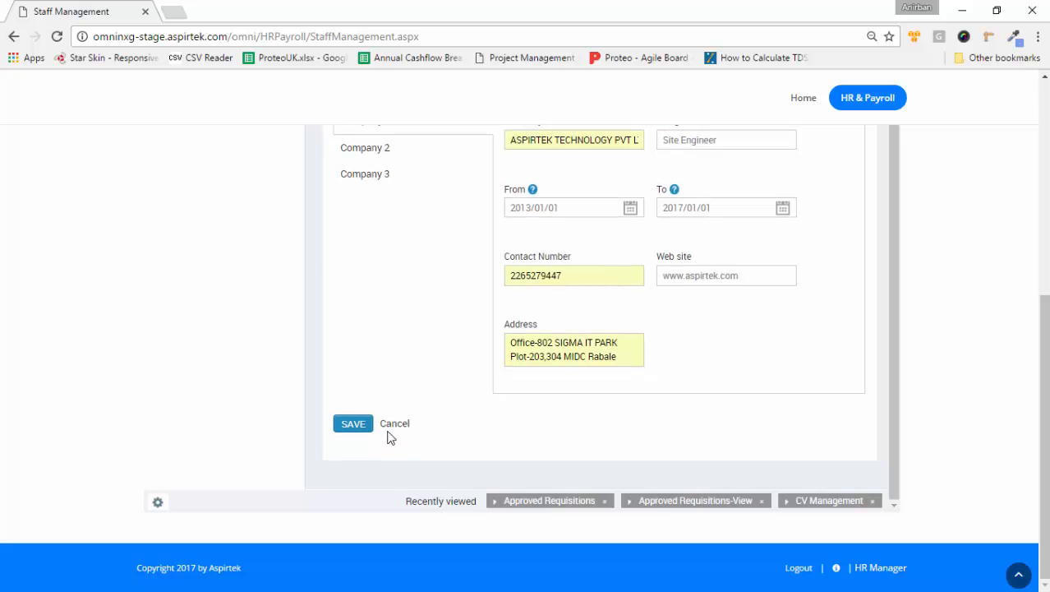
click(353, 427)
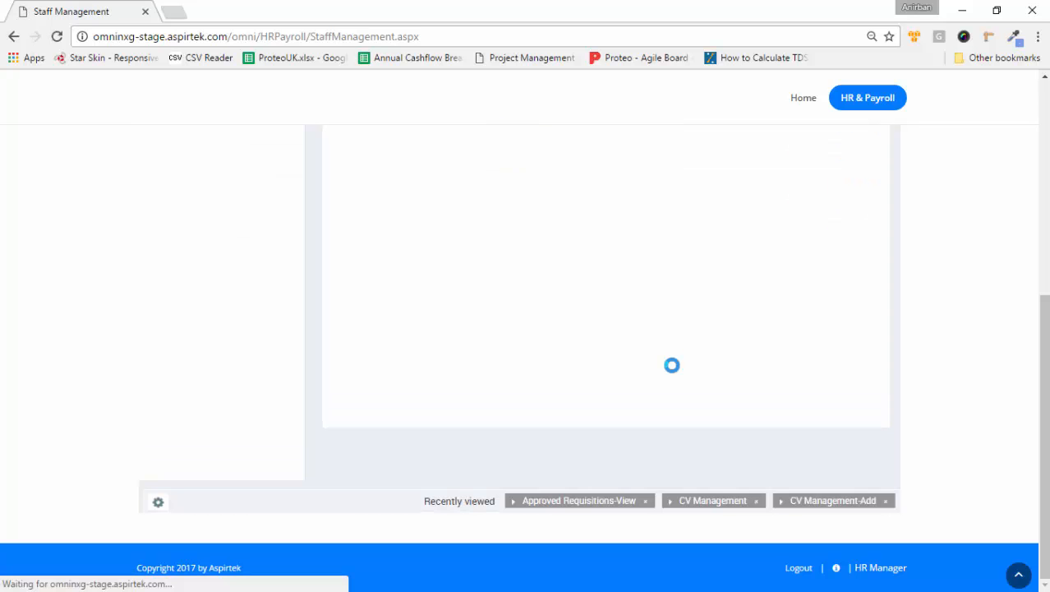
scroll(673, 369, up, 1)
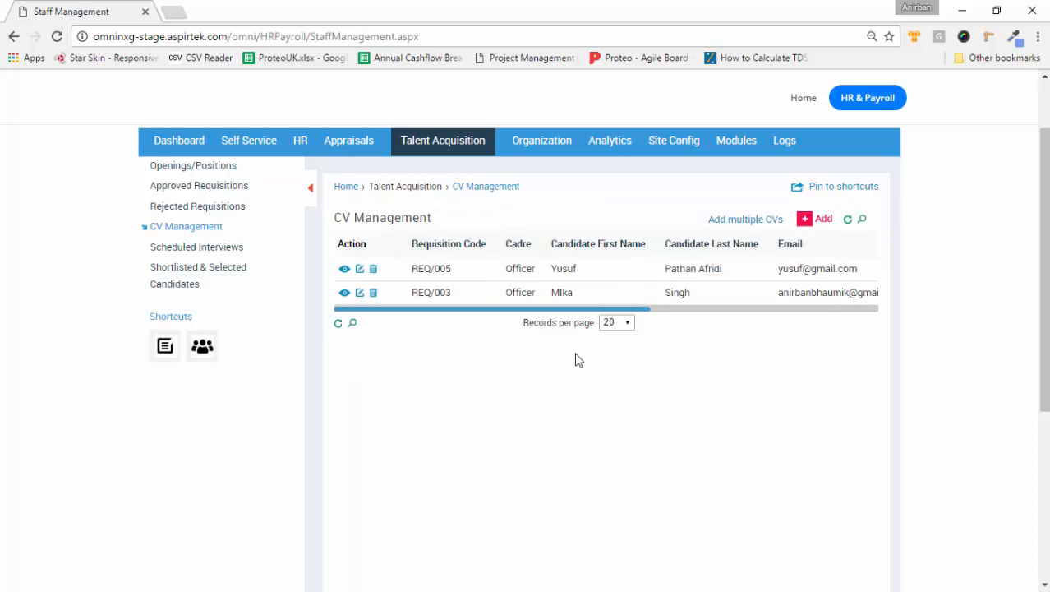
drag(580, 310, 816, 305)
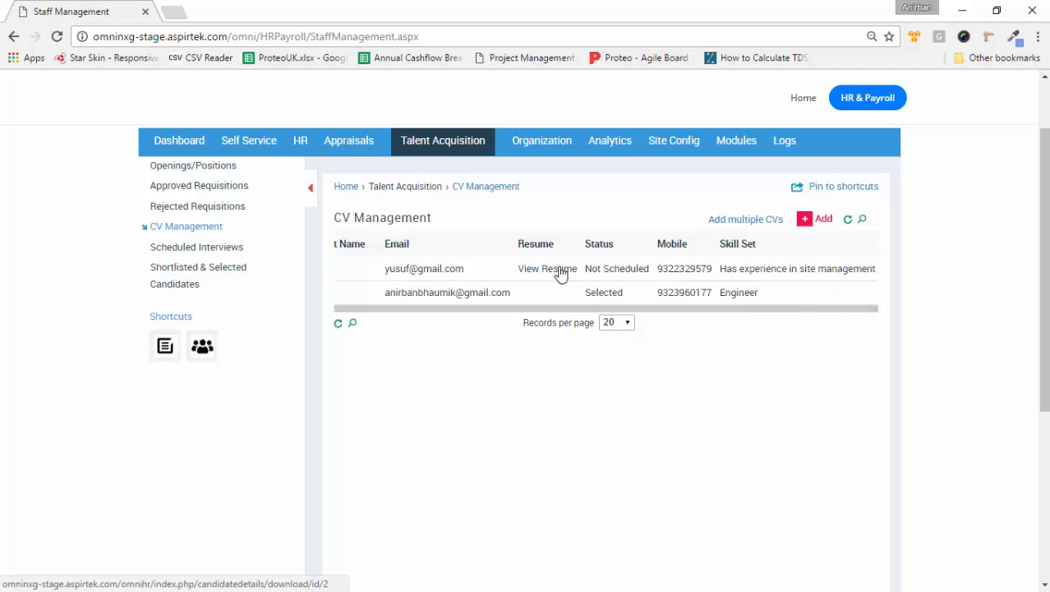
click(337, 323)
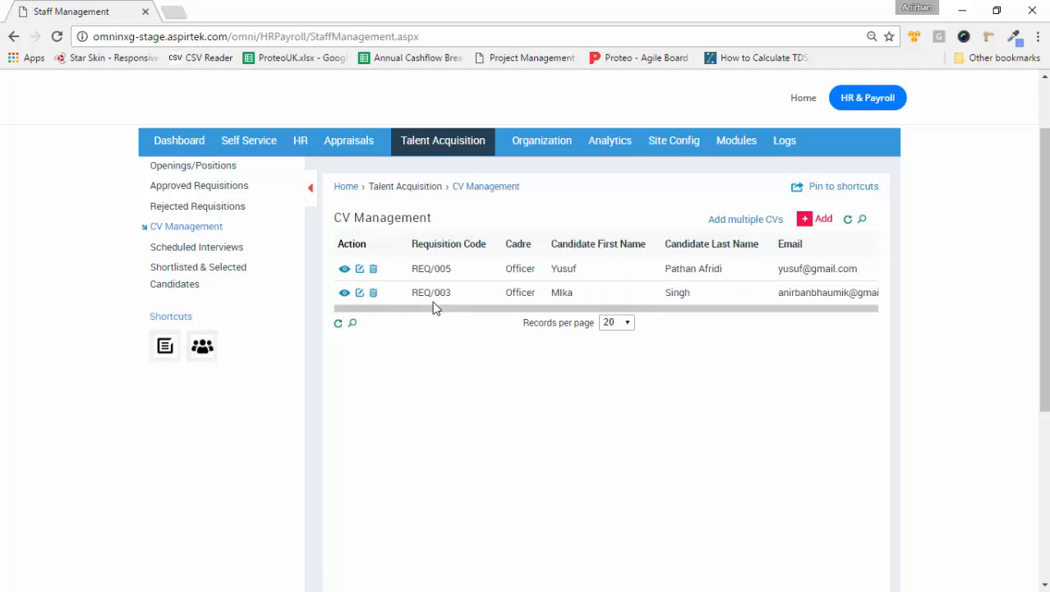
Step: Open the REQ/005 candidate's detail view and review its resume and previous-company details
click(343, 270)
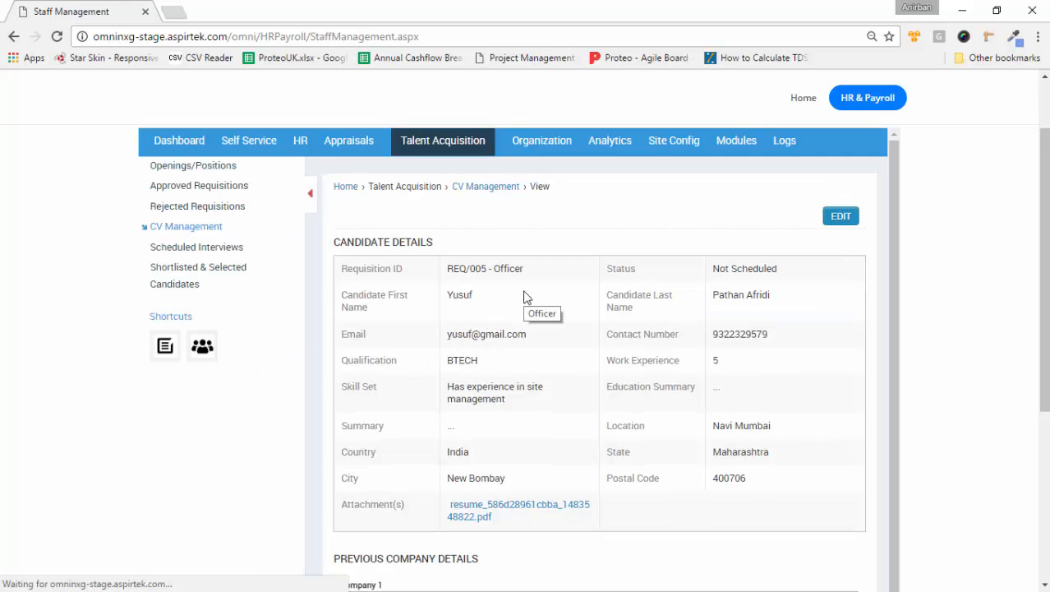
scroll(565, 299, down, 3)
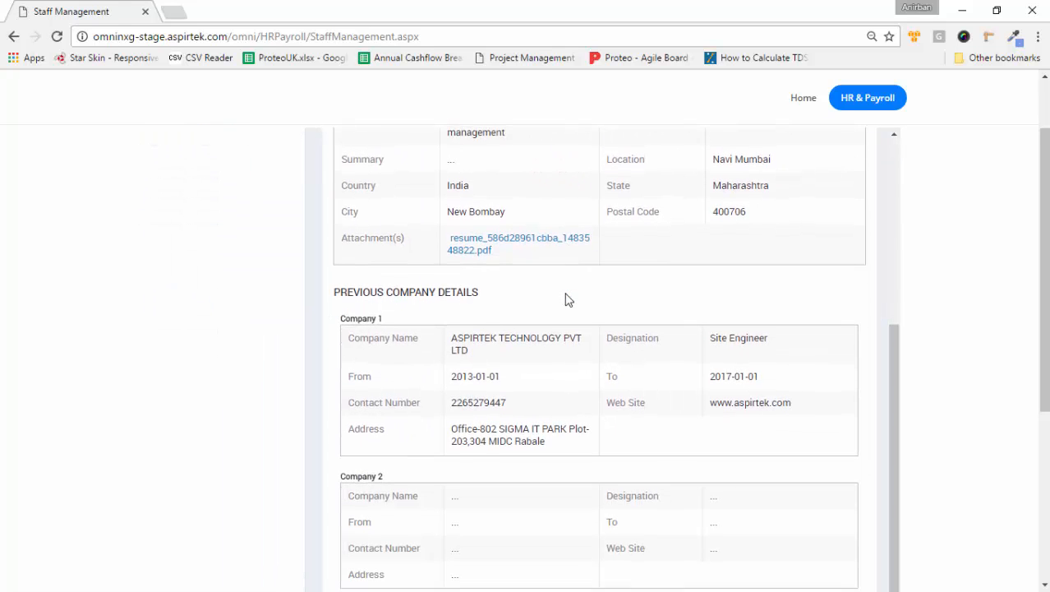
scroll(565, 299, up, 2)
scroll(566, 299, up, 1)
scroll(565, 299, down, 7)
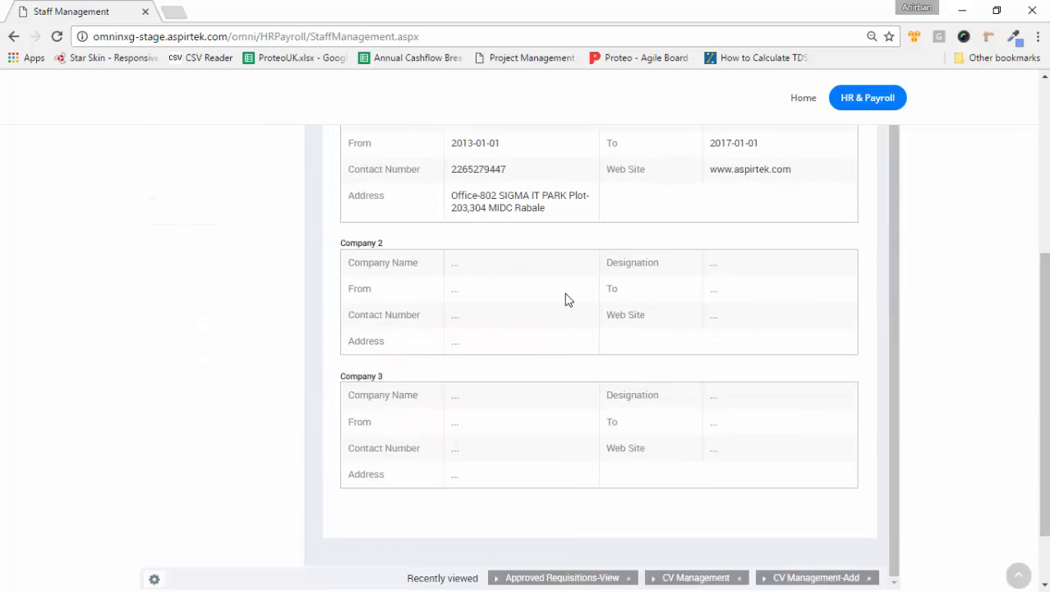
scroll(565, 299, up, 6)
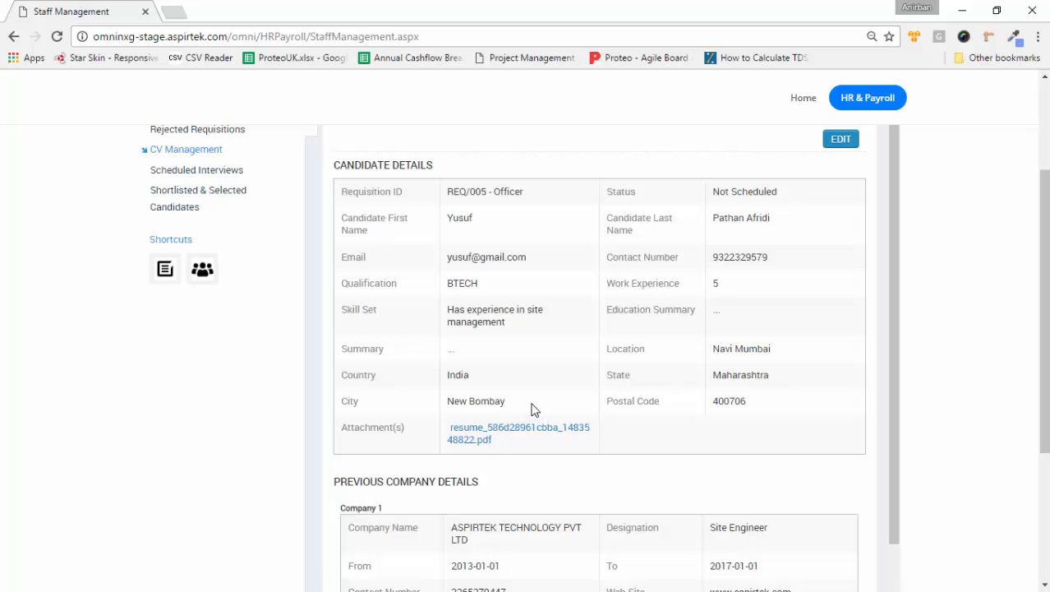
scroll(533, 409, up, 1)
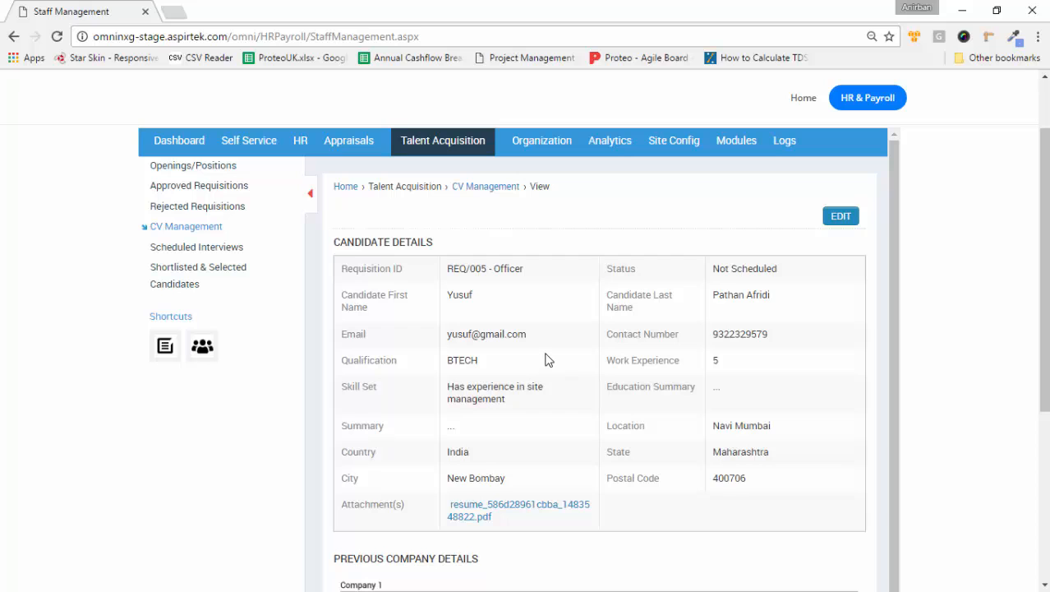
scroll(548, 359, up, 2)
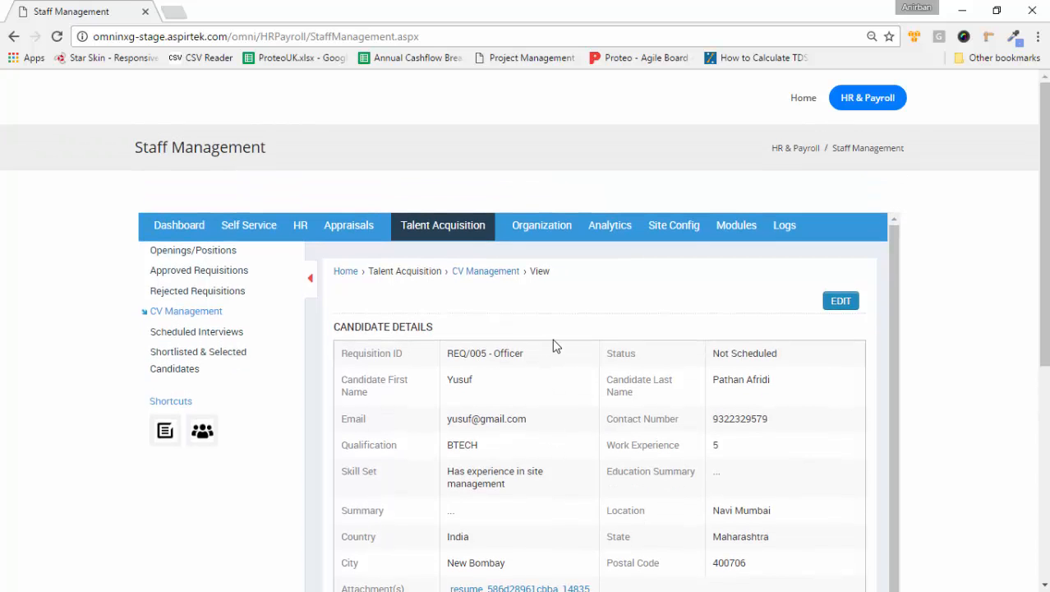
Step: Start a new interview for the REQ/005 - Officer candidate with the second listed officer as interviewer
click(210, 335)
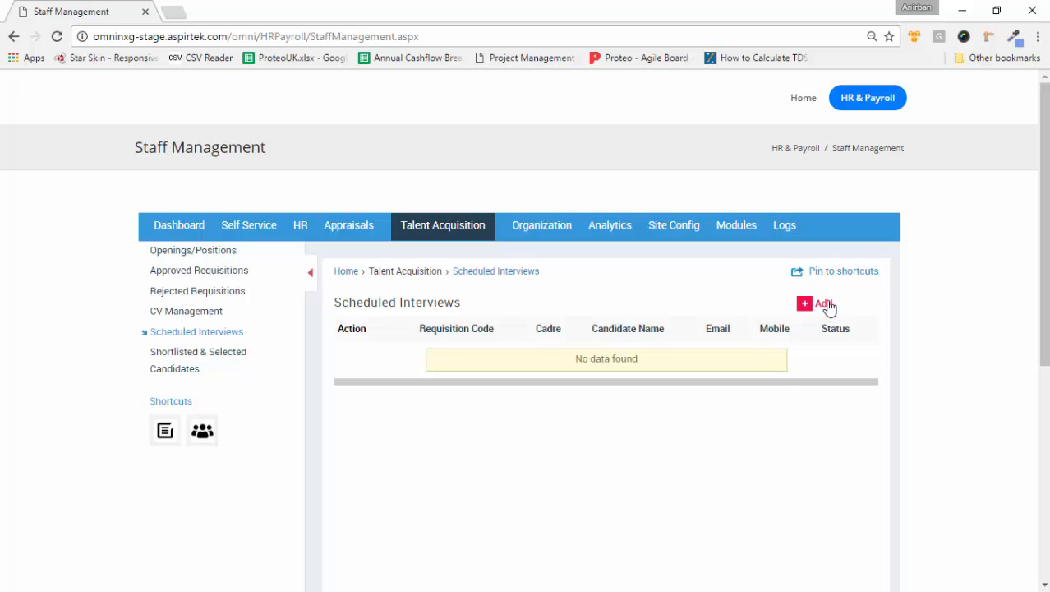
click(826, 304)
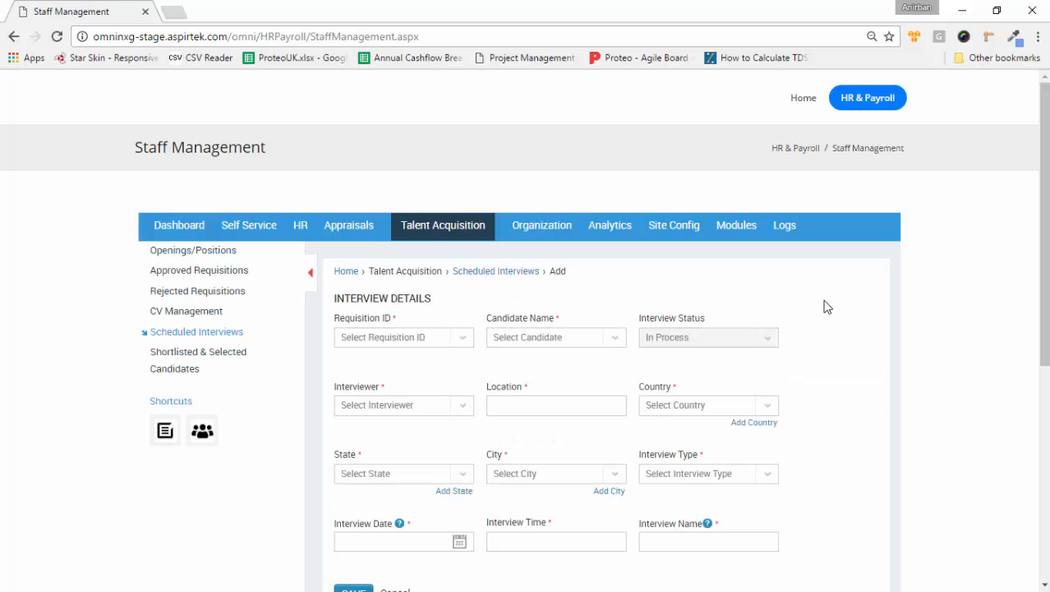
click(463, 344)
click(401, 398)
click(611, 341)
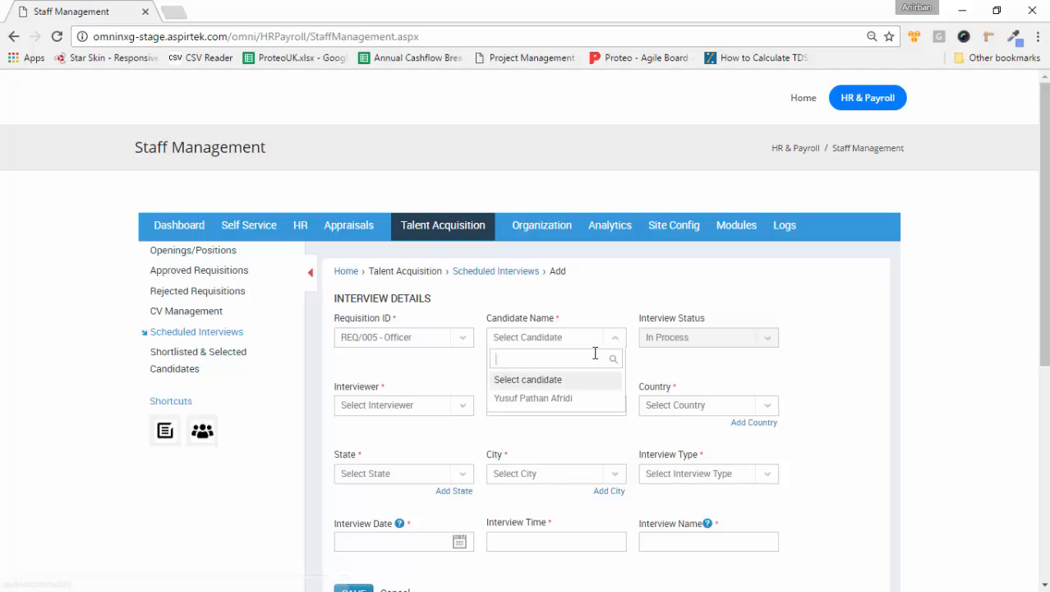
click(556, 401)
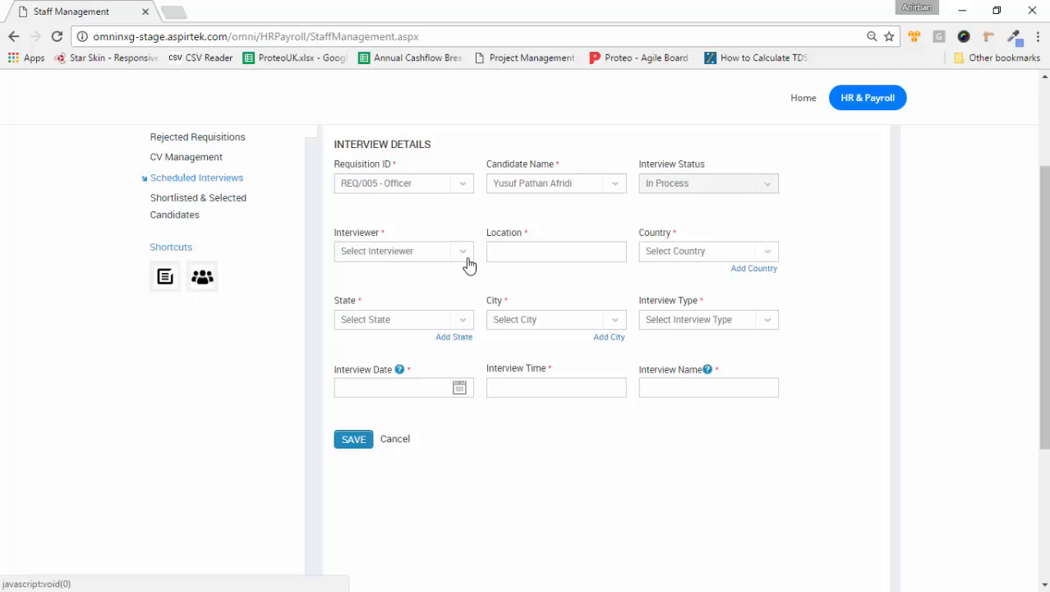
click(466, 261)
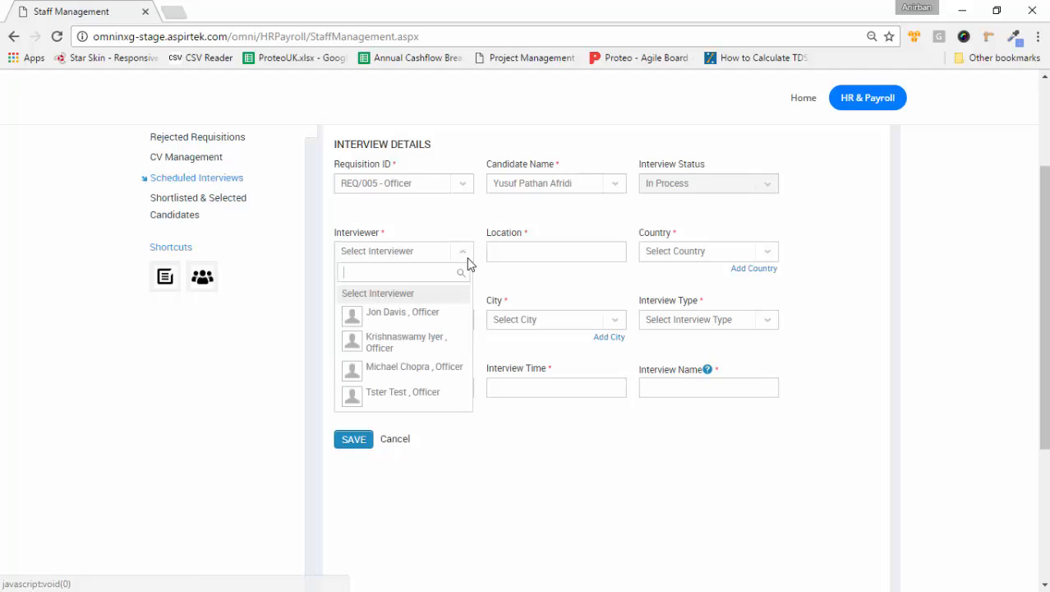
click(416, 343)
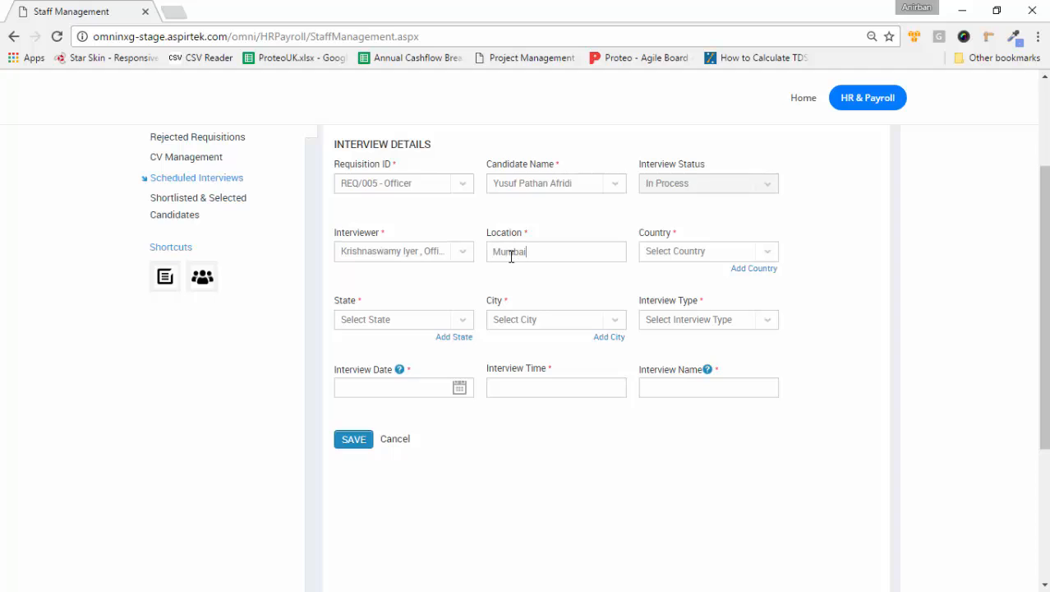
Step: Set the interview location to India, Maharashtra, New Bombay, type In person
click(774, 258)
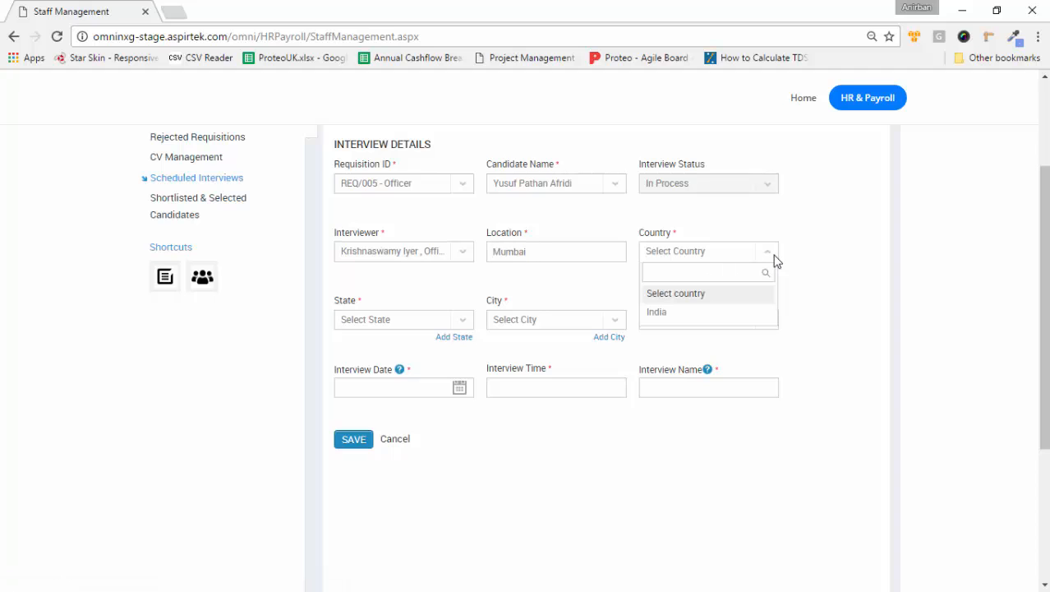
click(702, 320)
click(463, 321)
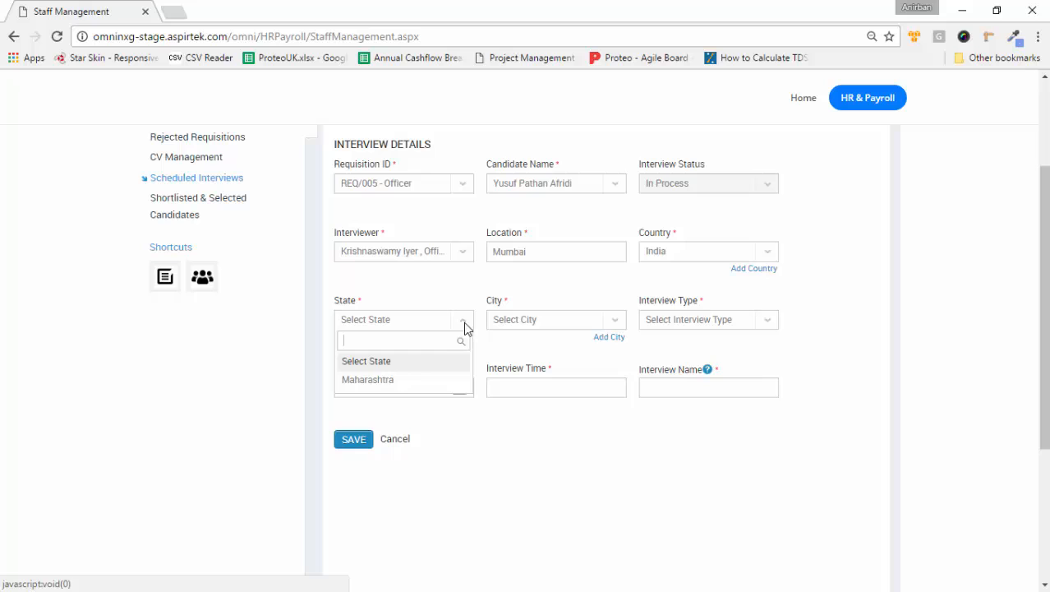
click(402, 376)
click(612, 320)
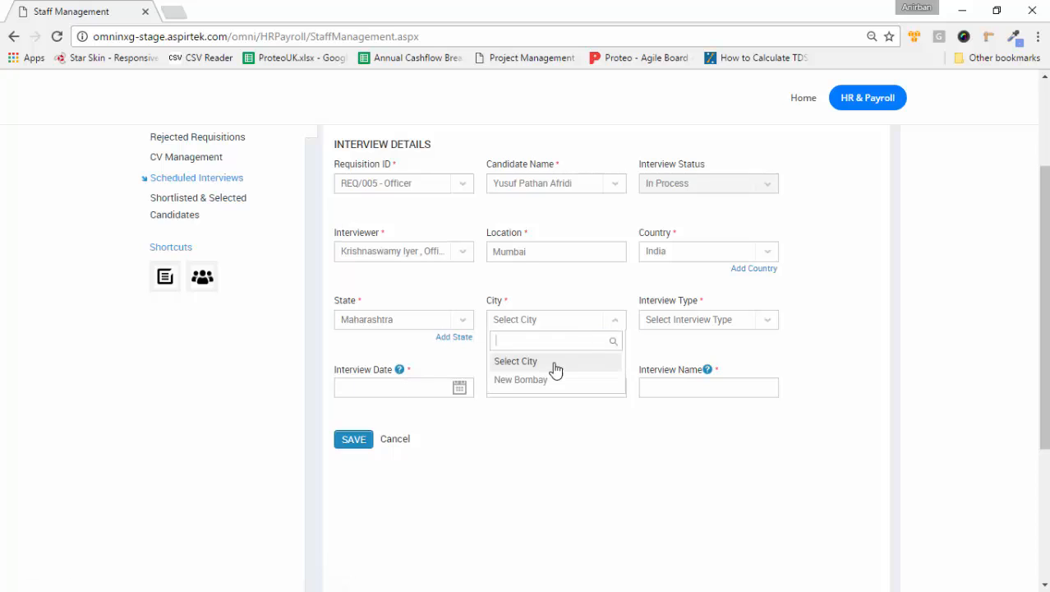
click(538, 377)
click(768, 320)
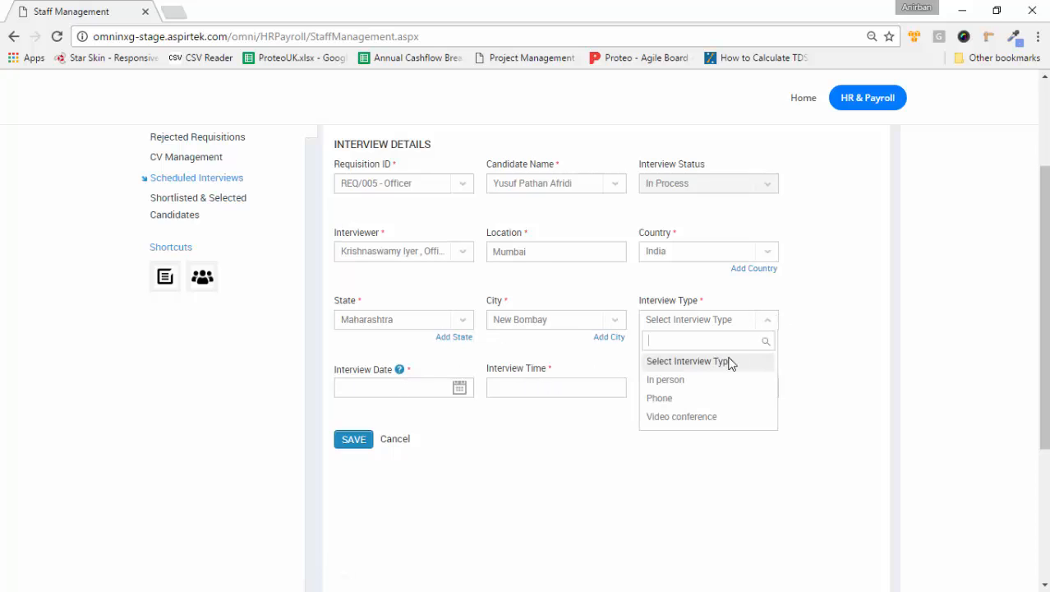
click(687, 382)
Step: Schedule 'Final interview' for 2017/01/04 at 12:00 PM and save the round
click(458, 387)
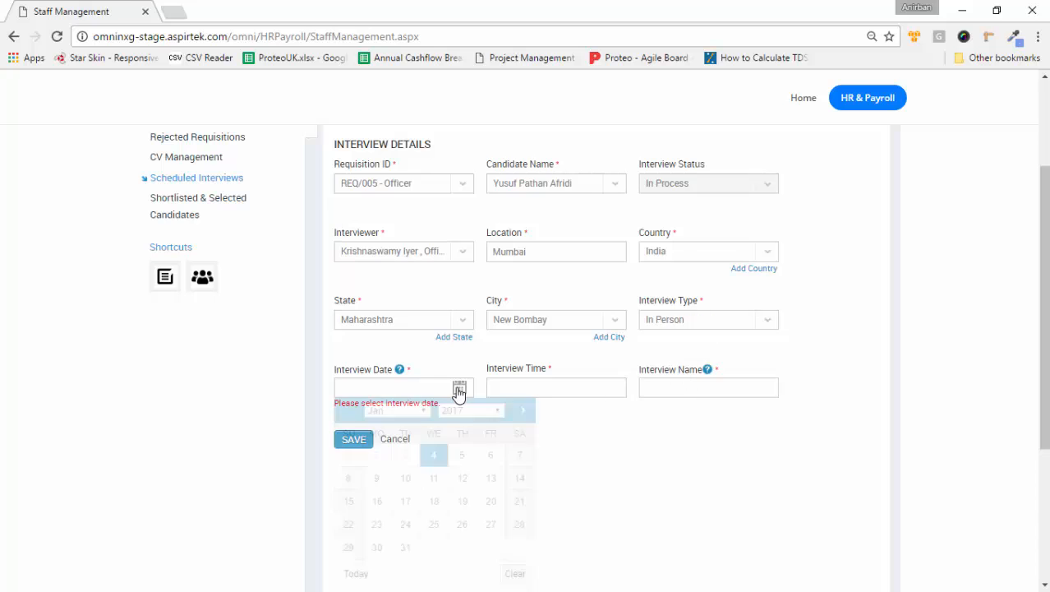
click(433, 455)
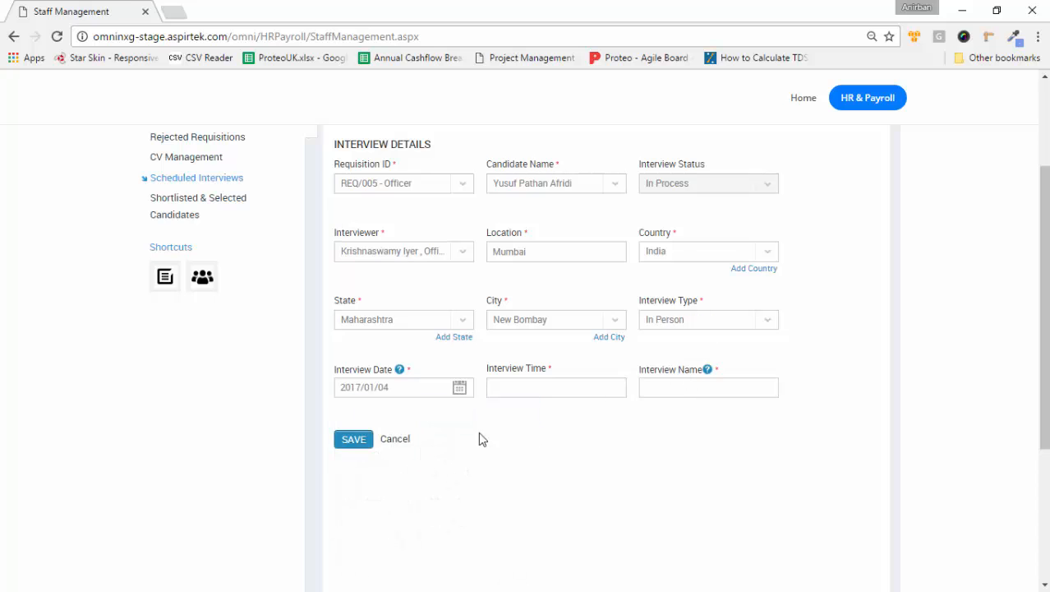
click(526, 392)
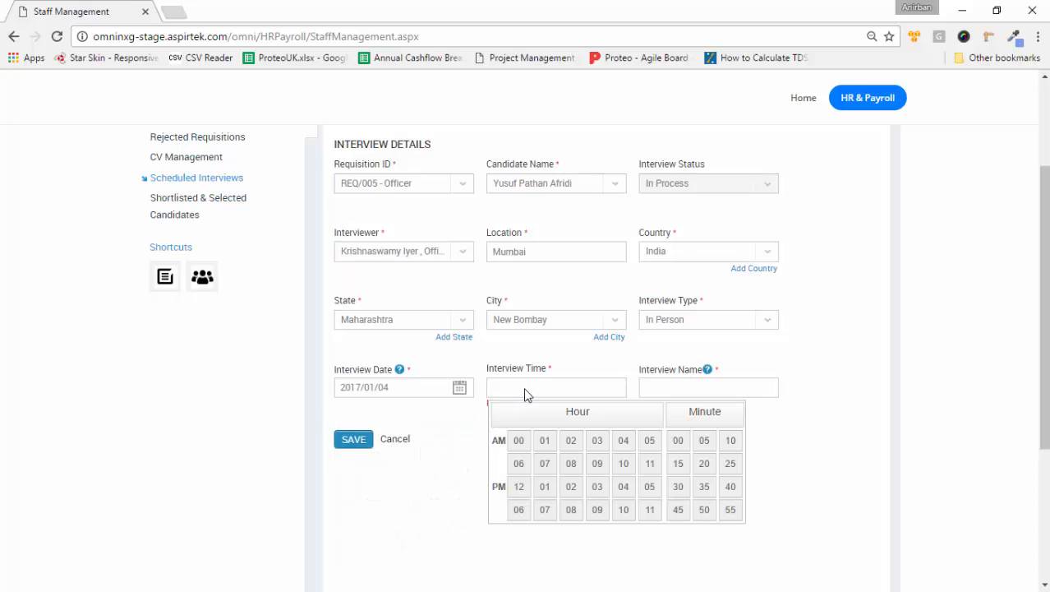
click(519, 485)
click(704, 388)
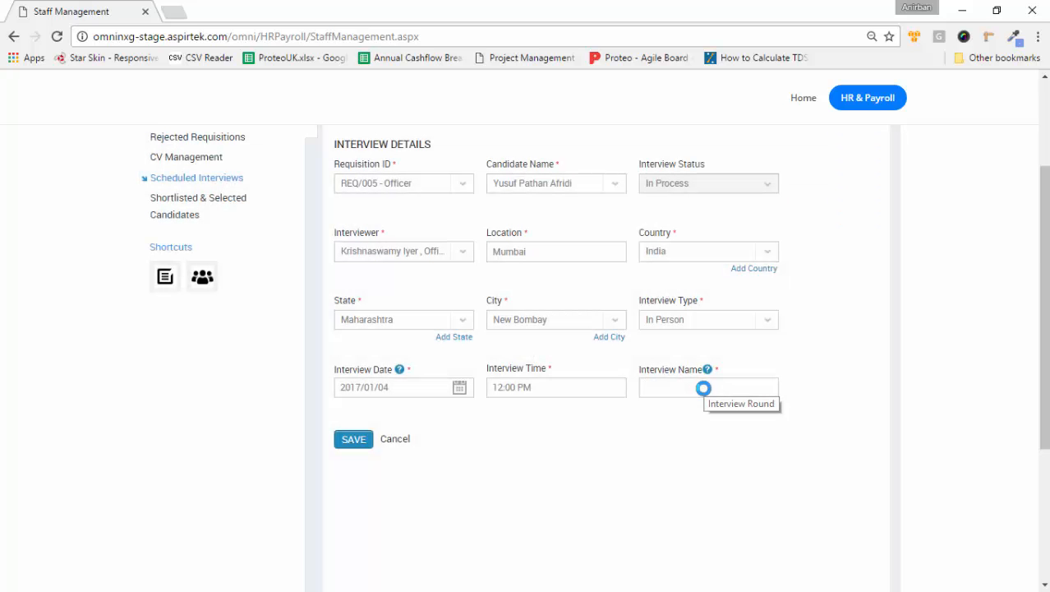
text(Fina)
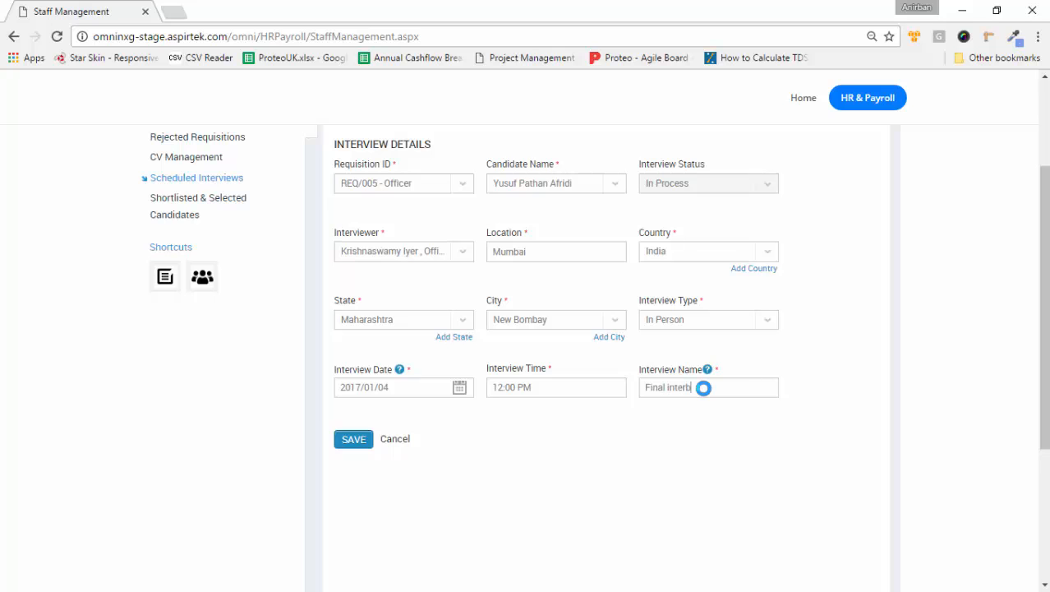
text(l interview)
click(353, 438)
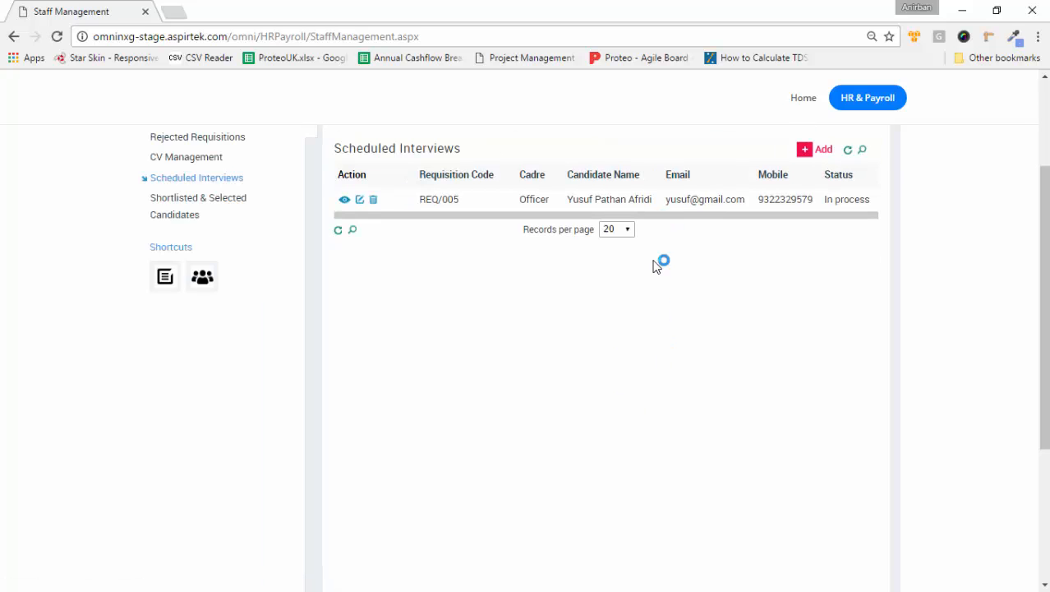
Step: Scroll the Scheduled Interviews table to confirm the REQ/005 interview is in process
scroll(656, 266, up, 2)
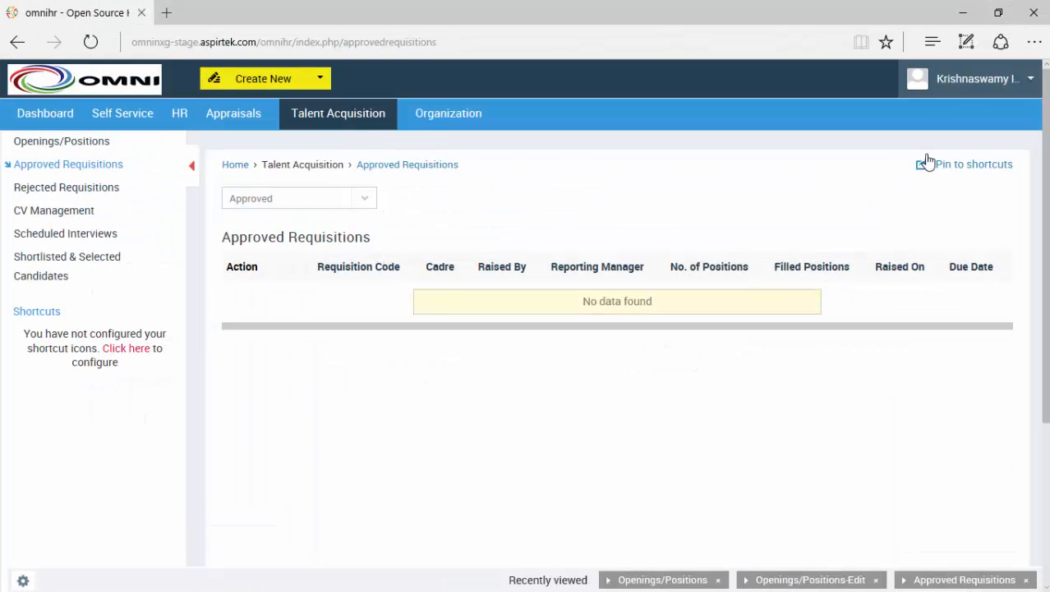
Step: View the REQ/005 scheduled interview's details, then open that interview for editing
click(77, 242)
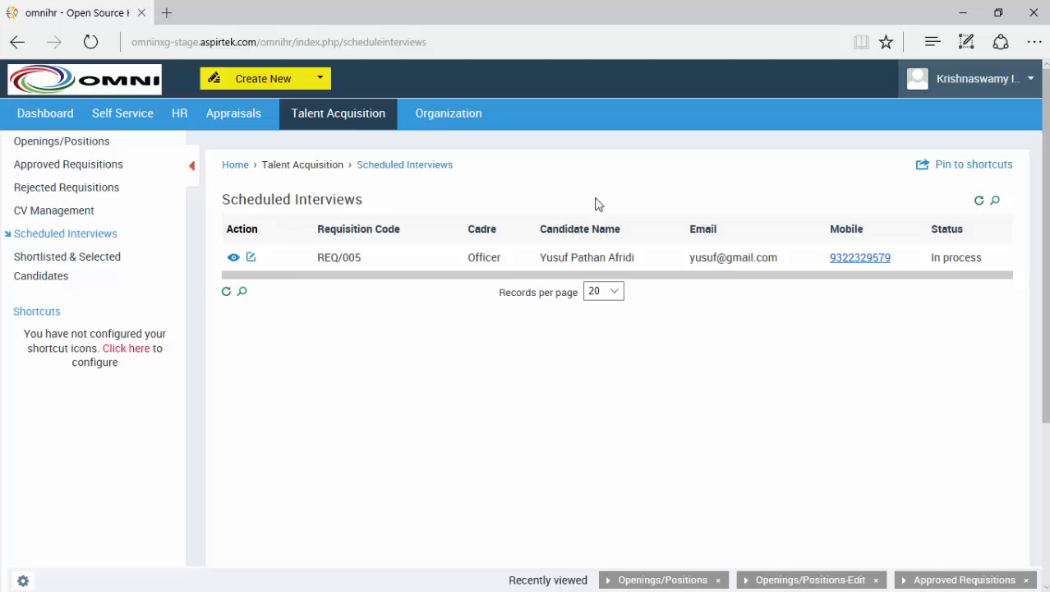
click(234, 258)
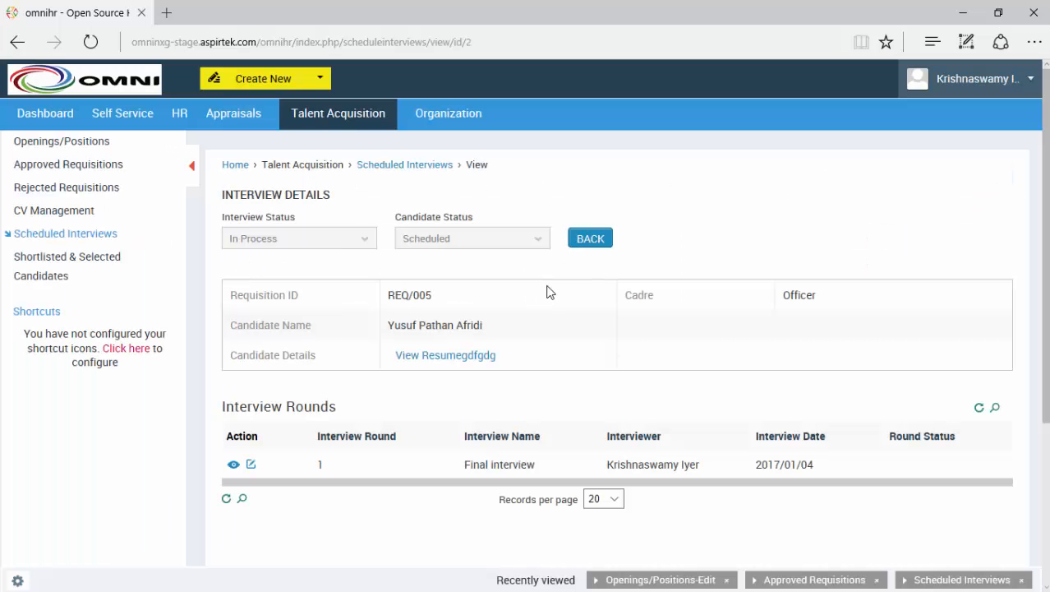
scroll(550, 292, down, 1)
scroll(550, 292, up, 1)
click(100, 237)
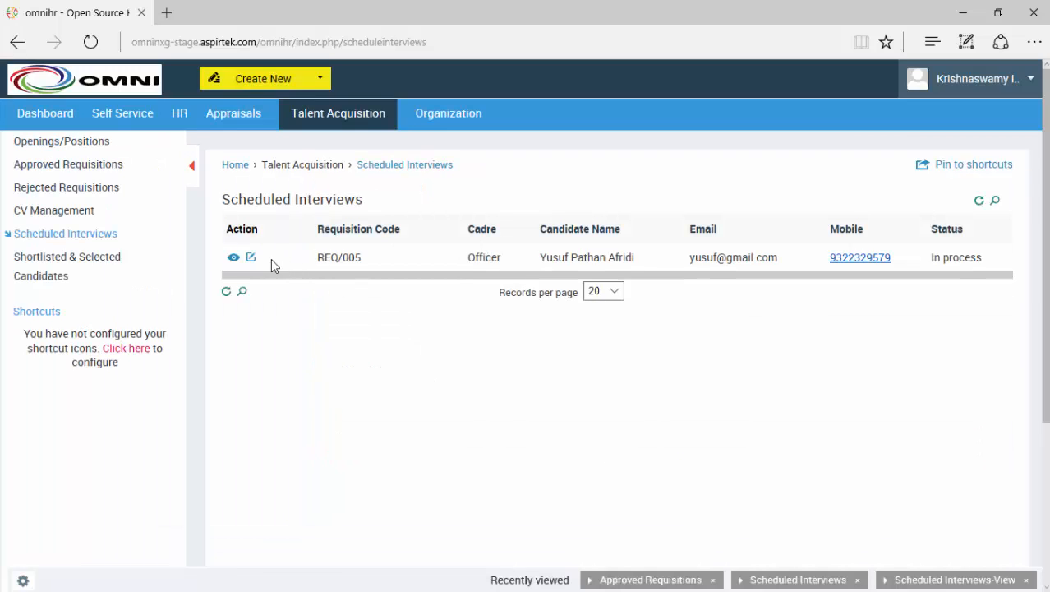
click(251, 260)
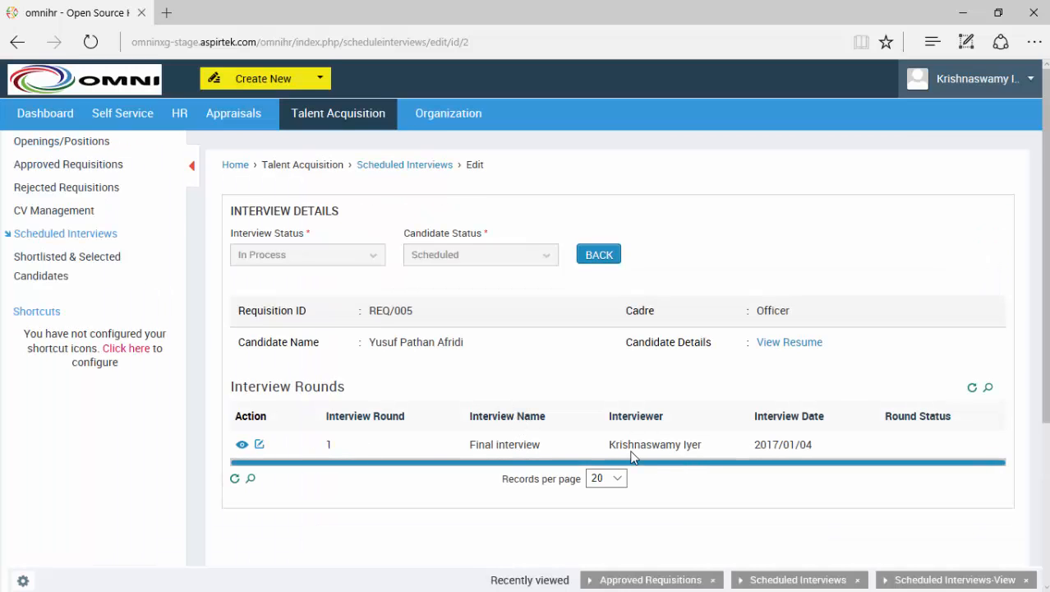
Step: Add interviewer feedback and comments to the Final interview round, mark it Selected, and update
click(260, 445)
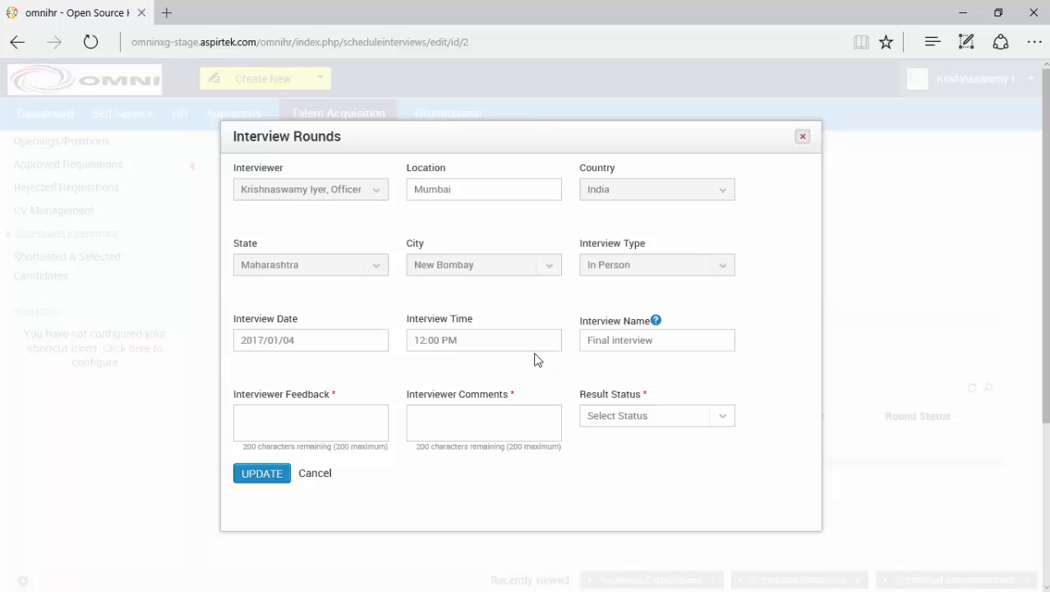
click(359, 422)
click(723, 417)
scroll(718, 388, down, 1)
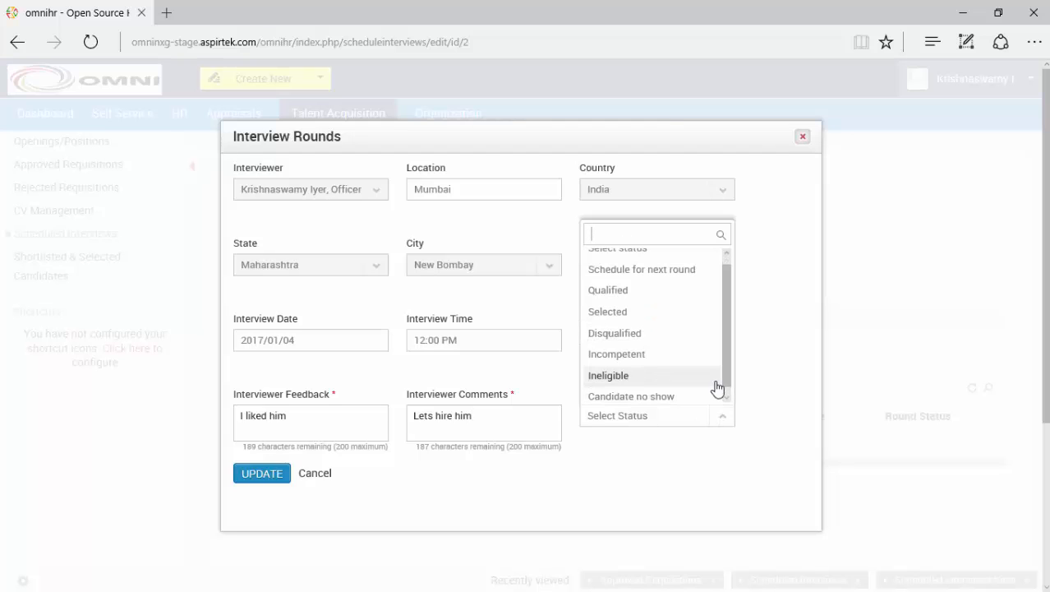
click(687, 319)
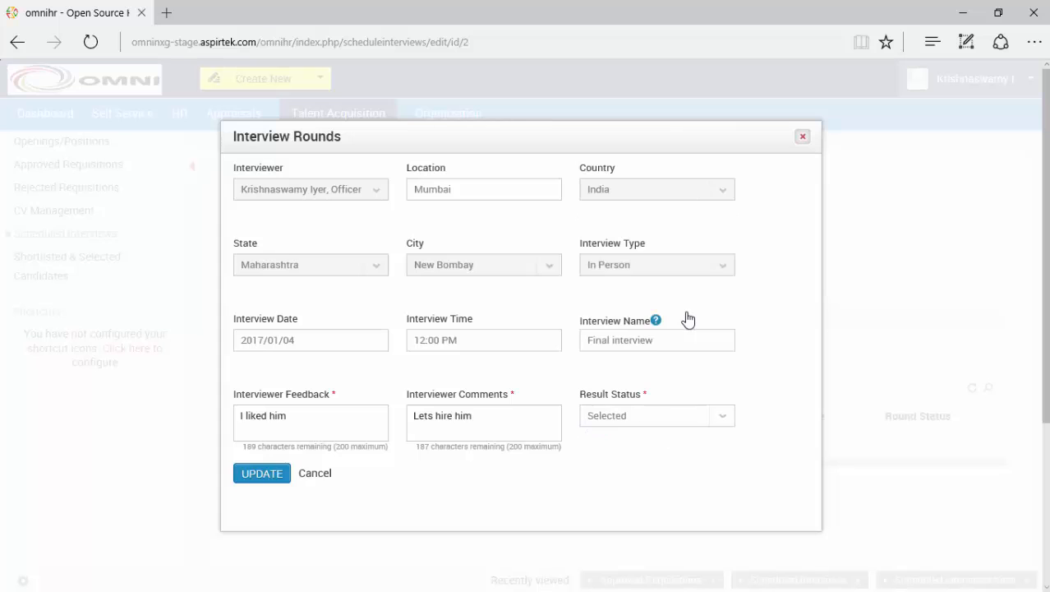
click(262, 475)
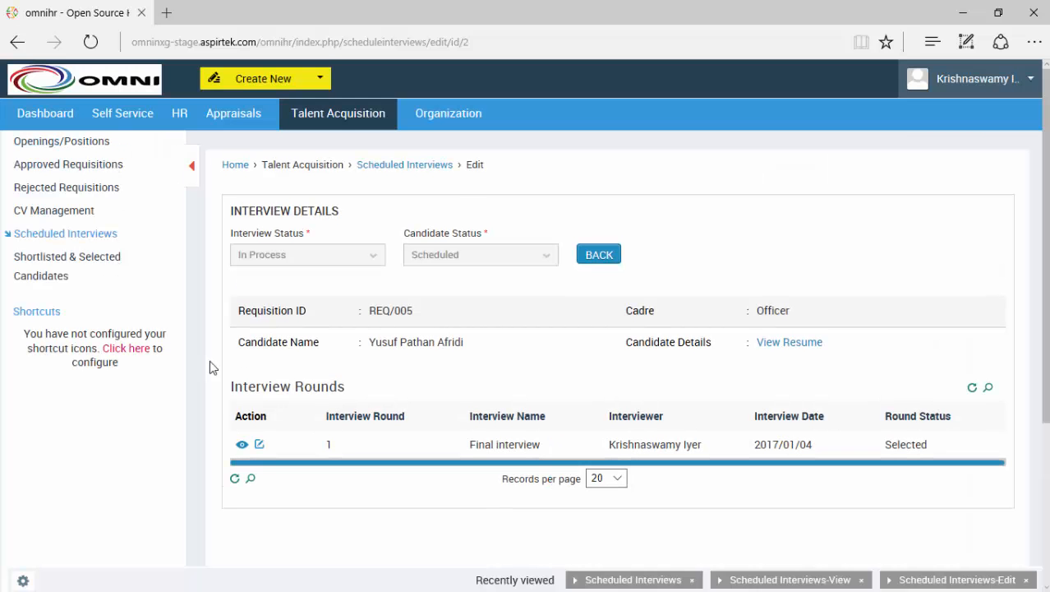
Step: Show the Shortlisted & Selected Candidates list (REQ/003 only) and minimize the interviewer's Edge window
click(85, 267)
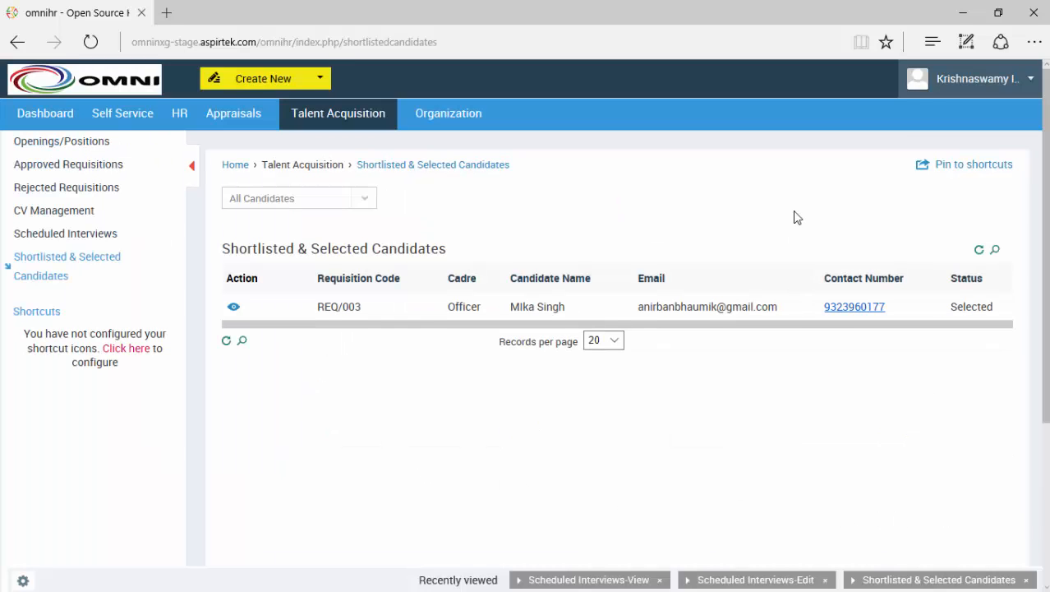
click(960, 13)
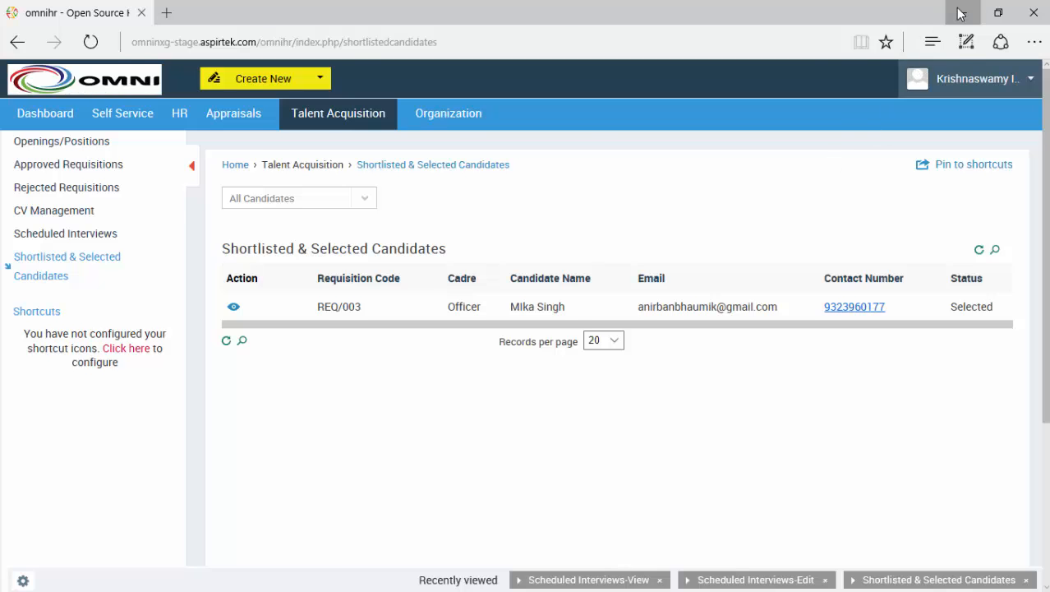
scroll(827, 446, down, 5)
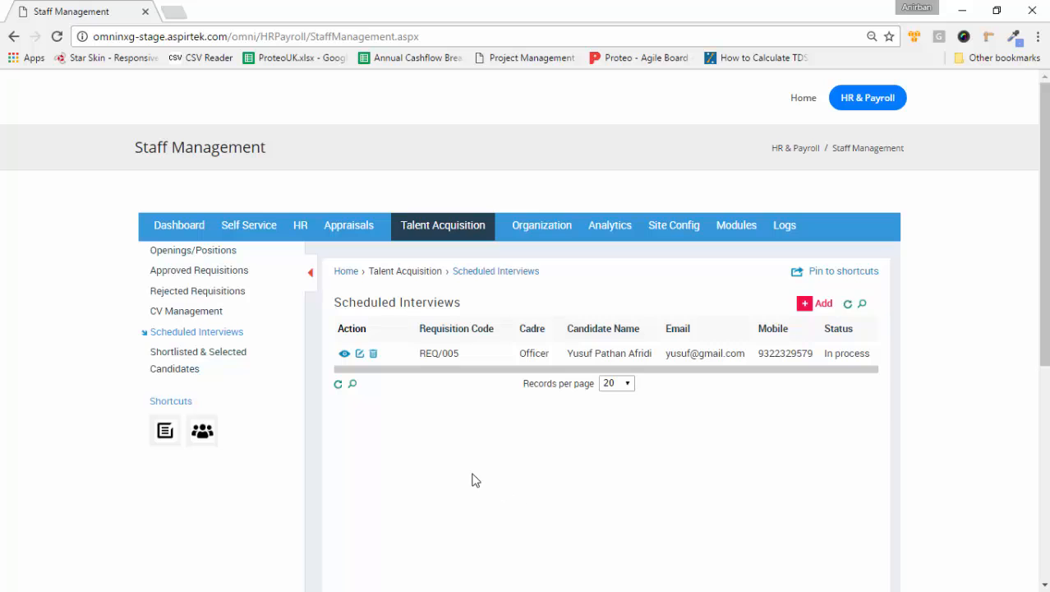
click(213, 362)
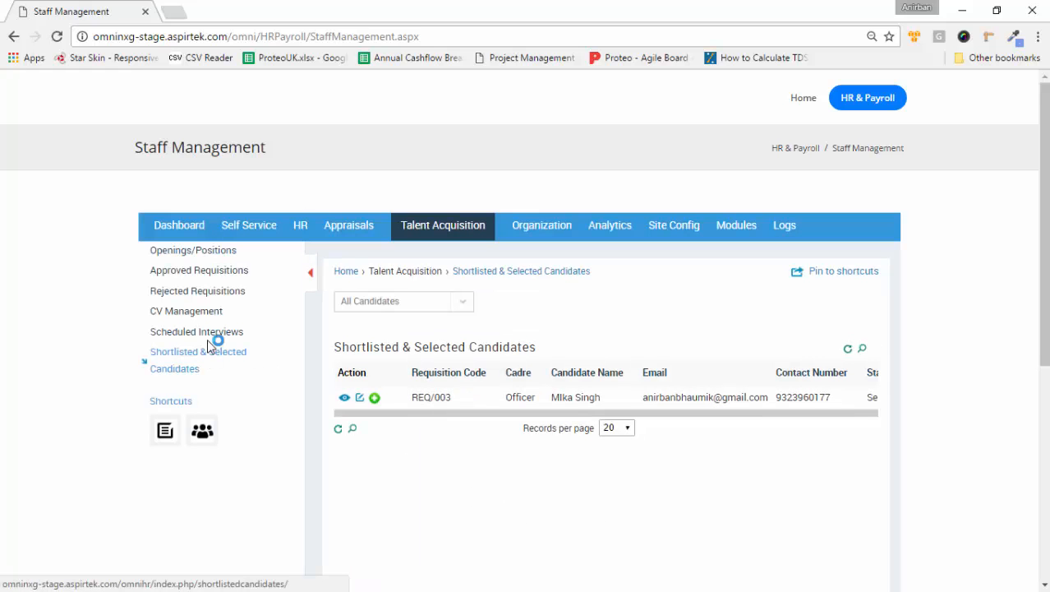
click(196, 312)
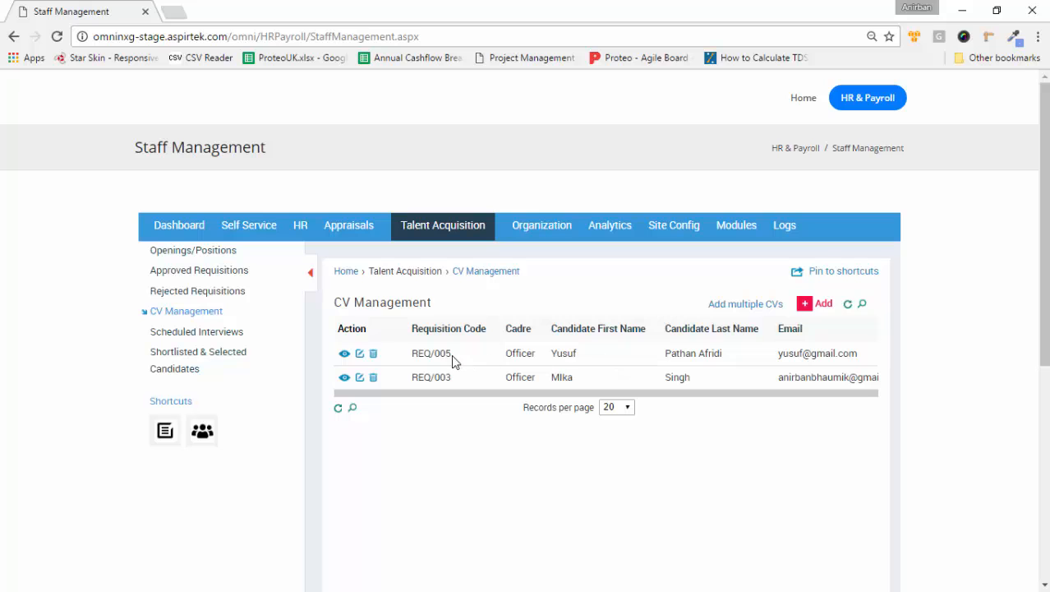
click(345, 355)
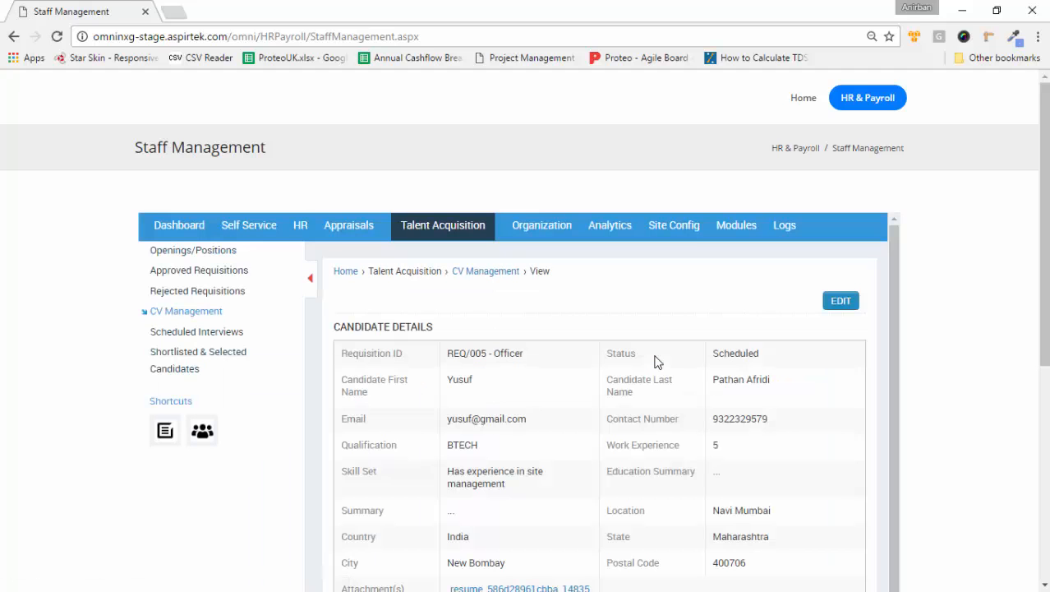
scroll(657, 362, down, 6)
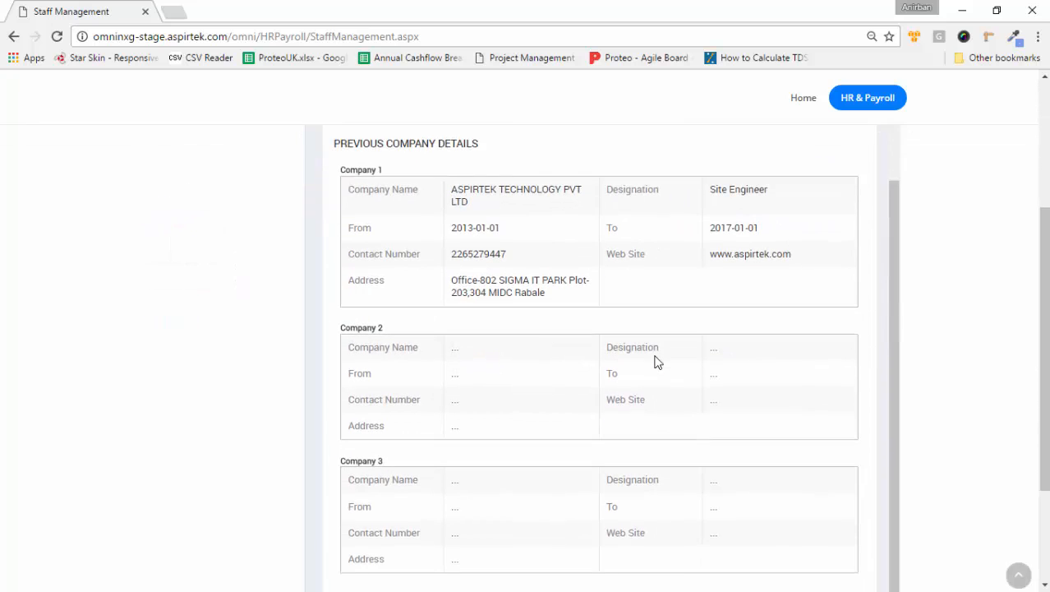
scroll(657, 362, down, 2)
scroll(656, 362, up, 8)
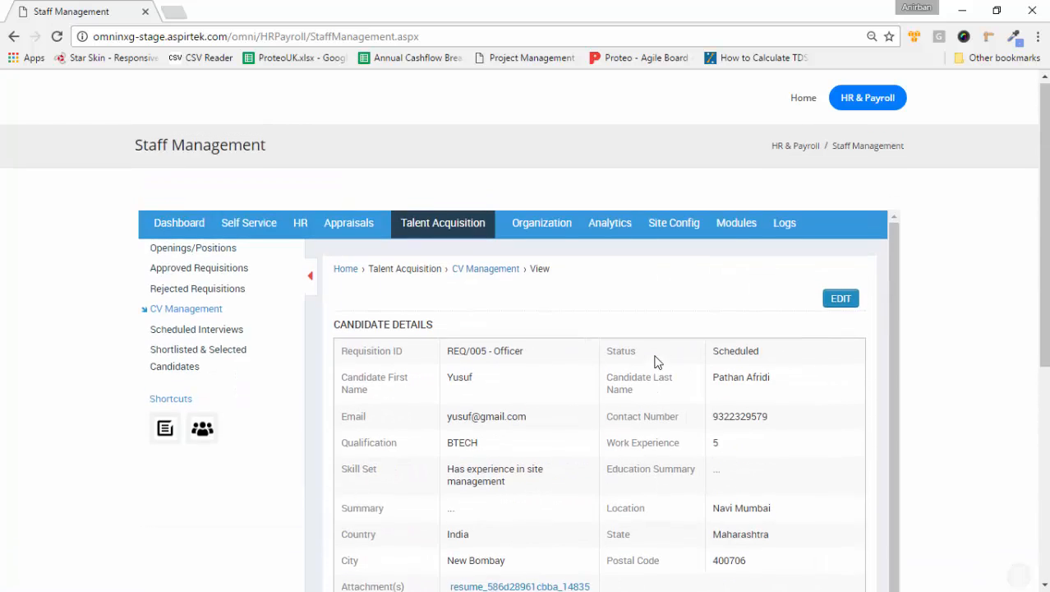
click(233, 332)
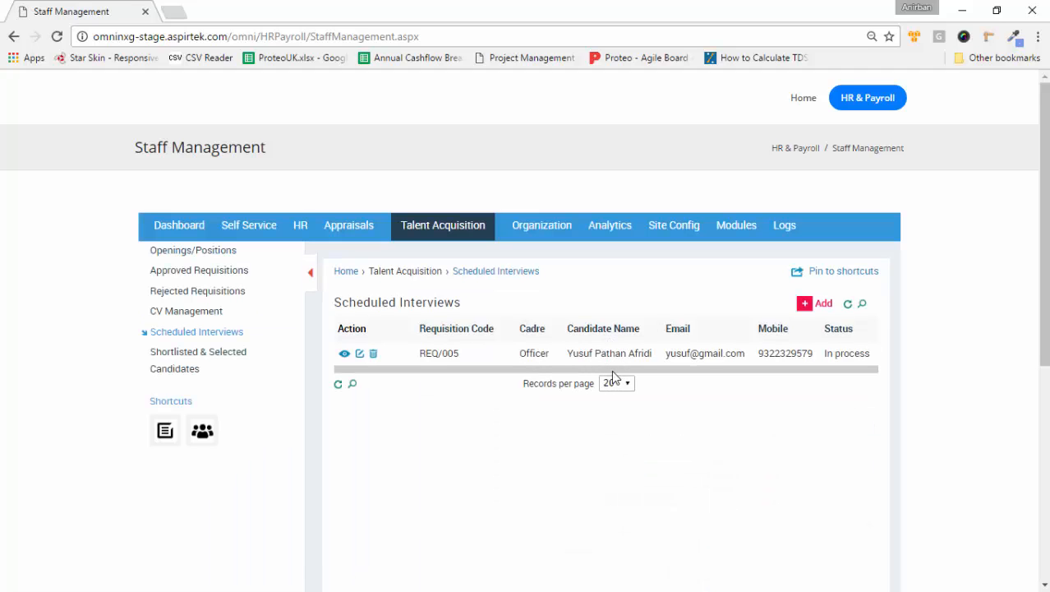
Step: Mark the REQ/005 interview Complete and the candidate Shortlisted, confirming the status change from Selected
click(360, 354)
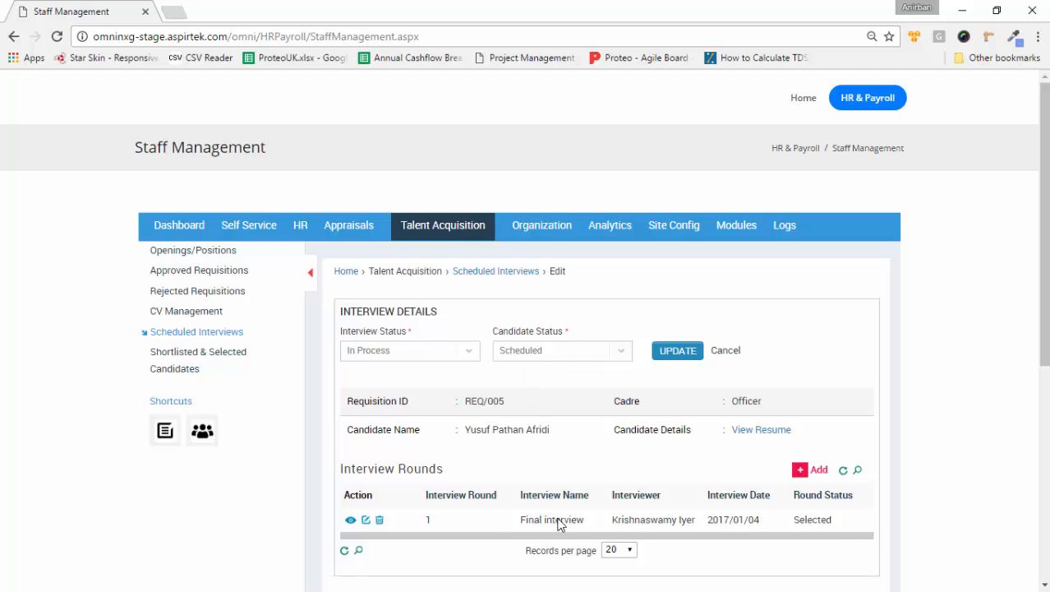
click(465, 355)
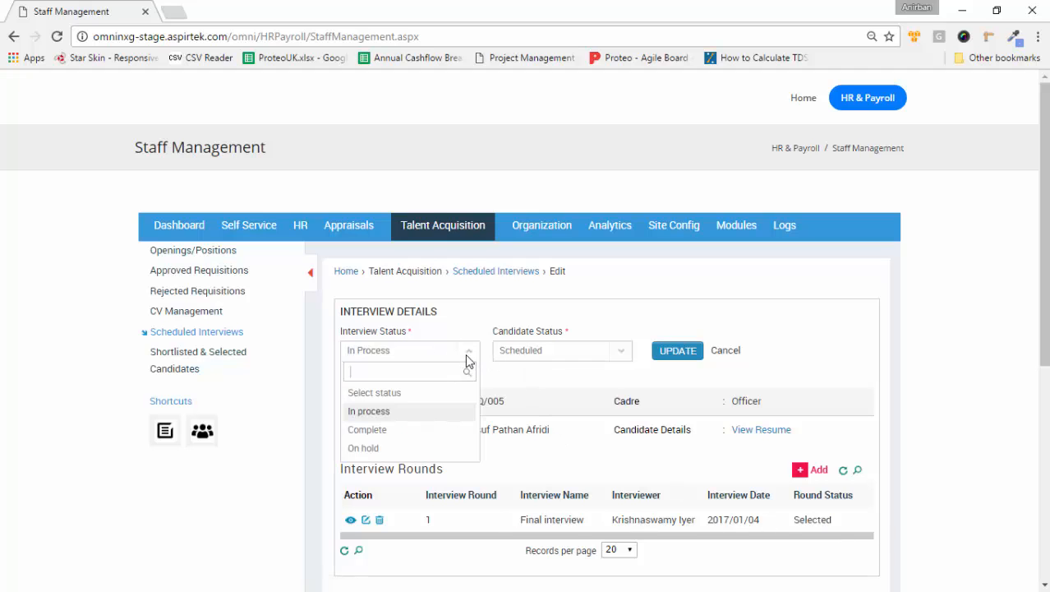
click(370, 429)
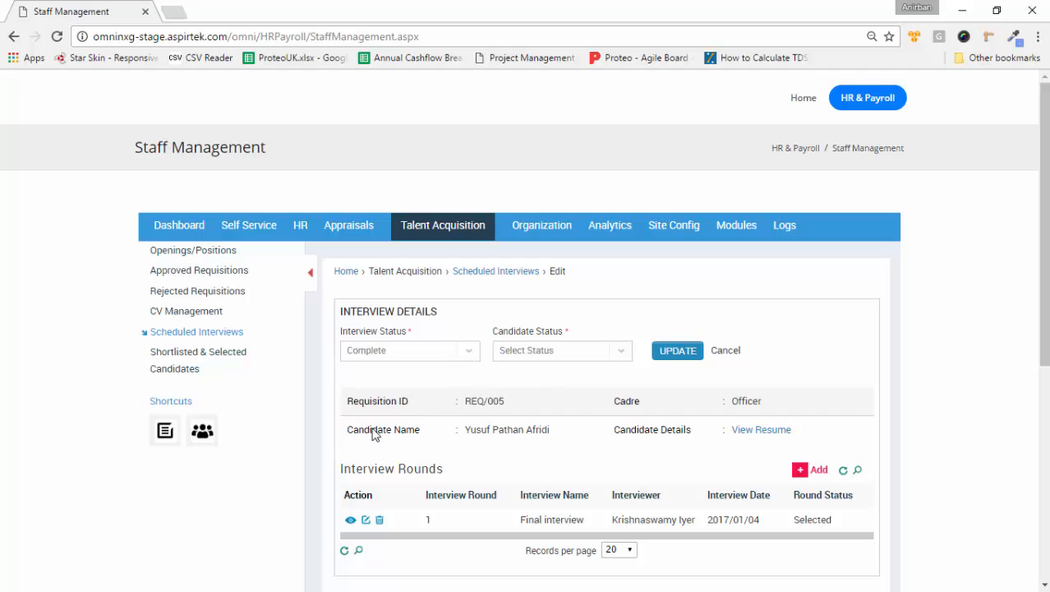
click(620, 353)
click(514, 436)
click(677, 355)
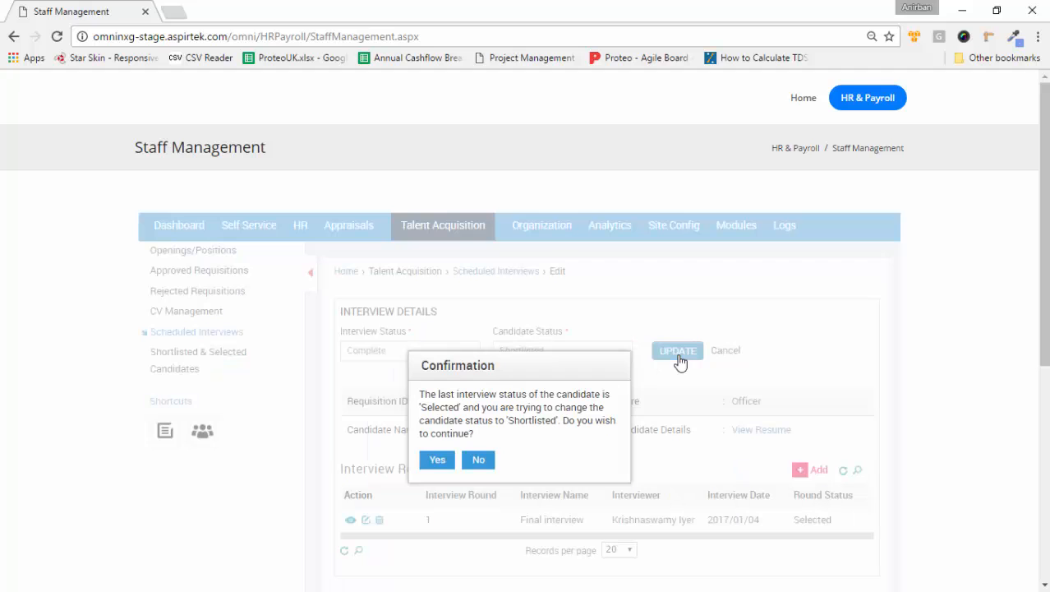
click(437, 462)
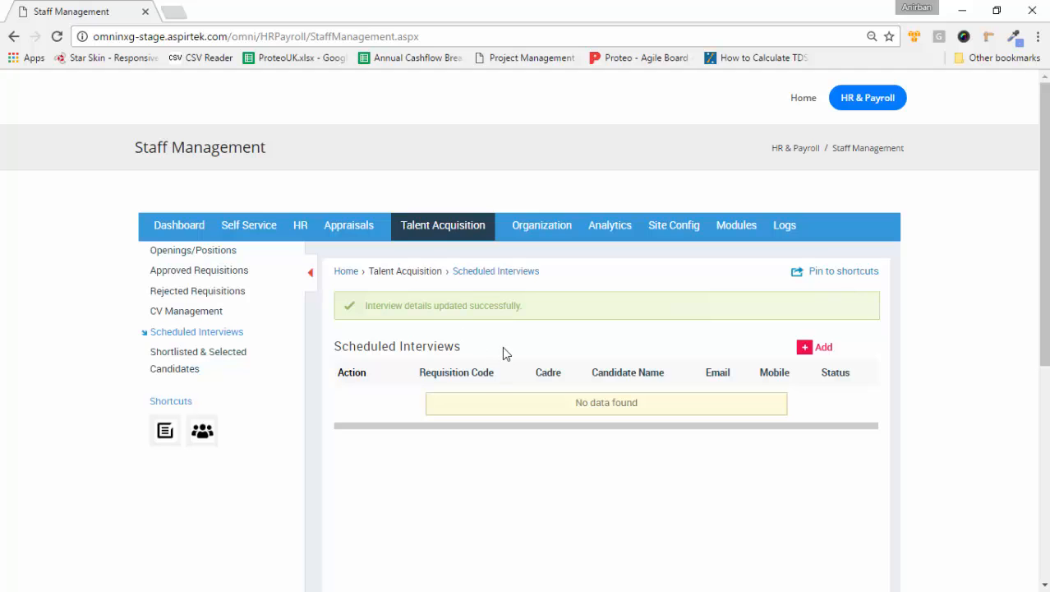
Step: Show the Shortlisted & Selected Candidates list, now with the REQ/005 Officer candidate on top
click(205, 358)
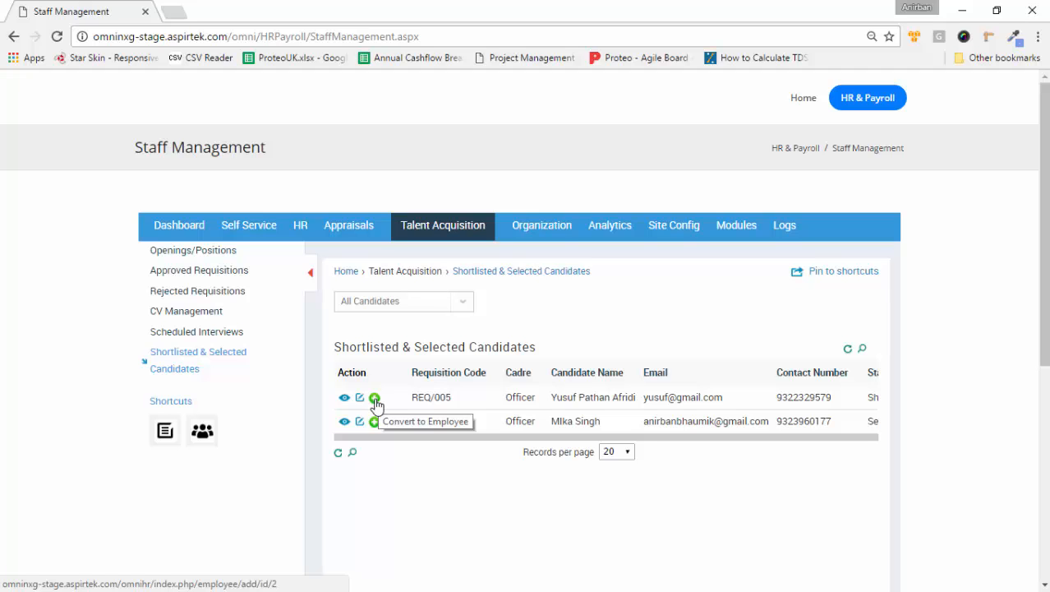
Step: Convert the shortlisted candidate to an employee, fill the Employee Id, and set prefix Mr and role Employee
click(375, 400)
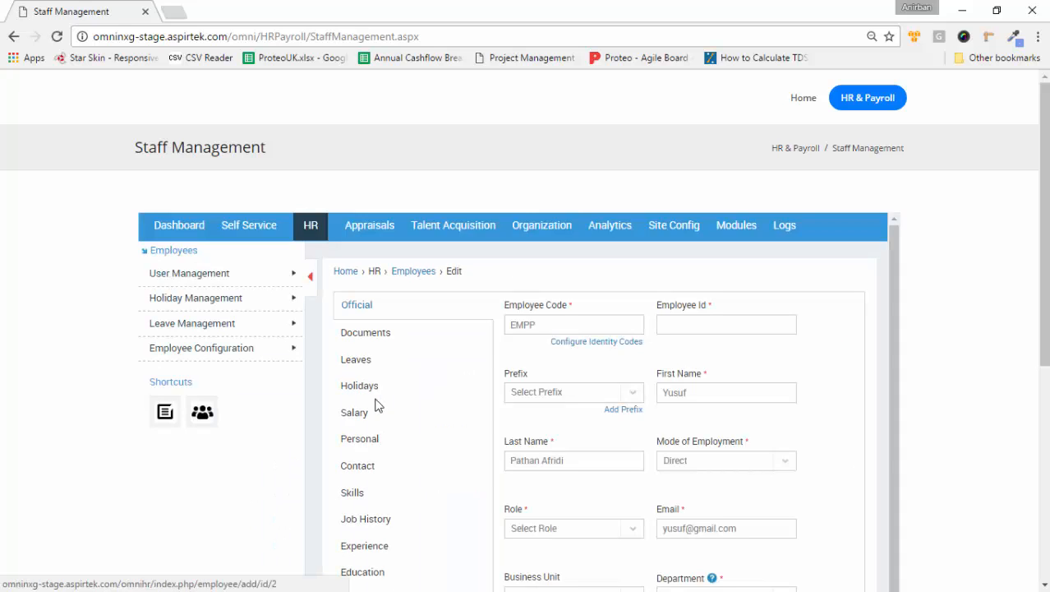
click(698, 323)
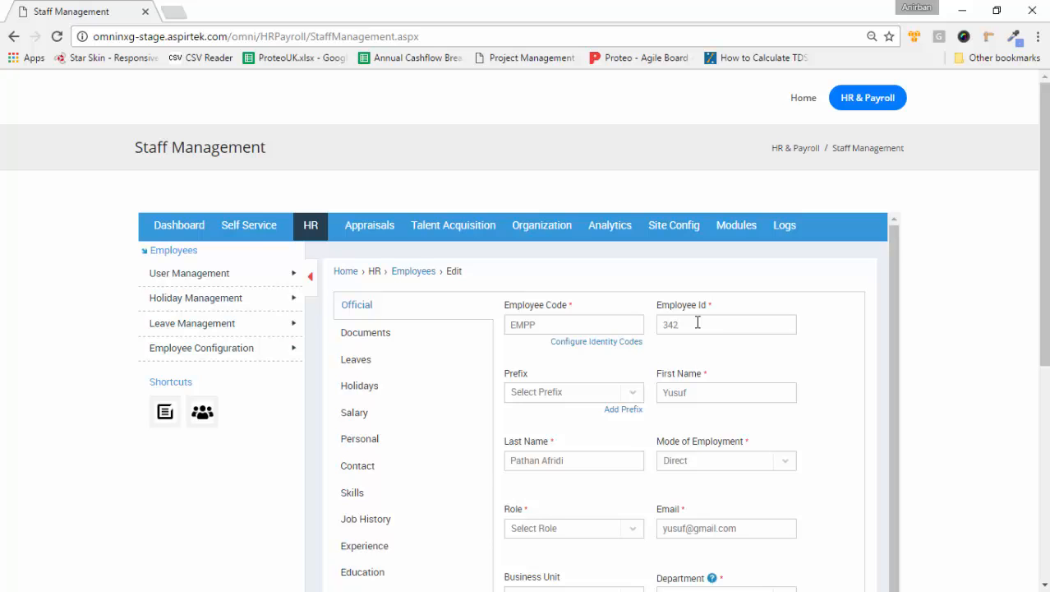
click(627, 392)
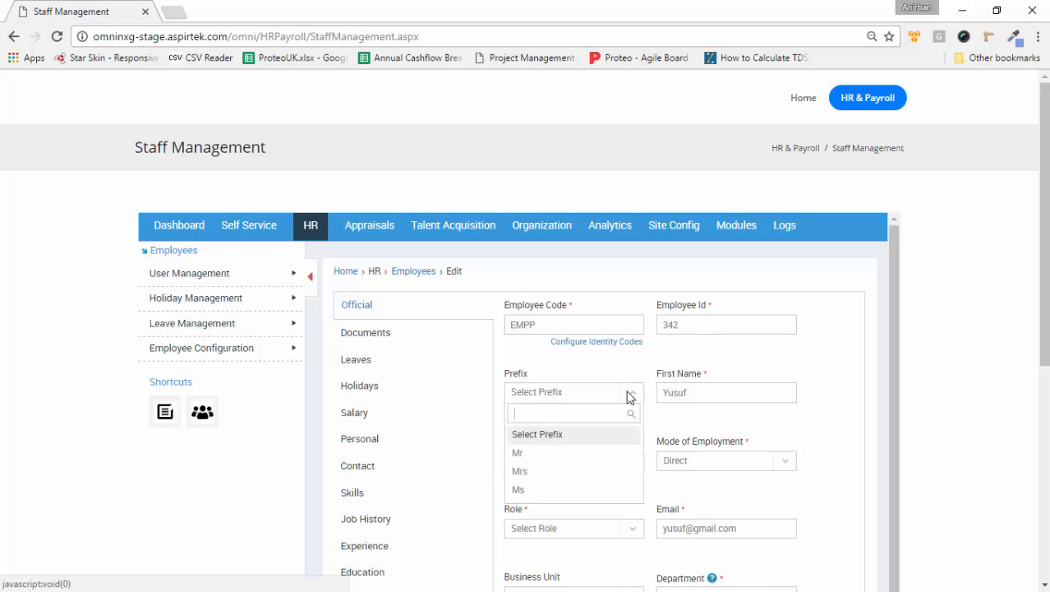
click(538, 452)
scroll(721, 423, down, 3)
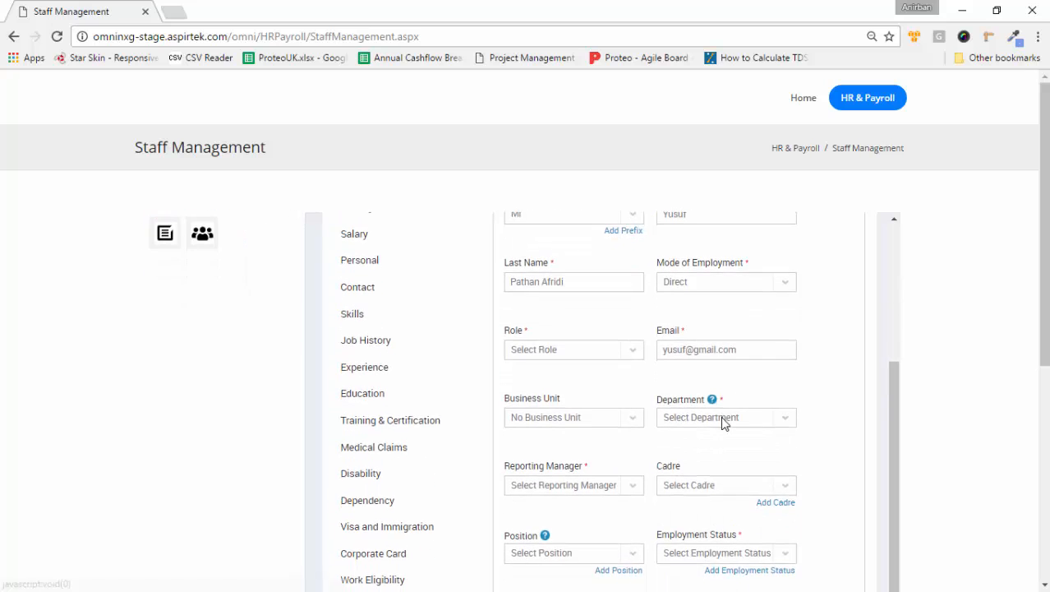
scroll(722, 422, up, 1)
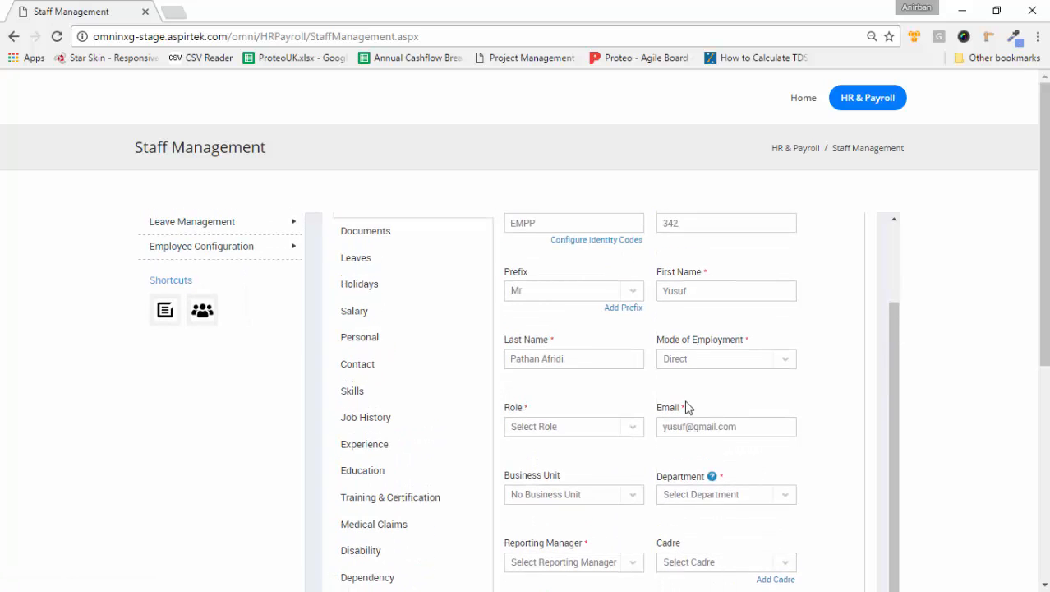
click(634, 427)
click(560, 487)
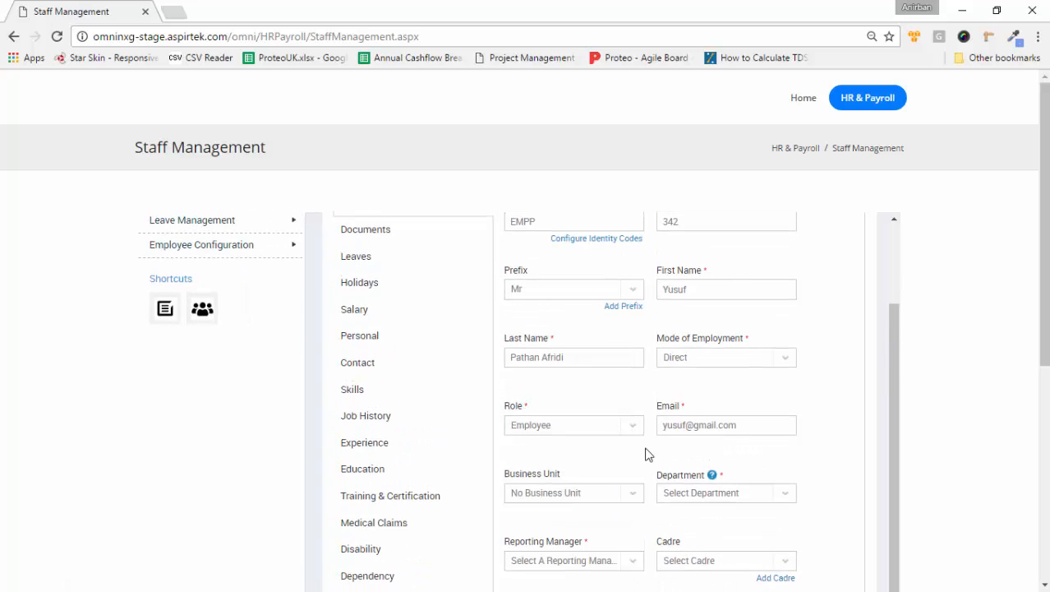
Step: Keep the business unit as No Business Unit and set the department to Projects
scroll(645, 454, down, 1)
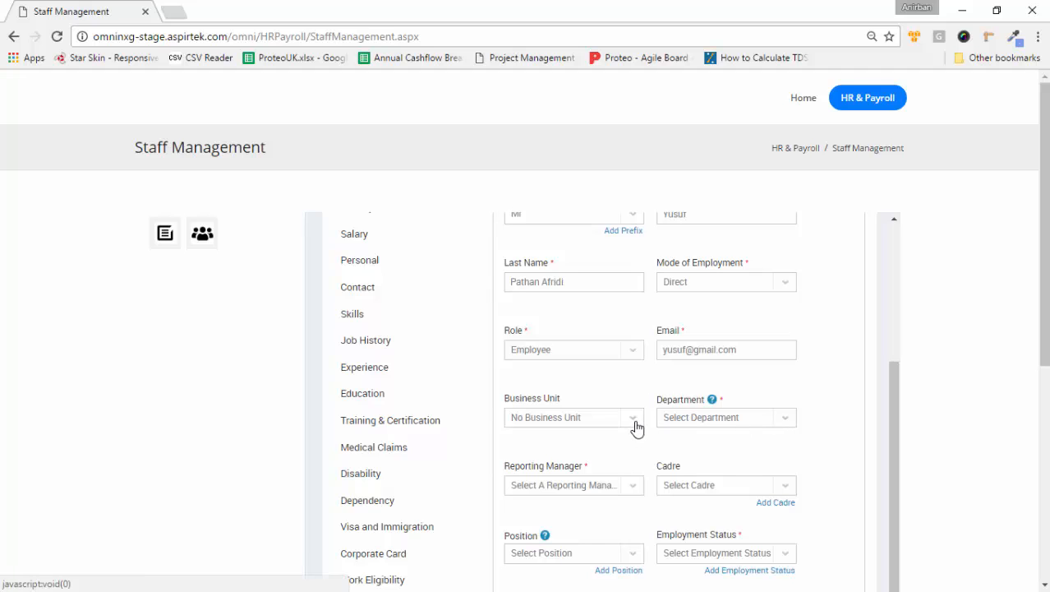
click(637, 428)
click(554, 480)
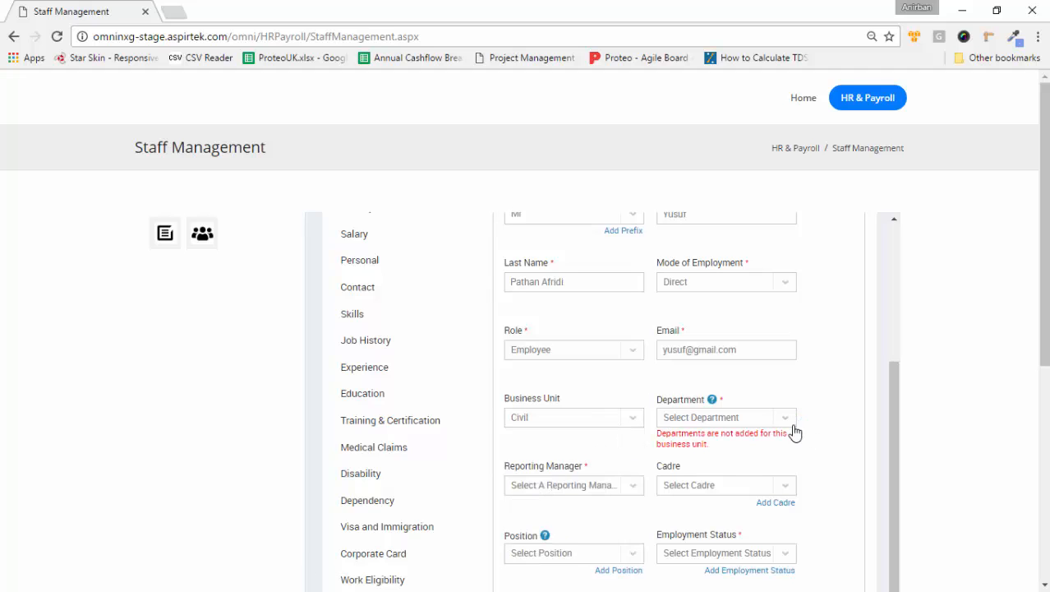
click(787, 421)
click(643, 422)
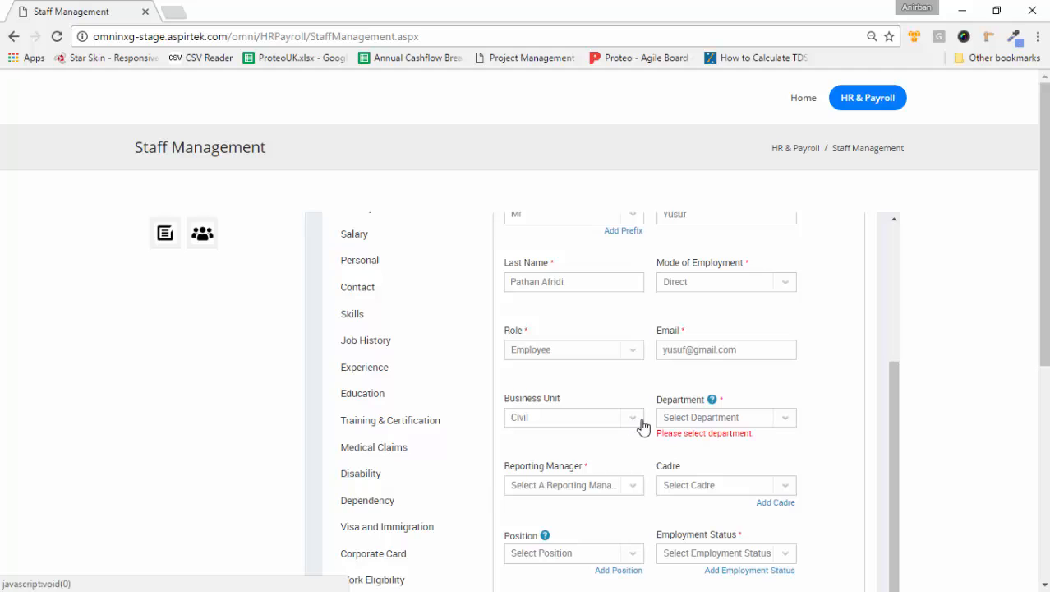
click(640, 425)
click(599, 461)
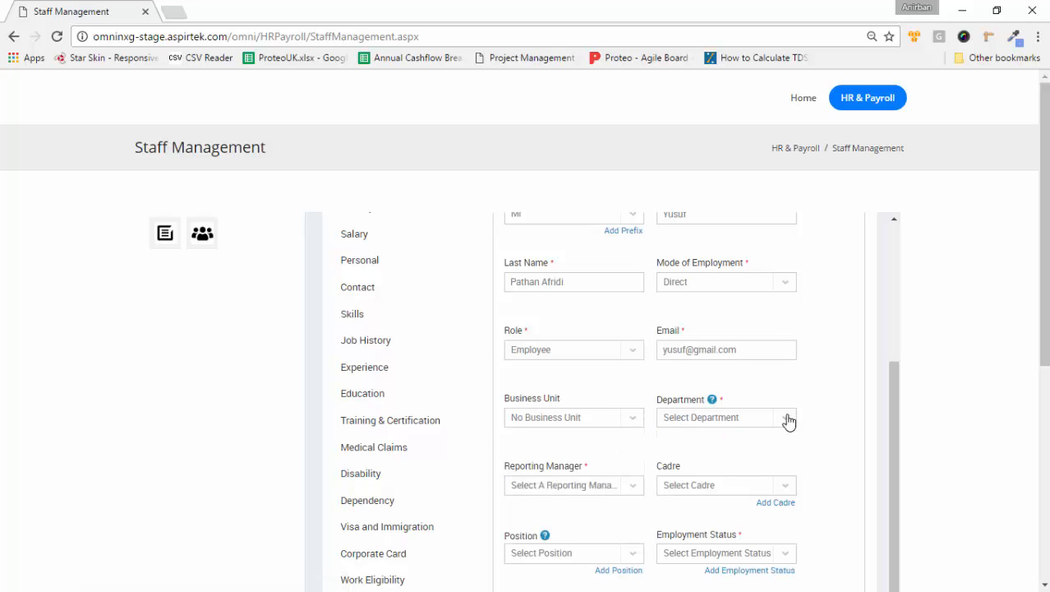
click(787, 420)
click(692, 479)
scroll(784, 460, down, 3)
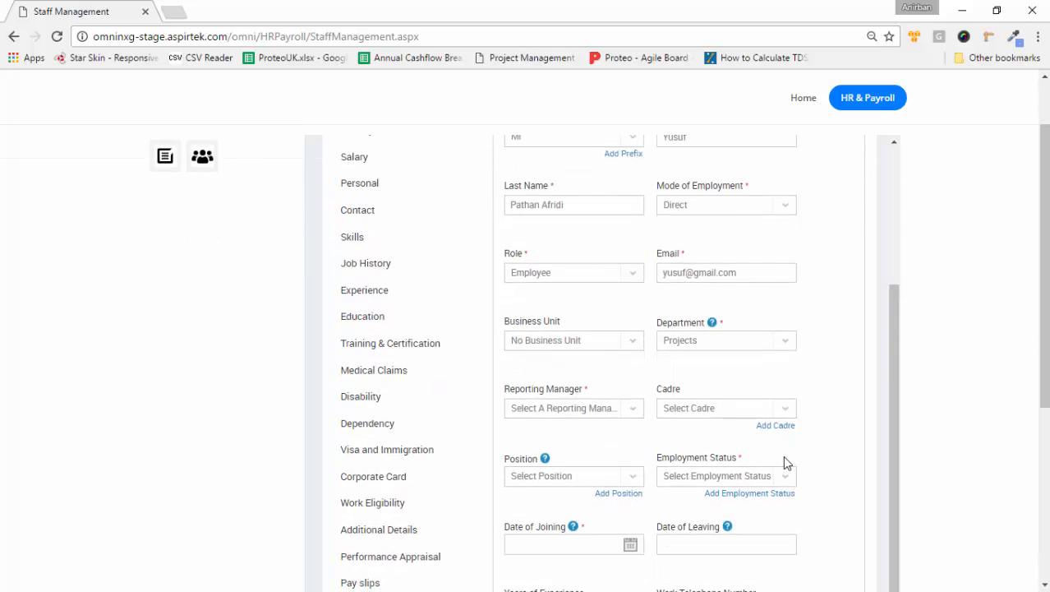
click(638, 257)
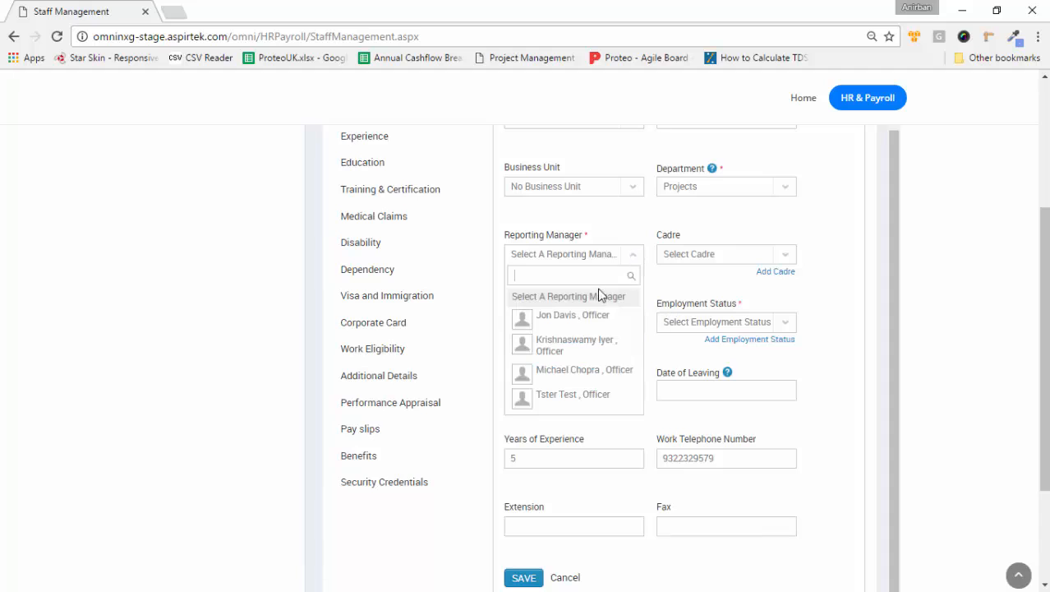
Step: Choose the reporting manager and set the cadre to Officer by searching 'Off'
click(590, 345)
click(787, 258)
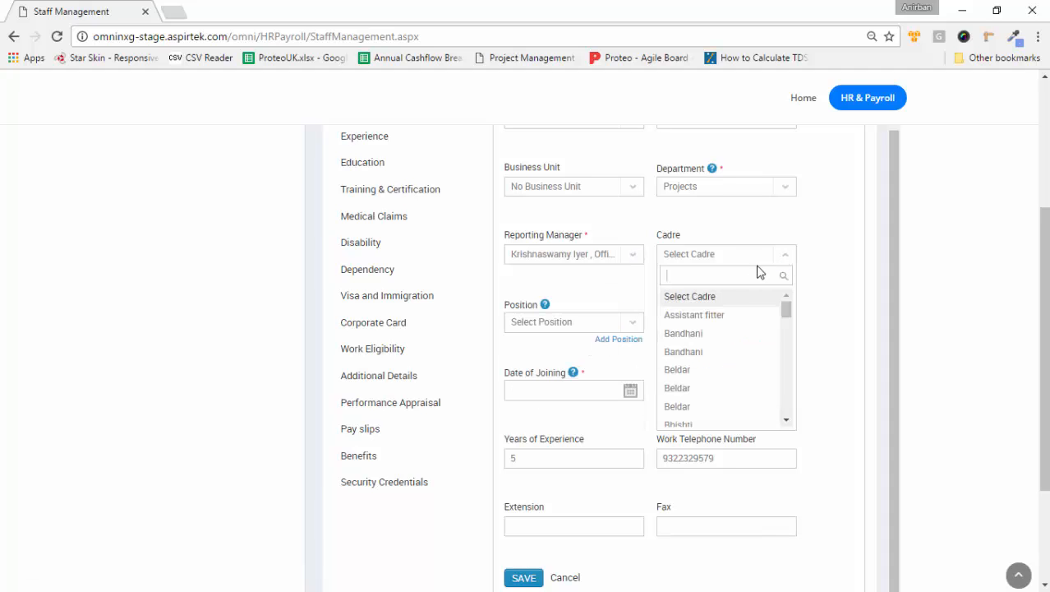
click(727, 274)
text(Si)
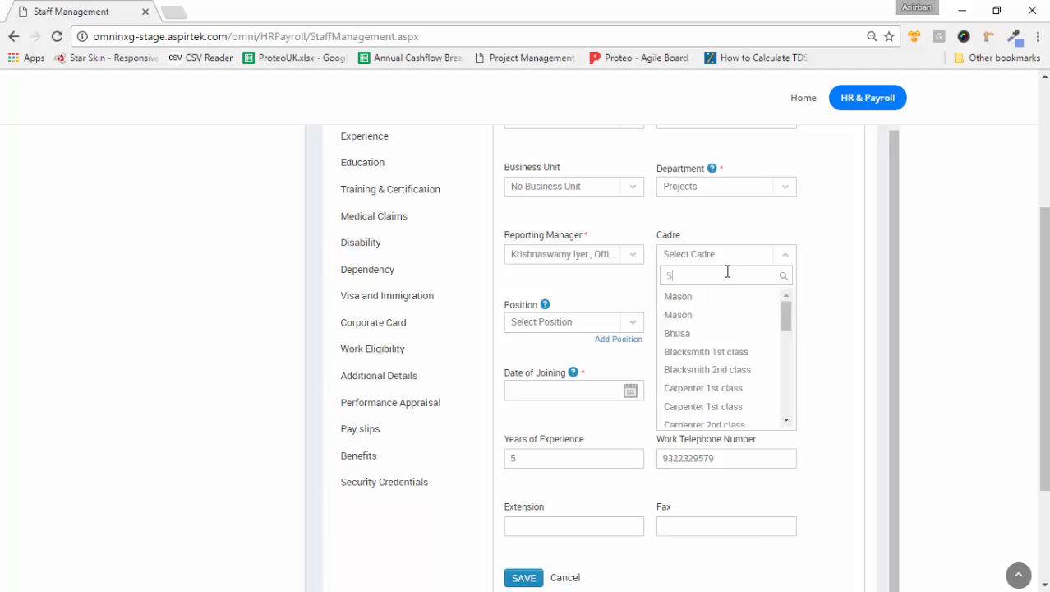
key(BackSpace)
key(BackSpace)
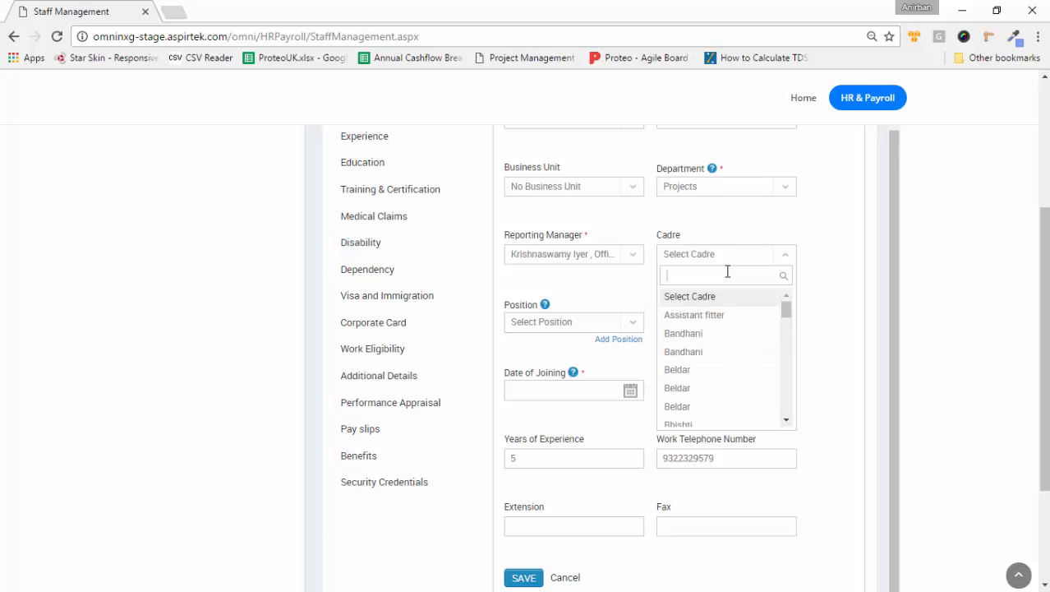
text(Off)
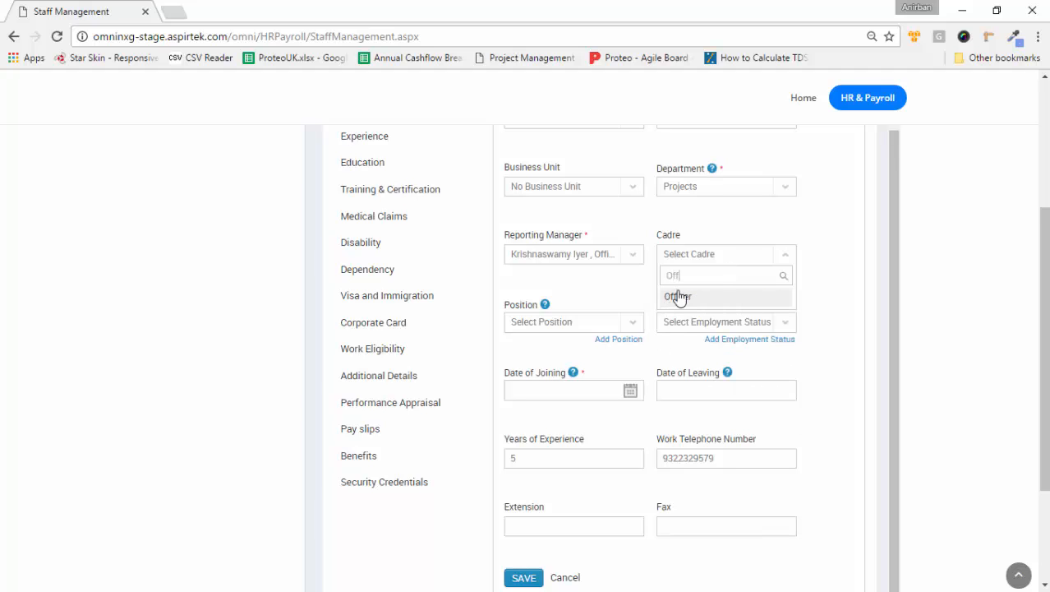
click(678, 296)
Step: Set position Site Engineer, employment status Permanent and joining date 2017/01/04
click(630, 328)
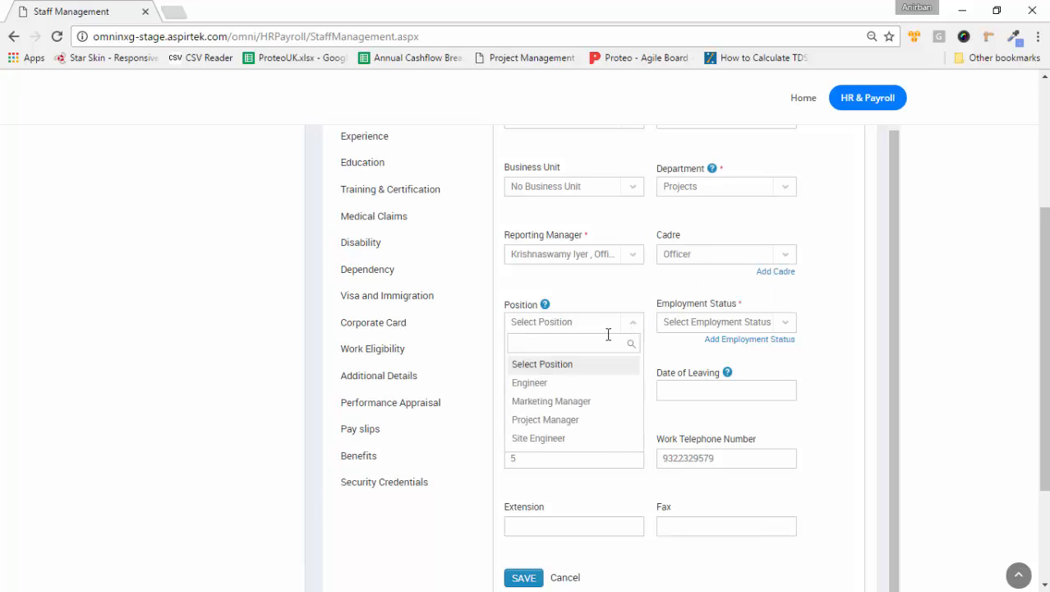
click(538, 437)
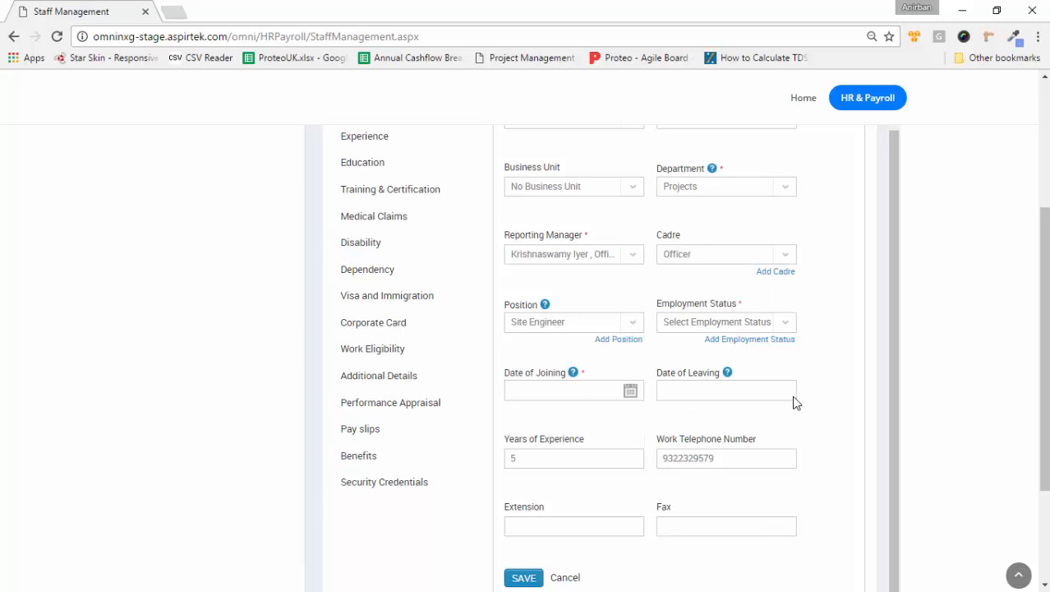
click(791, 324)
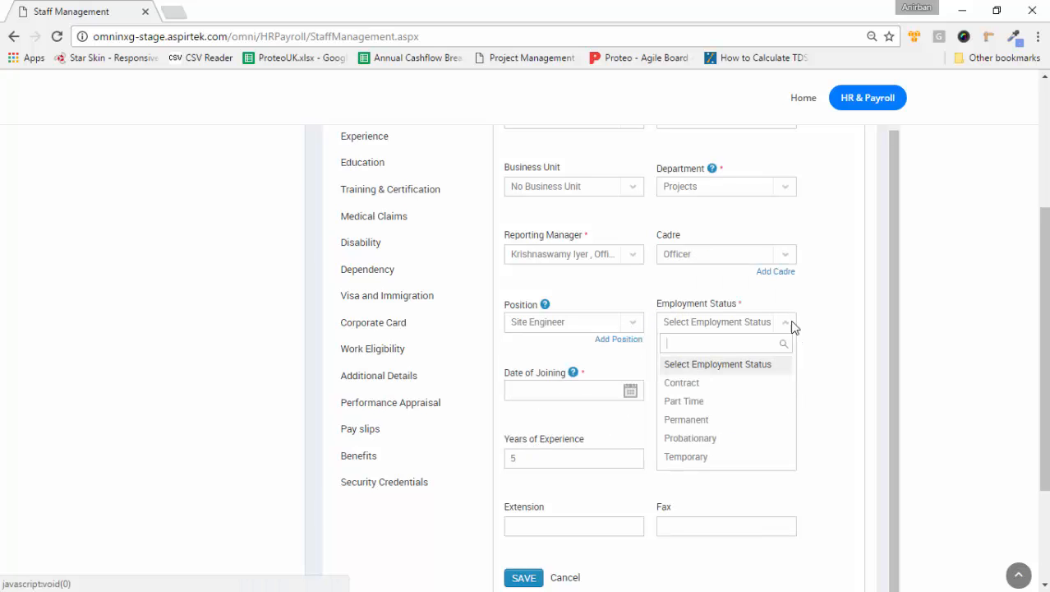
click(691, 419)
click(572, 393)
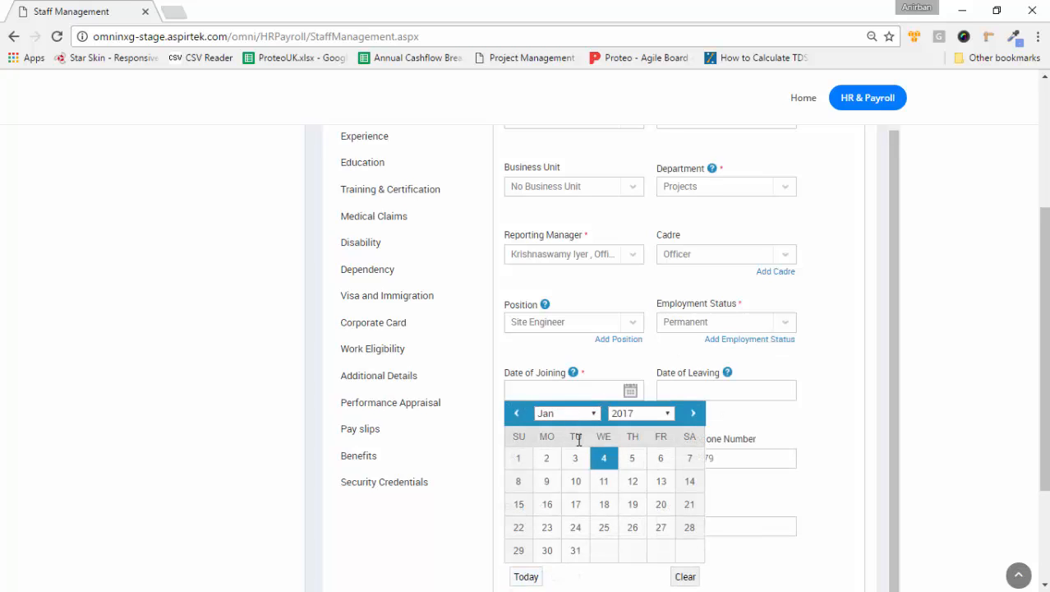
click(603, 458)
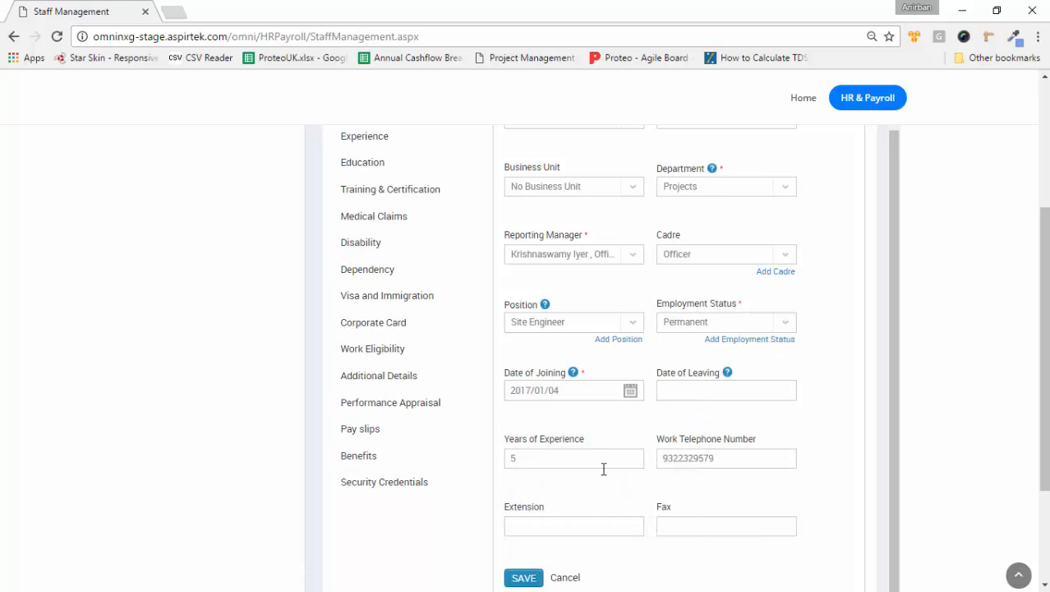
scroll(624, 493, down, 2)
Step: Save the new employee record and wait for the Staff Management page to reload
click(536, 423)
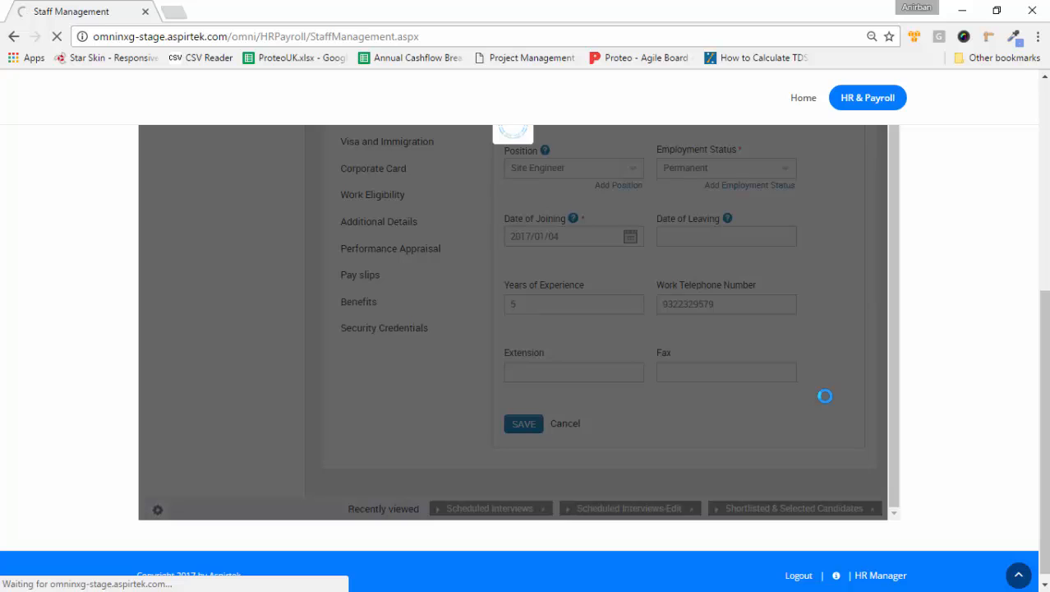
scroll(822, 390, up, 3)
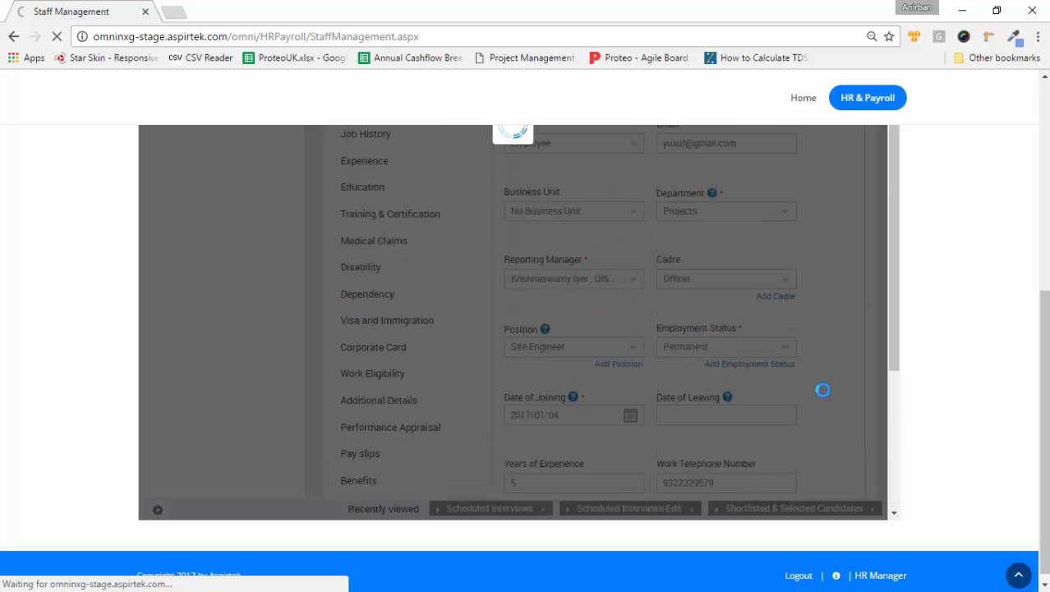
scroll(823, 390, up, 1)
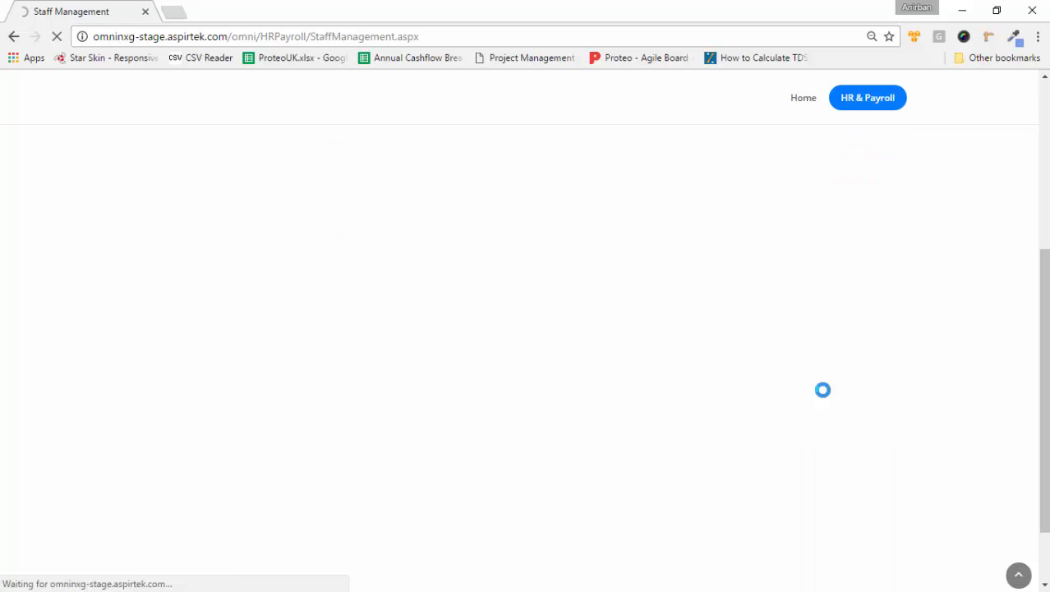